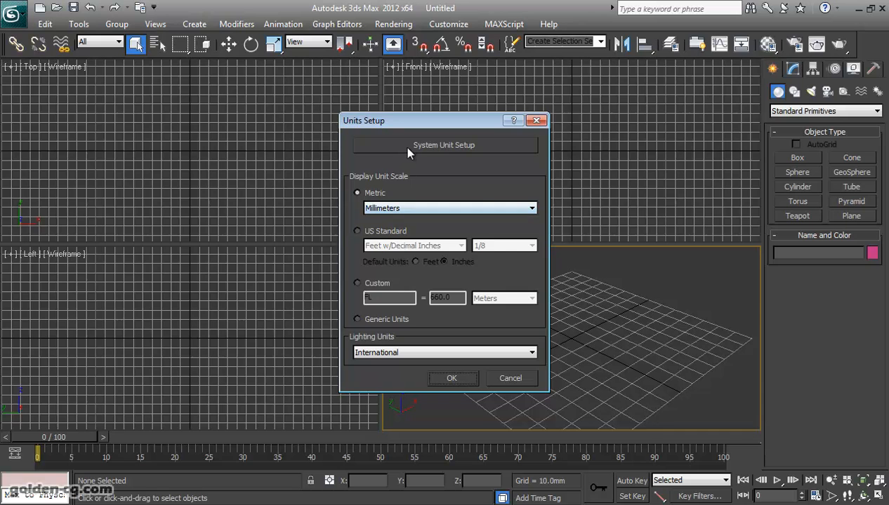
- Confirm millimetres as both the system unit (1 unit = 1.0 mm) and the metric display unit
left_click_drag(449, 183, 203, 177)
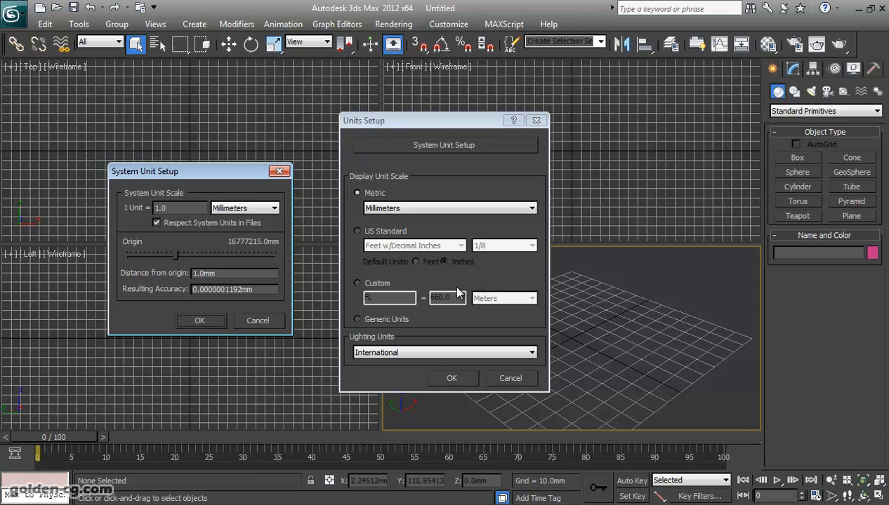
left_click(219, 322)
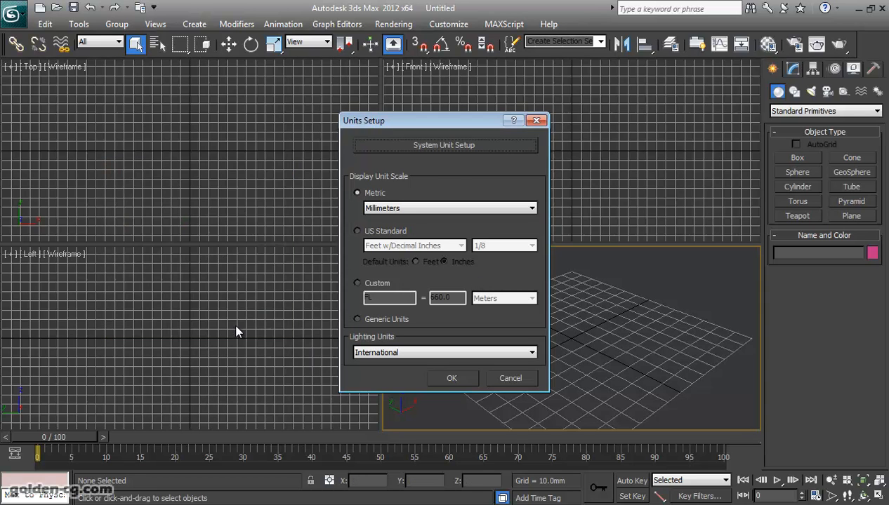
left_click(459, 377)
- Draw a long horizontal plane about 292 mm wide and 34 mm long in the Front view
left_click(496, 184)
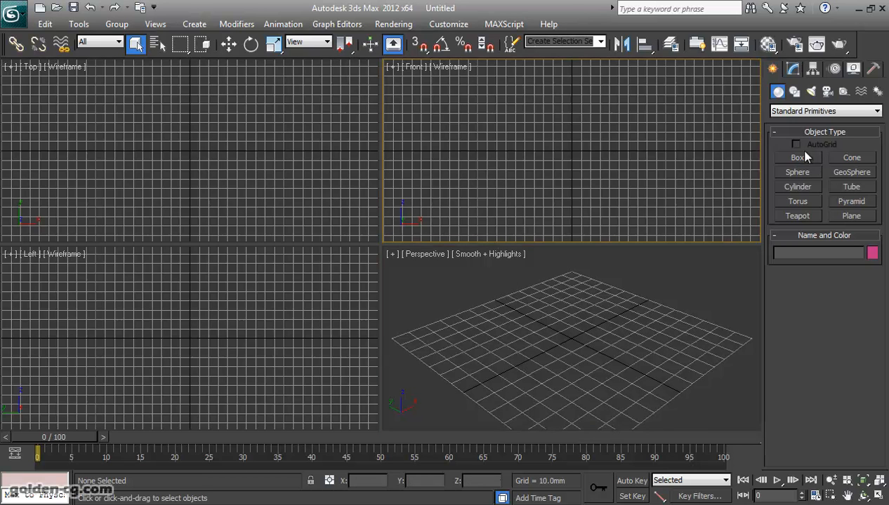
left_click(850, 216)
left_click_drag(452, 129, 727, 162)
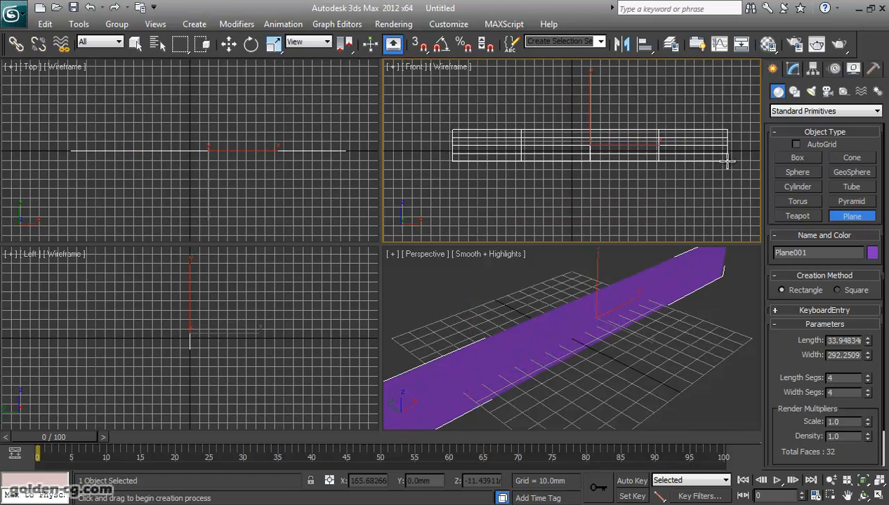
scroll(599, 184, "down", 2)
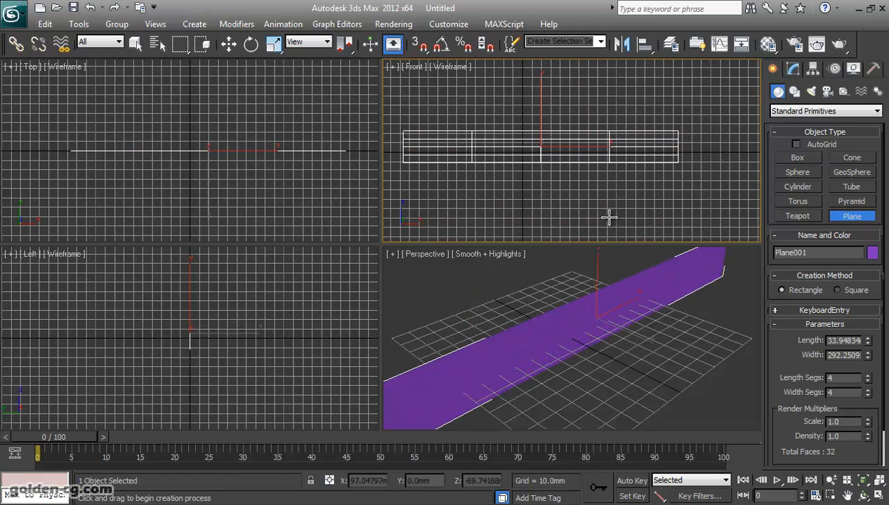
scroll(576, 211, "up", 2)
scroll(591, 322, "down", 3)
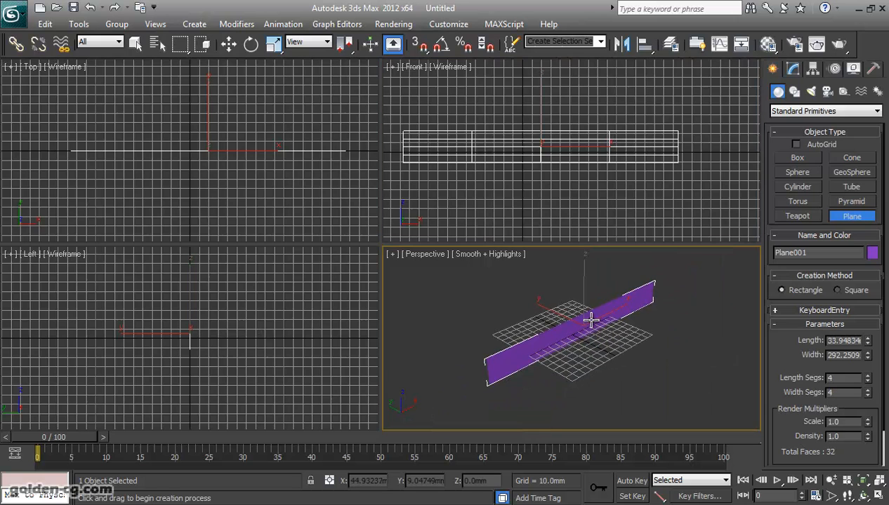
- Set the plane's length to 100 mm and its width to 2500 mm
mouse_move(869, 342)
left_mouse_down()
mouse_move(871, 324)
mouse_move(871, 344)
mouse_move(872, 326)
mouse_move(869, 334)
left_mouse_up()
double_click(844, 341)
type("10")
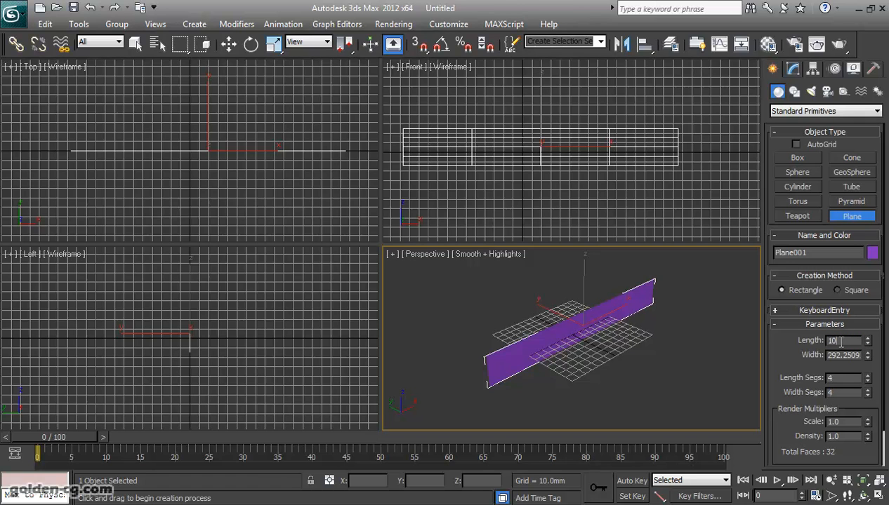
type("0")
key("Return")
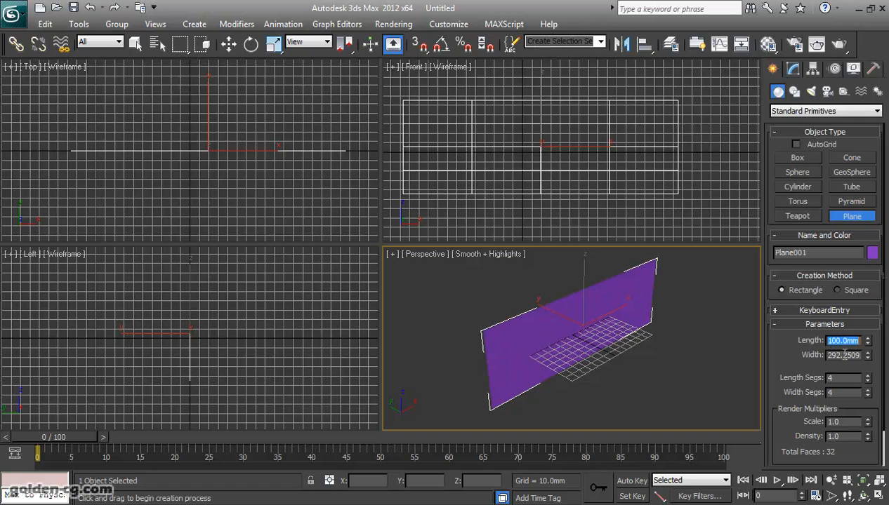
double_click(844, 355)
type("2500")
key("Return")
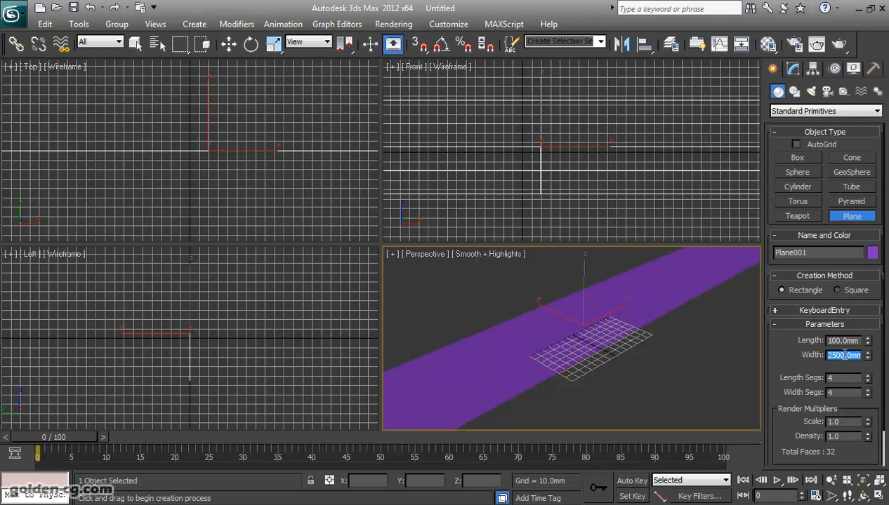
scroll(564, 174, "down", 5)
scroll(565, 179, "down", 4)
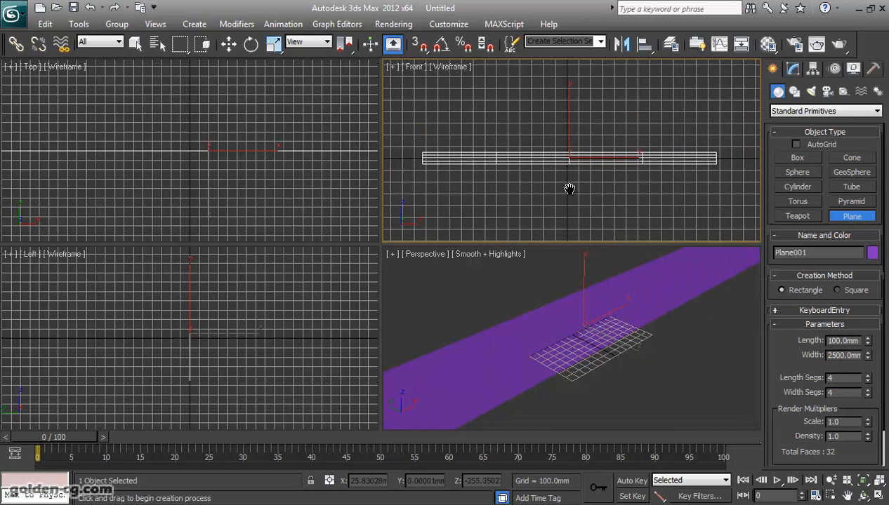
- Move the plane to the origin at X, Y and Z 0 mm and hide the grid in the Front view
left_click(230, 44)
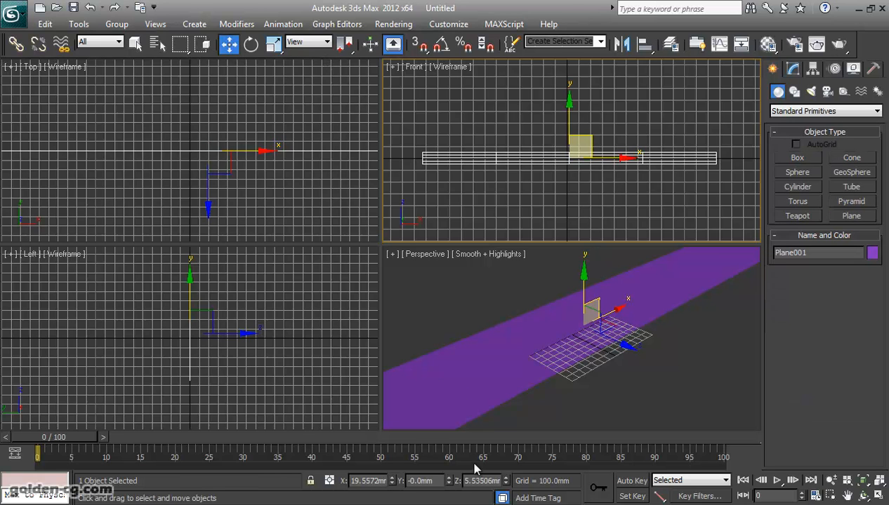
right_click(506, 481)
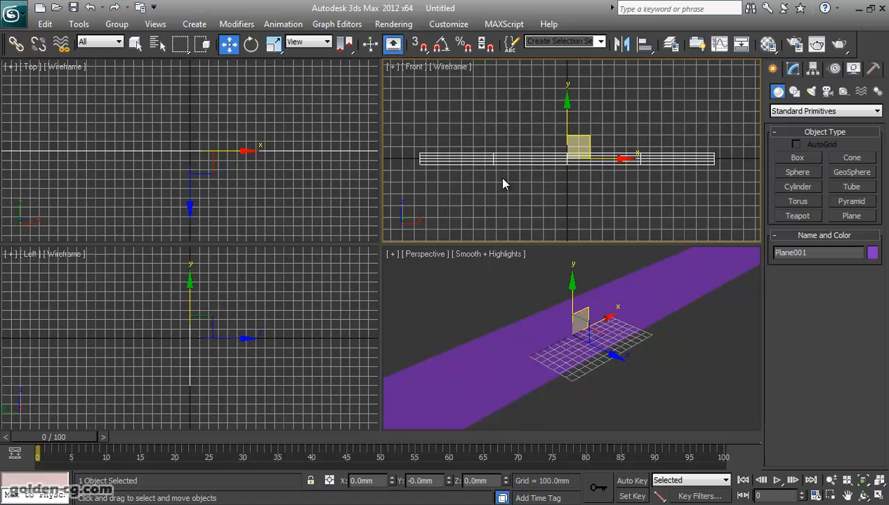
right_click(489, 204)
key("g")
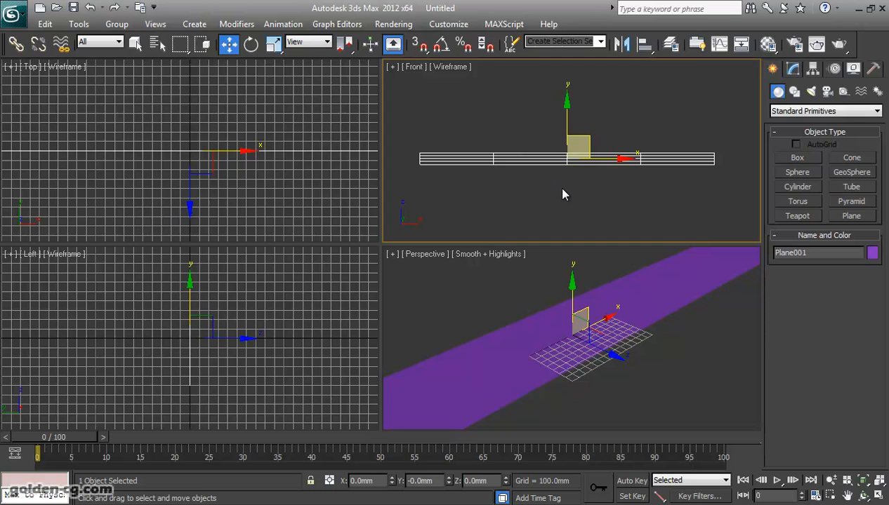
middle_click_drag(560, 192, 576, 183)
- Reduce the plane's width to 2480 mm, trying 2490 mm first
left_click(795, 69)
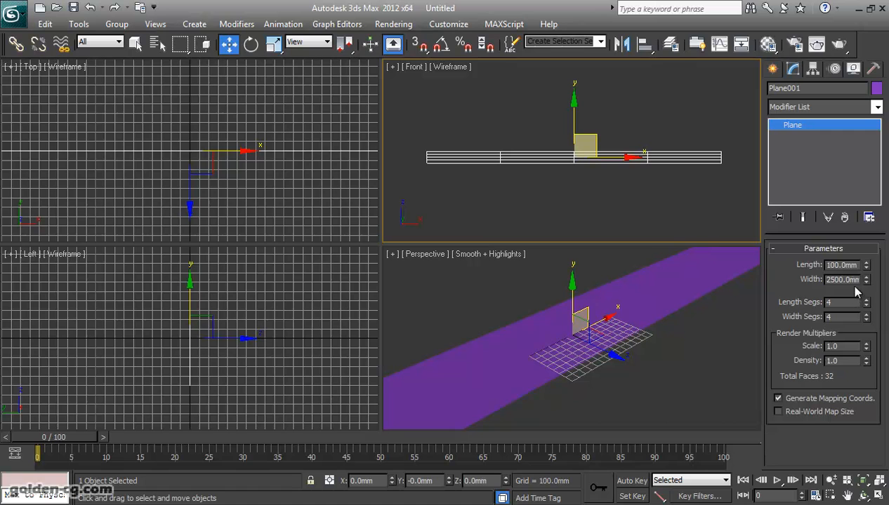
double_click(848, 279)
middle_click_drag(549, 205, 553, 194)
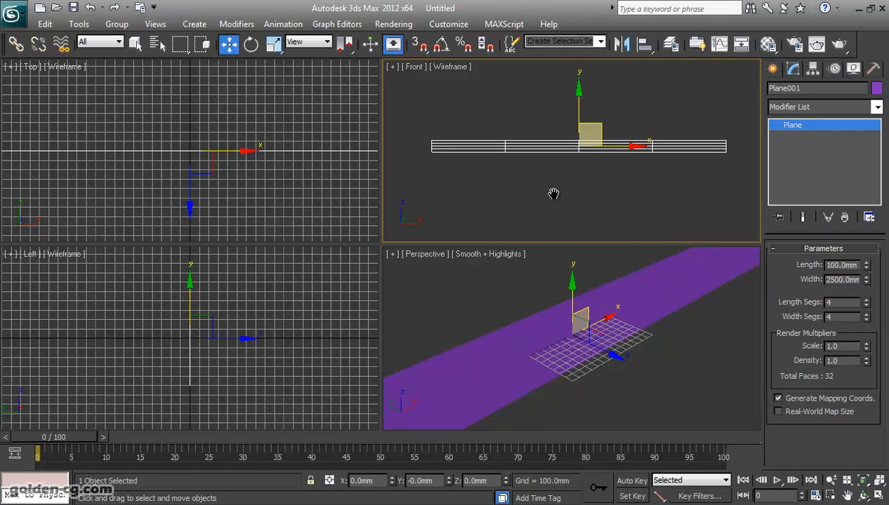
double_click(831, 278)
type("2490")
key("Return")
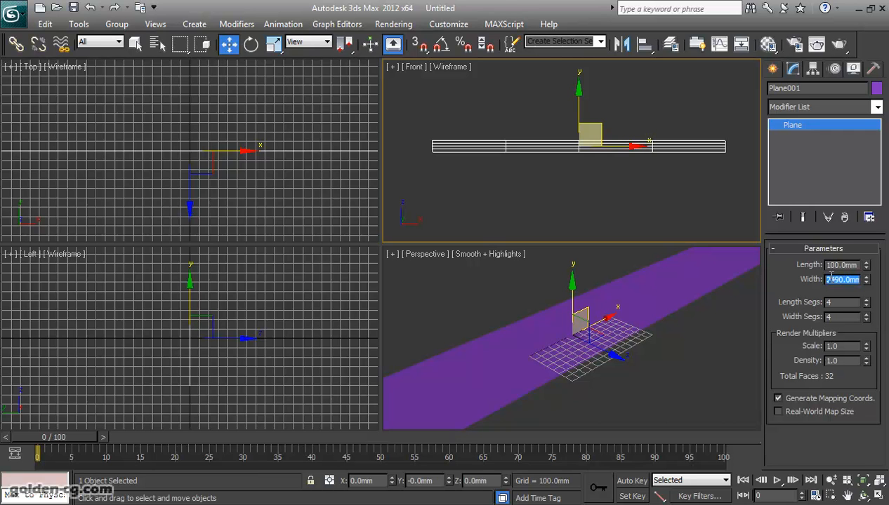
type("2480")
key("Return")
- Set the plane's length segments to 2 and its width segments to 45, trying 50 width segments first
scroll(572, 159, "up", 6)
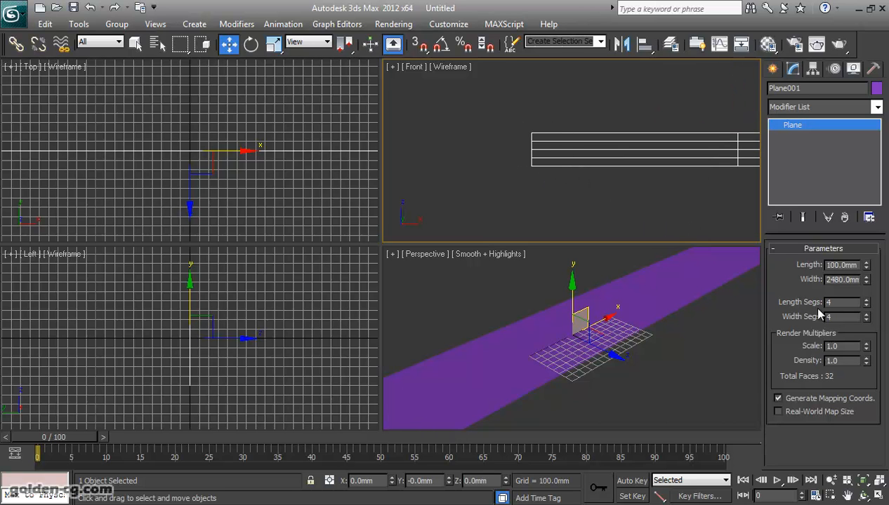
type("2")
key("Return")
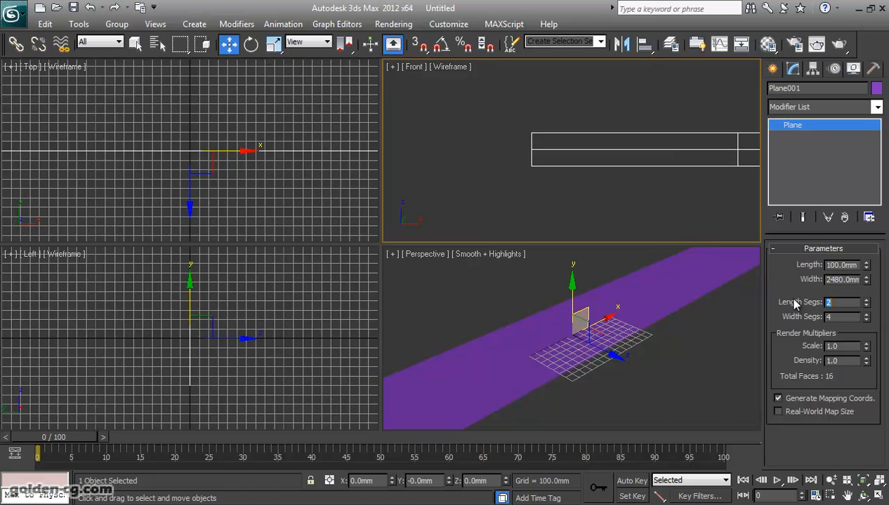
middle_click_drag(664, 151, 613, 161)
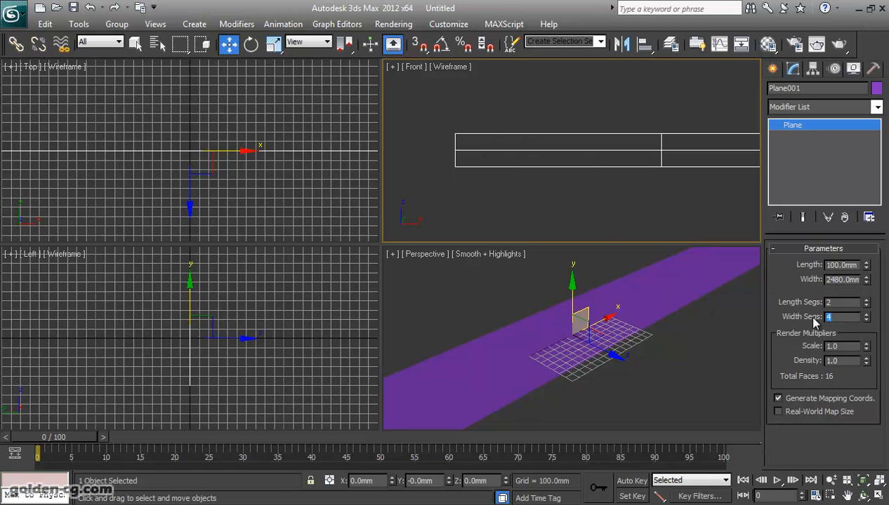
type("50")
key("Return")
scroll(610, 158, "up", 4)
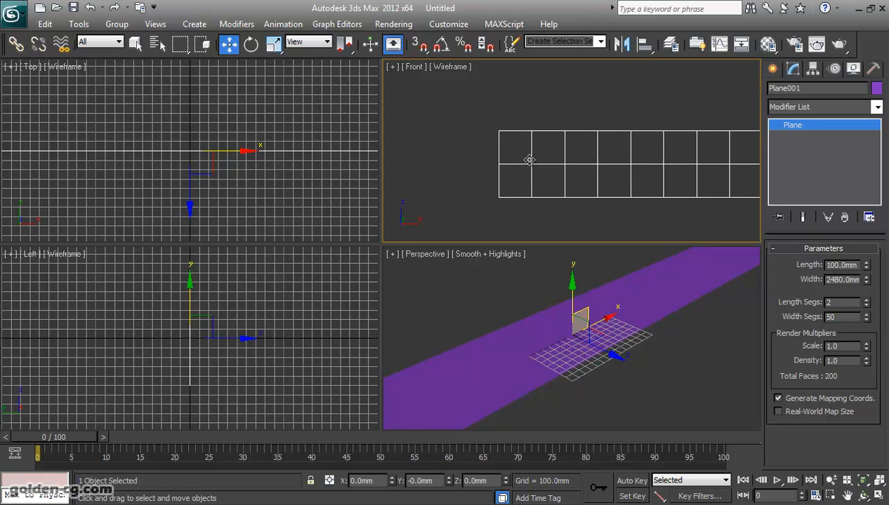
left_click_drag(834, 316, 796, 318)
type("45")
key("Return")
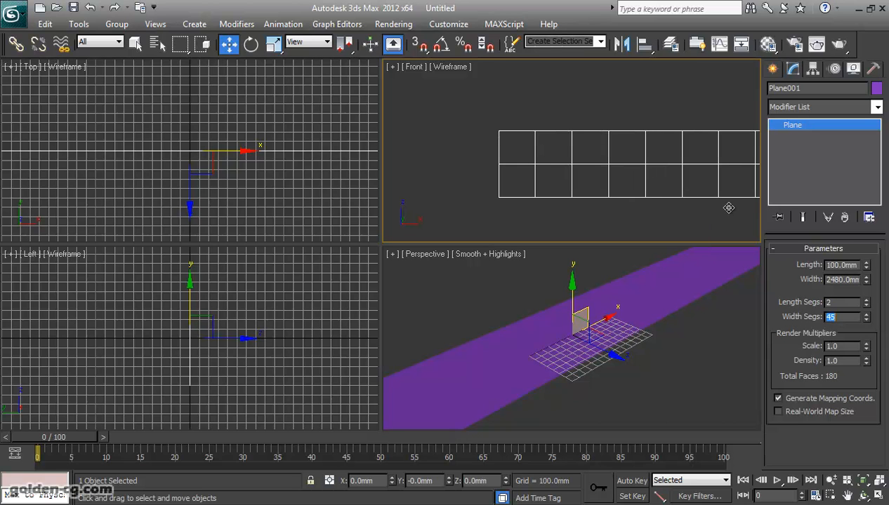
- Examine the proportions of the segment grid along the plane in the Front view
scroll(647, 134, "down", 5)
scroll(647, 134, "down", 1)
middle_click_drag(664, 177, 560, 176)
scroll(632, 174, "down", 2)
scroll(597, 177, "up", 2)
middle_click_drag(631, 174, 608, 196)
double_click(831, 317)
scroll(518, 195, "up", 1)
middle_click_drag(610, 194, 568, 197)
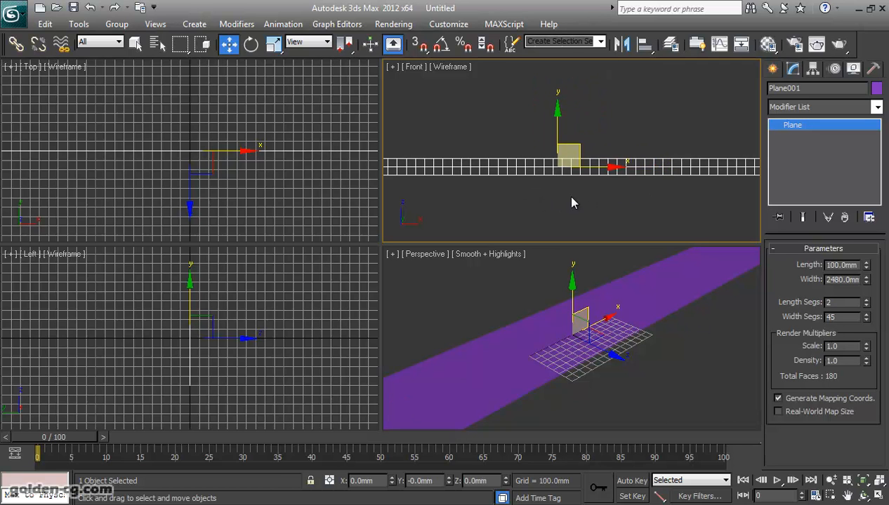
- Convert the plane to an Editable Poly
right_click(608, 166)
mouse_move(643, 289)
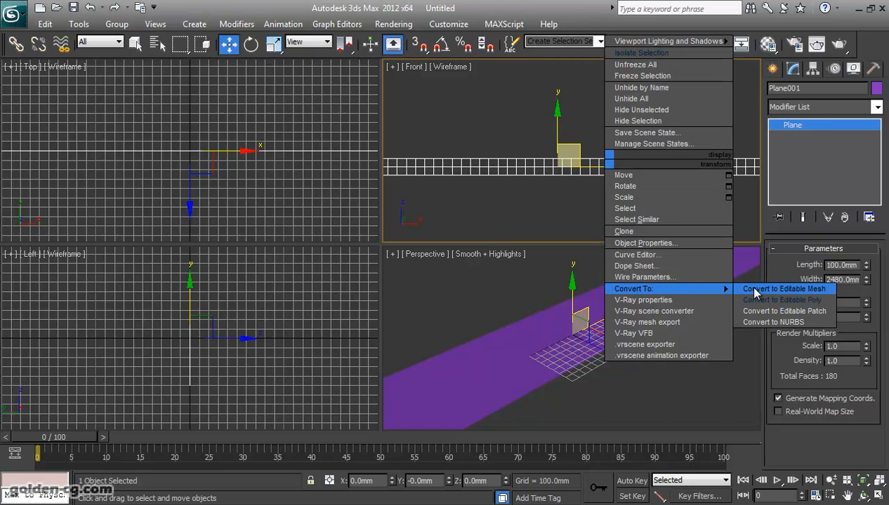
left_click(701, 300)
left_click(817, 264)
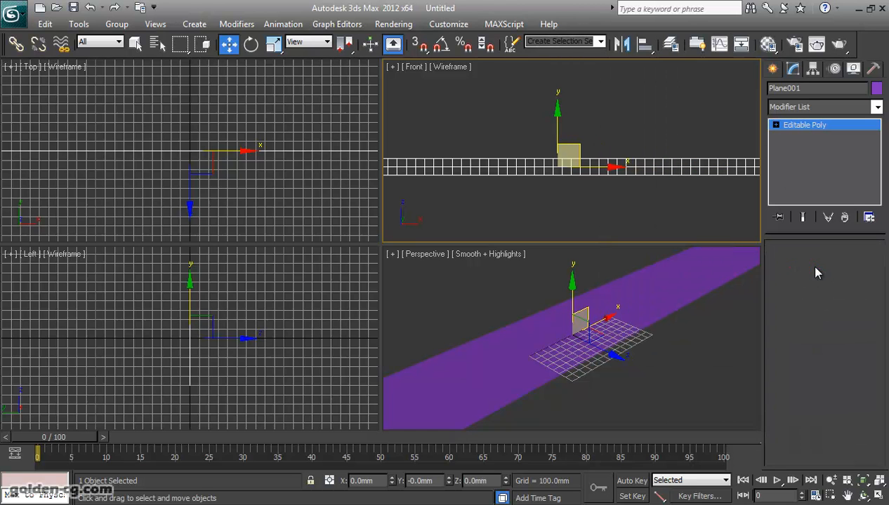
- Select all of the plane's edges in the maximized Front view, leaving out the edges of its outer border
middle_click_drag(471, 205, 546, 198)
left_click(805, 264)
middle_click_drag(670, 180, 653, 184)
left_click_drag(726, 137, 442, 188)
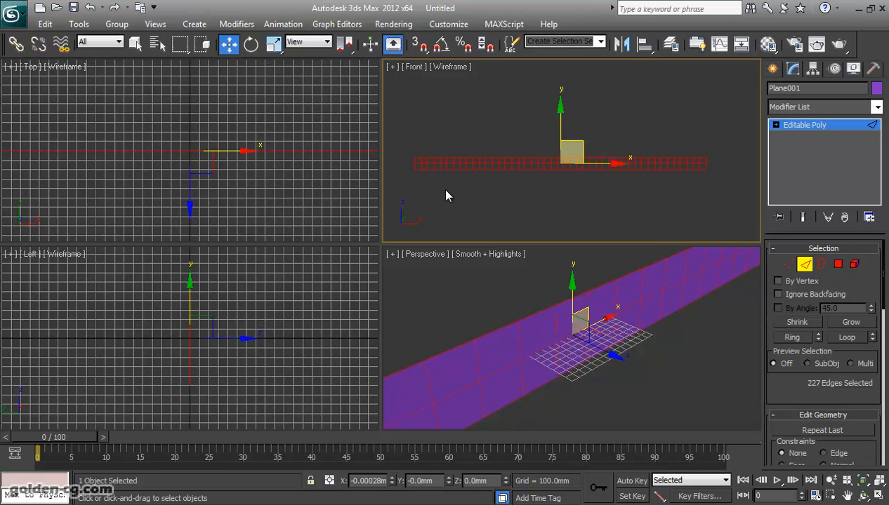
key("alt+w")
left_click_drag(726, 193, 107, 322)
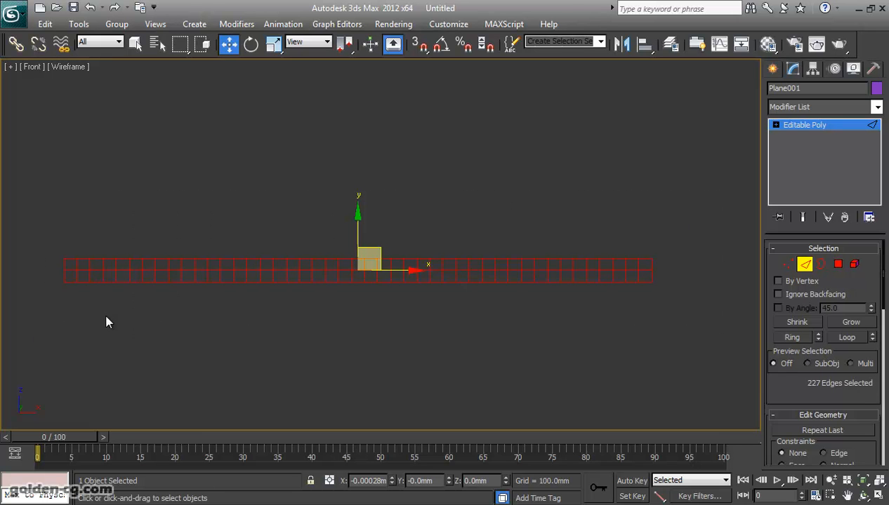
left_click(819, 264)
left_click(592, 258, "alt")
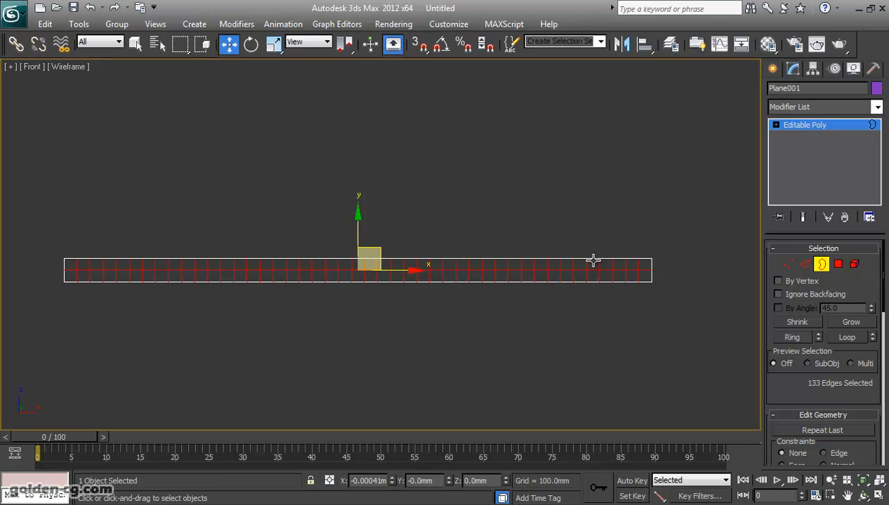
middle_click_drag(222, 298, 290, 297)
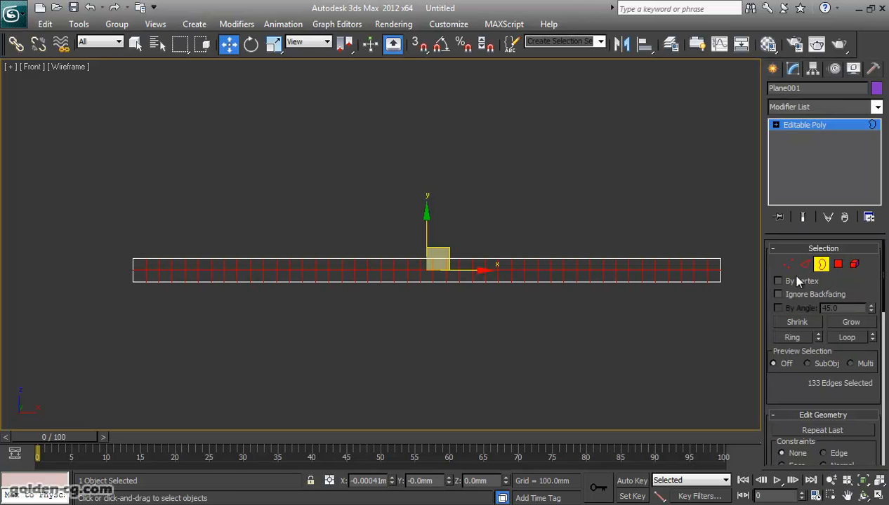
- Select all of the strip's polygons and tessellate them using the Face method
left_click(842, 267)
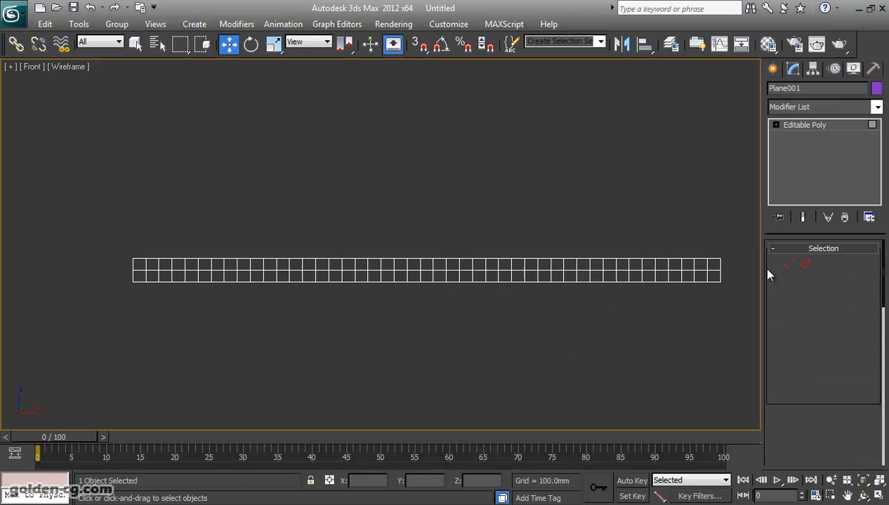
left_click_drag(732, 245, 119, 313)
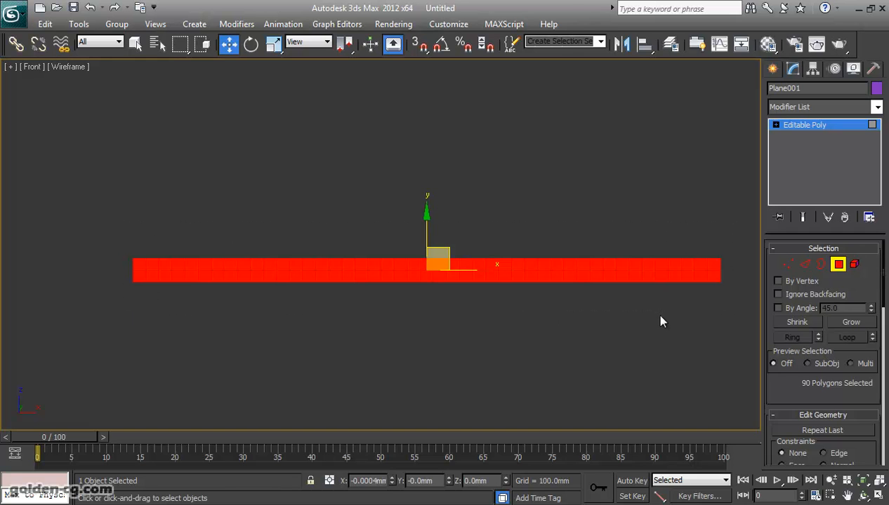
scroll(794, 385, "down", 6)
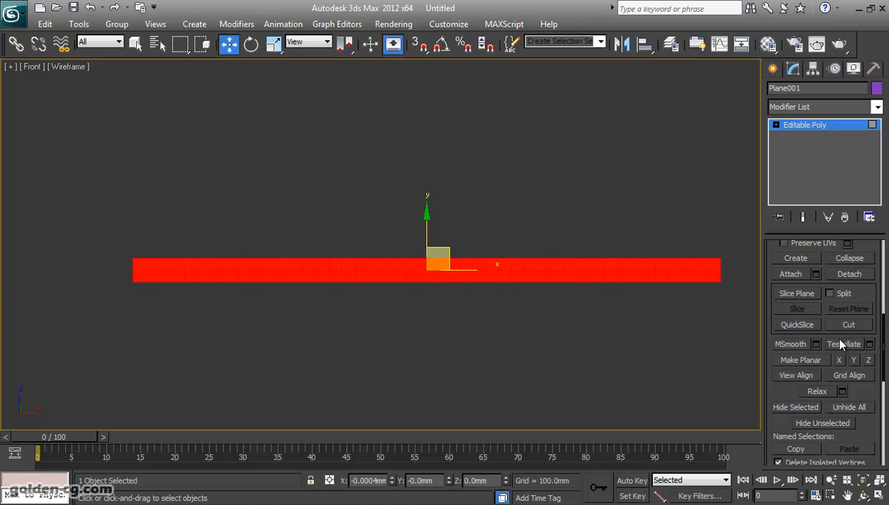
left_click_drag(869, 300, 874, 386)
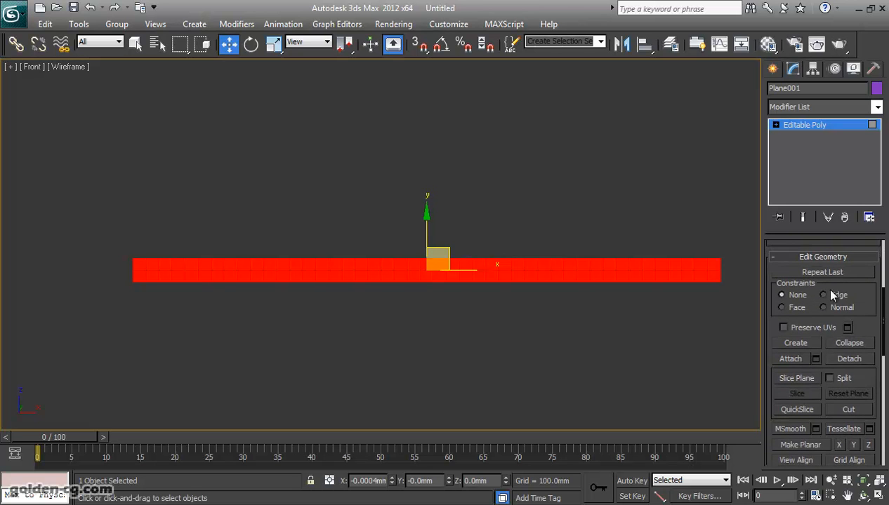
scroll(874, 272, "down", 2)
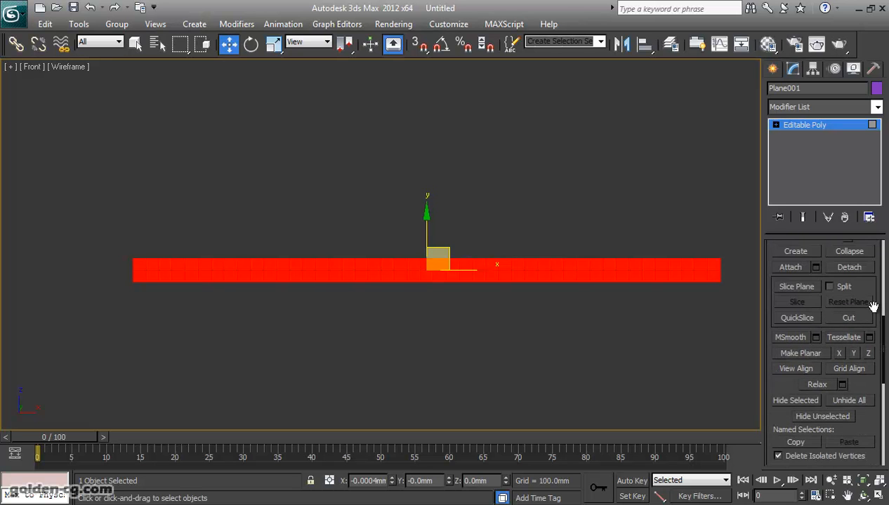
left_click(869, 338)
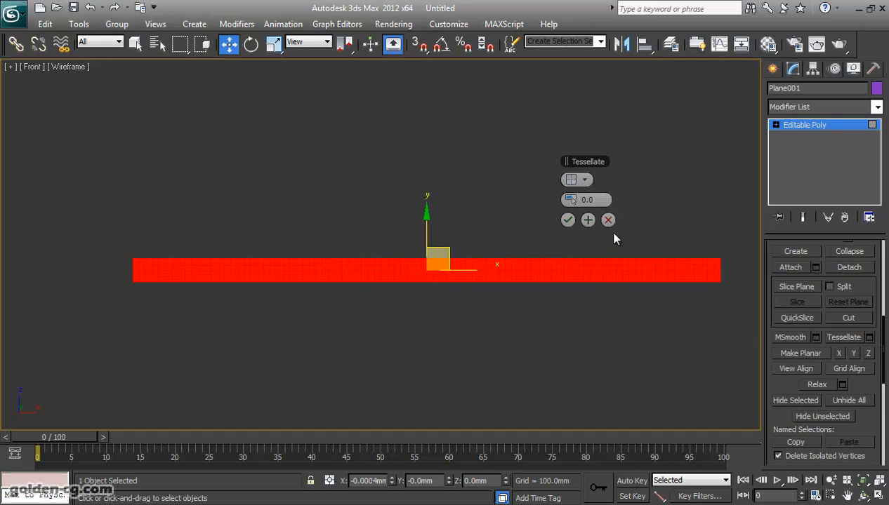
left_click(585, 180)
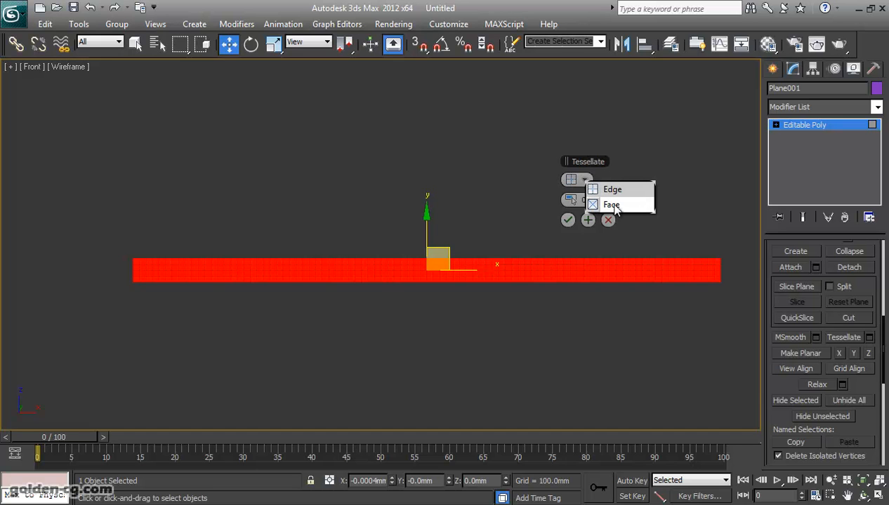
left_click(612, 205)
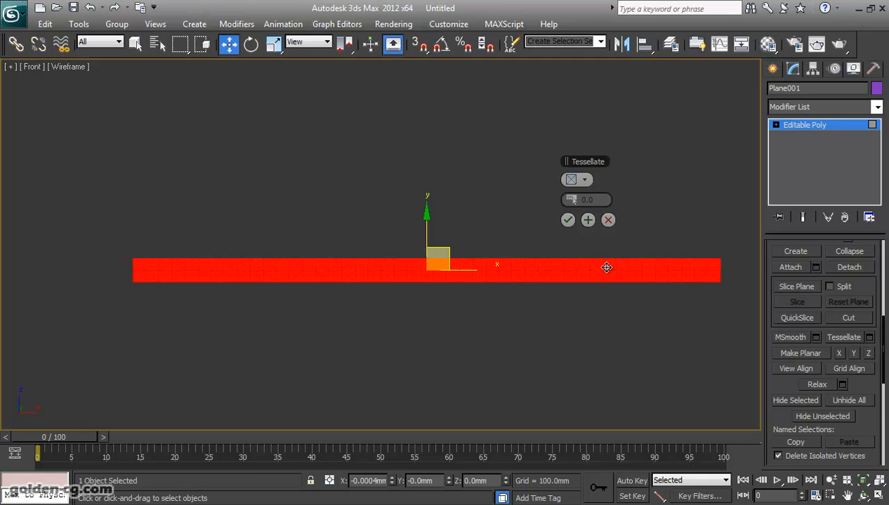
left_click(569, 221)
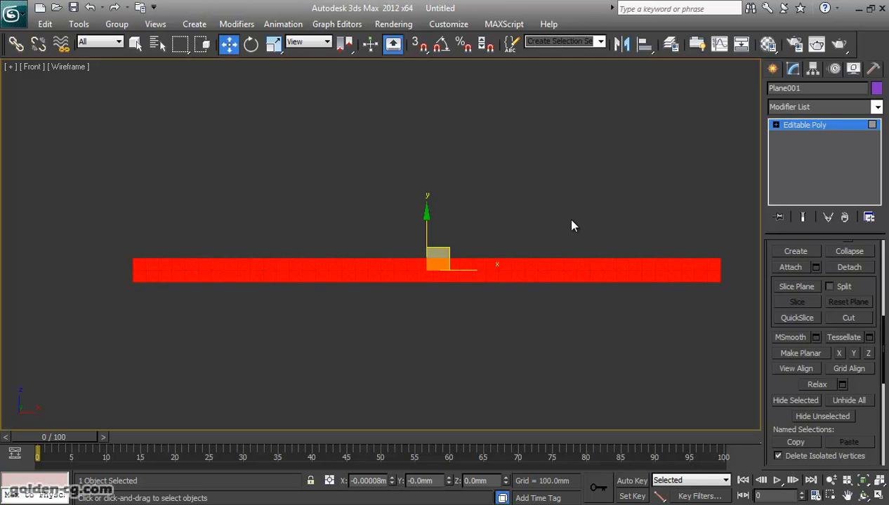
- Remove the selected interior grid edges from the tessellated strip, keeping the diagonal edges and the outer border
left_click(775, 124)
left_click(799, 148)
middle_click_drag(648, 310, 432, 314)
scroll(502, 302, "up", 3)
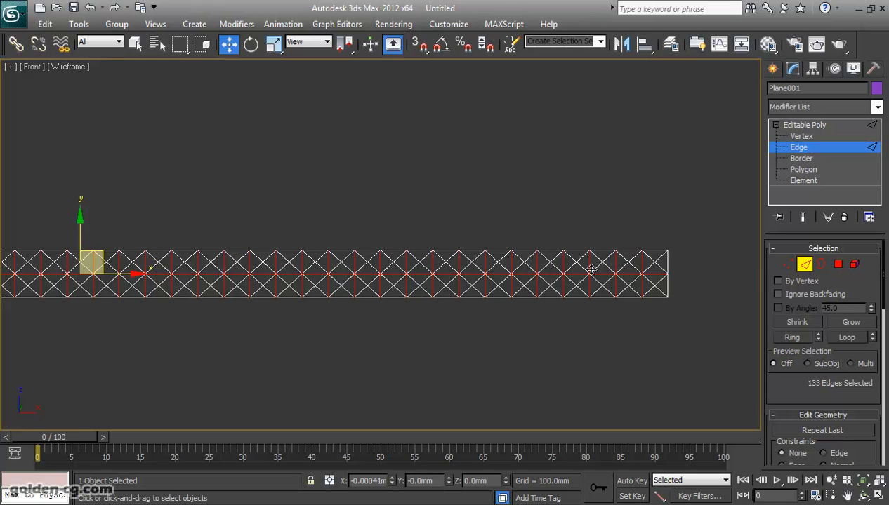
middle_click_drag(309, 288, 526, 287)
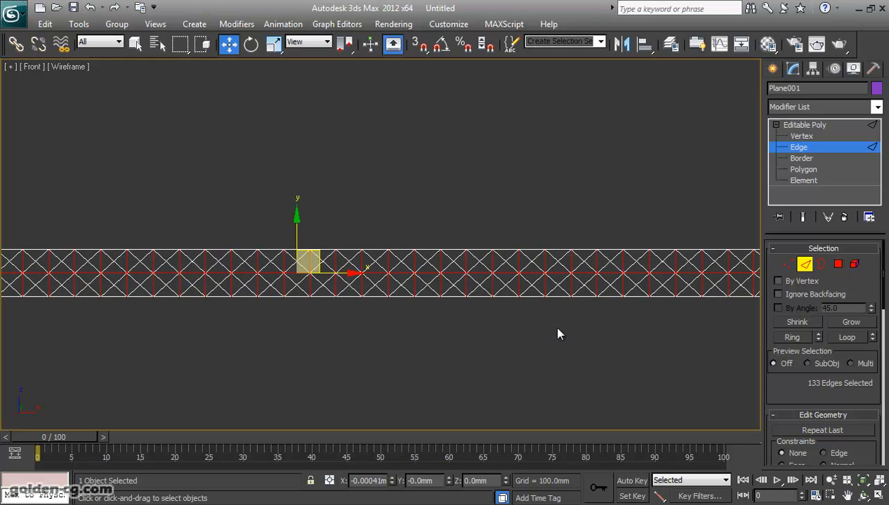
middle_click_drag(579, 328, 488, 327)
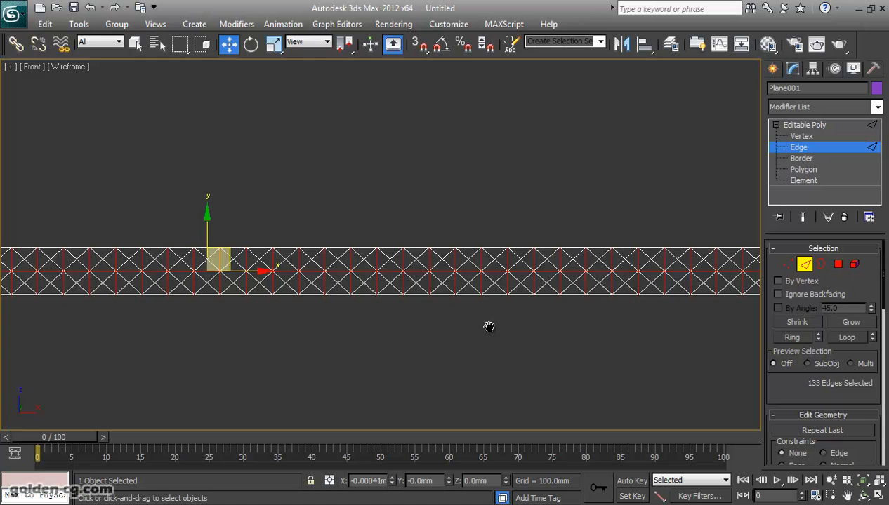
key("ctrl+d")
scroll(489, 330, "down", 3)
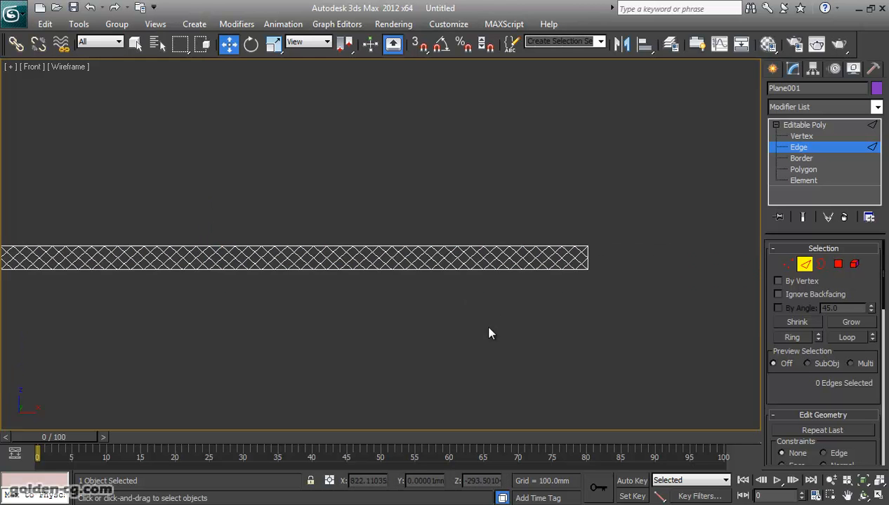
middle_click_drag(487, 333, 567, 339)
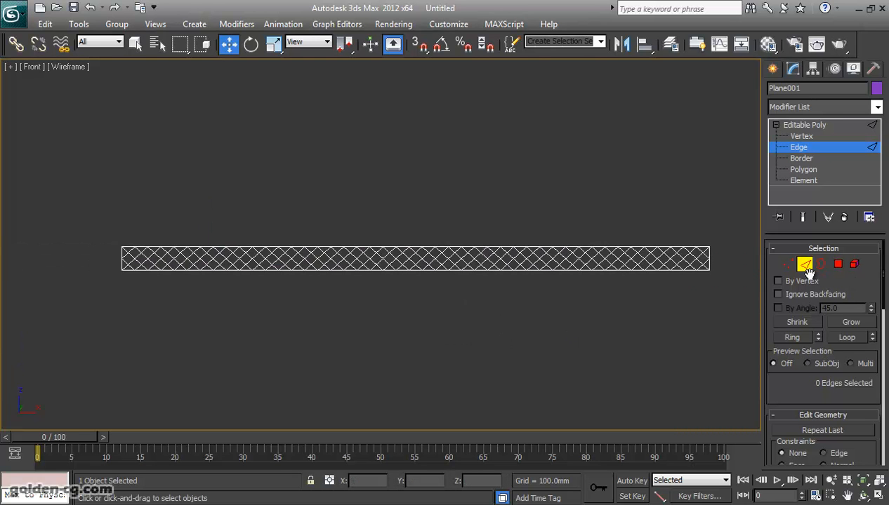
middle_click_drag(410, 296, 385, 274)
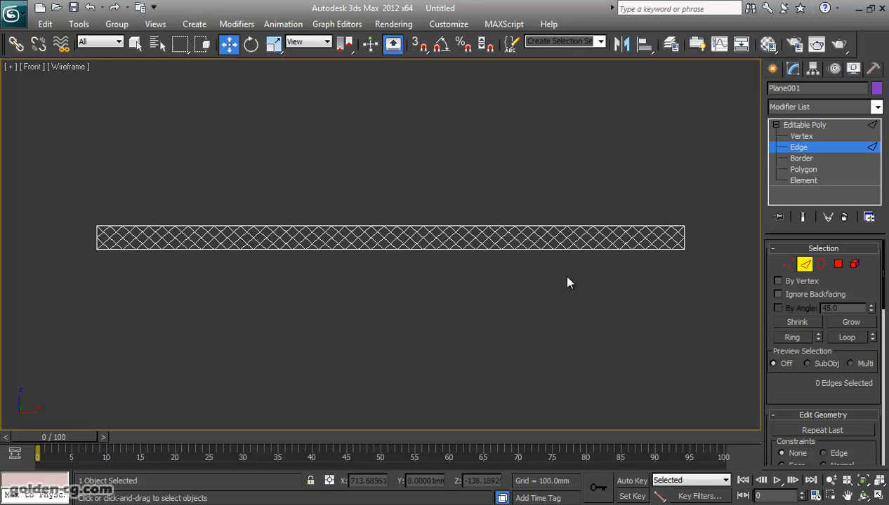
- Select all of the strip's polygons and start an Inset with the type set to By Polygon
left_click(837, 264)
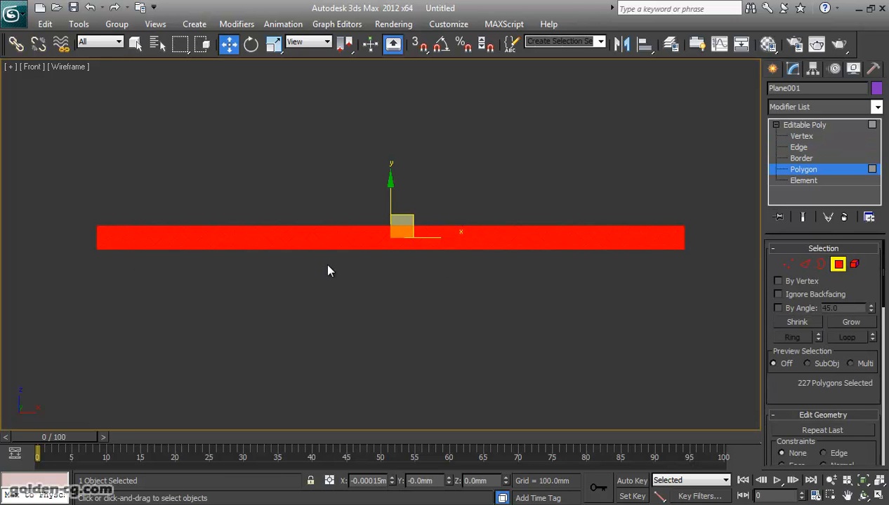
middle_click_drag(328, 270, 466, 273)
middle_click_drag(577, 256, 471, 266)
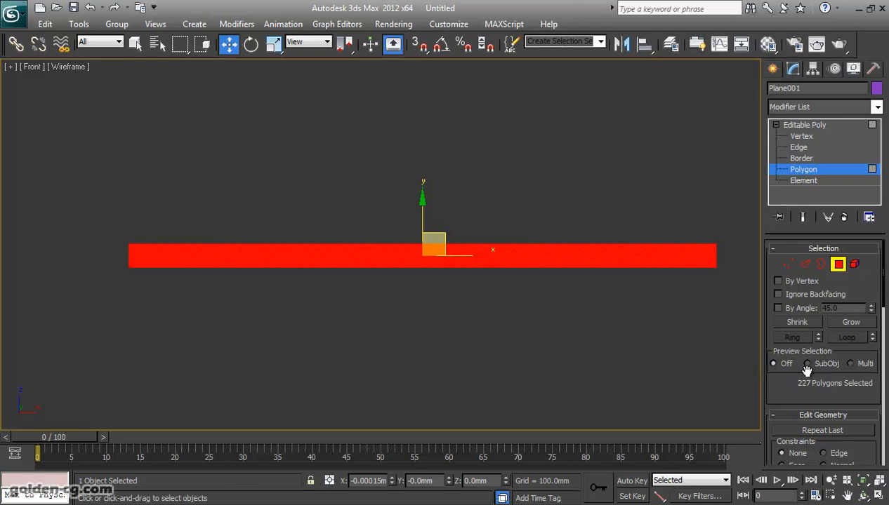
scroll(823, 368, "down", 3)
scroll(822, 368, "down", 10)
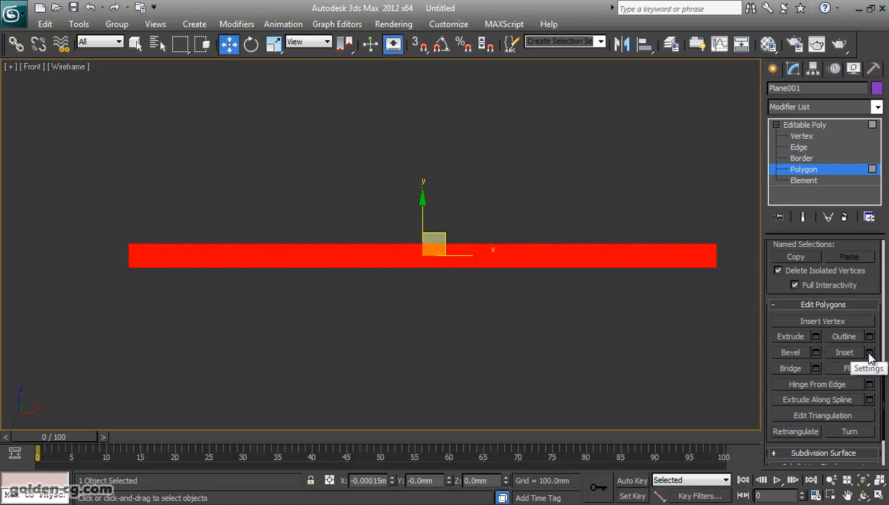
left_click(869, 353)
left_click_drag(569, 199, 573, 200)
left_click(584, 180)
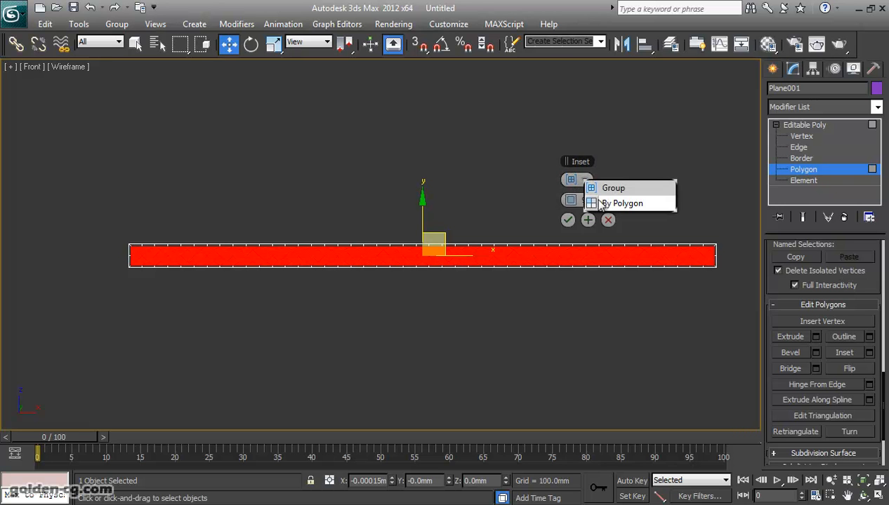
left_click(601, 206)
- Set the inset amount to 7 mm and apply it, trying 8 mm first
middle_click_drag(220, 277, 393, 297)
scroll(304, 303, "up", 6)
scroll(303, 304, "up", 5)
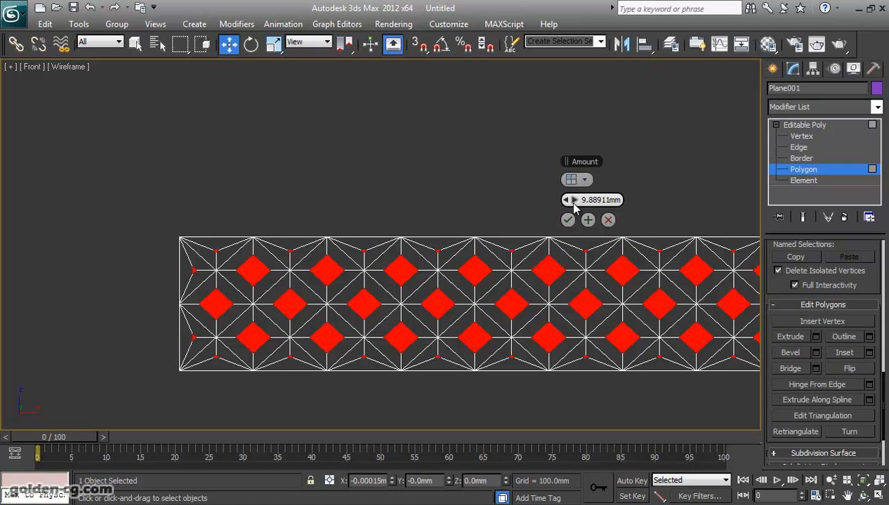
left_click_drag(572, 200, 582, 200)
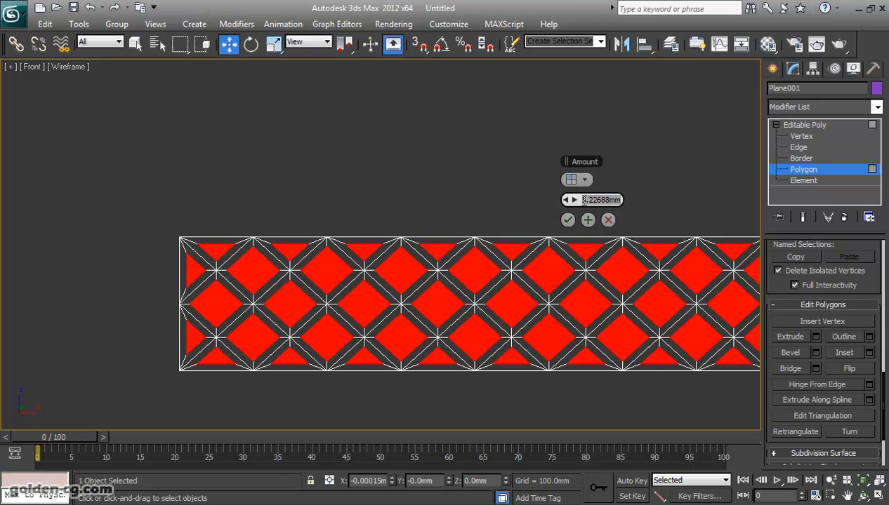
type("8")
key("Return")
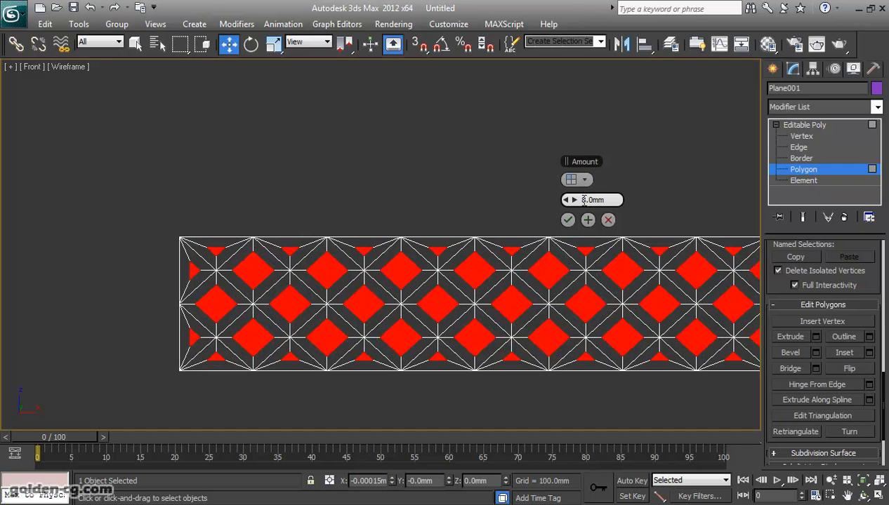
double_click(583, 200)
type("3")
key("Return")
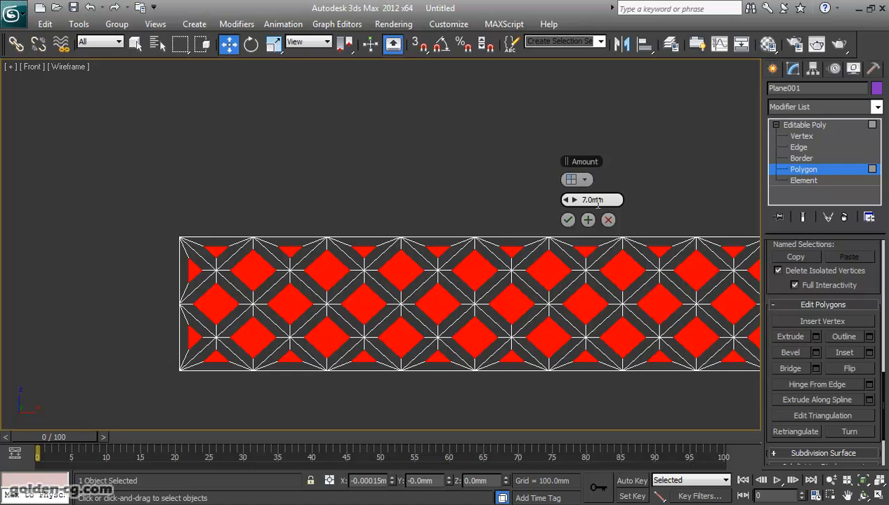
left_click(568, 221)
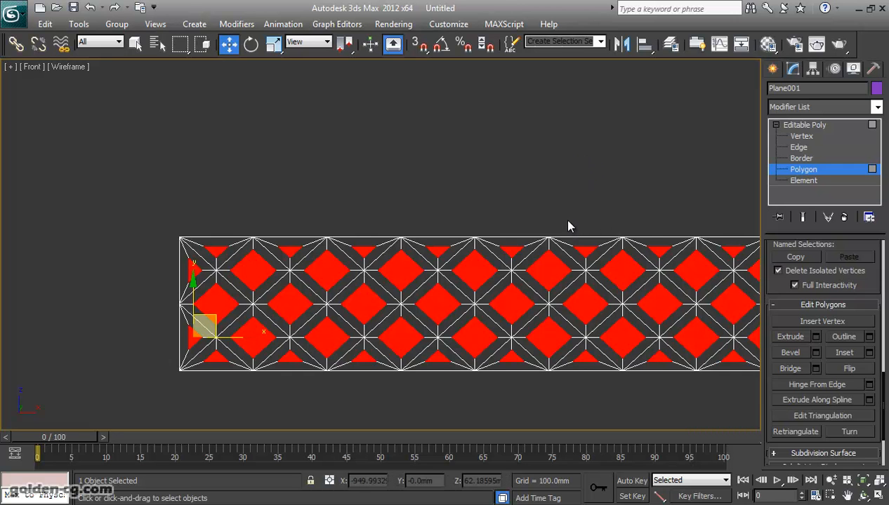
- Restore the four-viewport layout and extrude the inset polygons by -10 mm
left_click(628, 321)
middle_click_drag(588, 386, 744, 288)
key("alt+w")
scroll(608, 360, "down", 4)
scroll(597, 377, "up", 3)
scroll(596, 377, "up", 4)
scroll(596, 377, "down", 4)
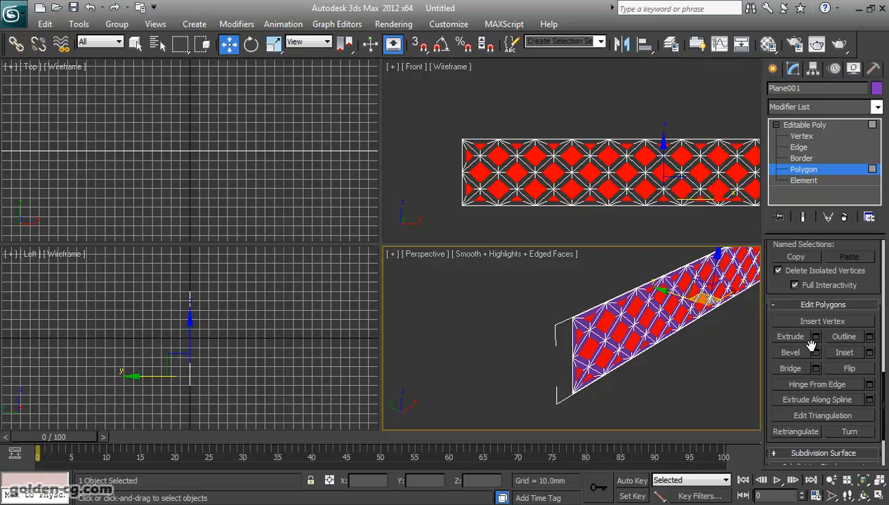
left_click(815, 337)
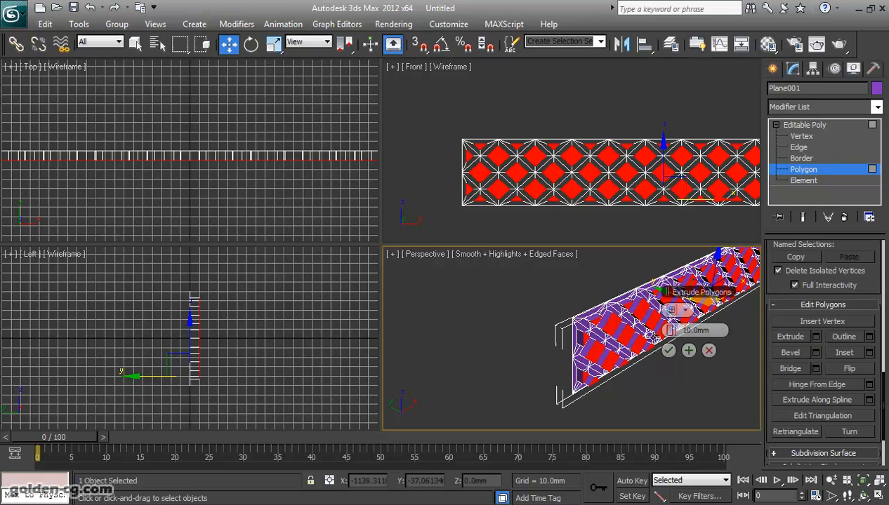
double_click(687, 330)
type("-10")
key("Return")
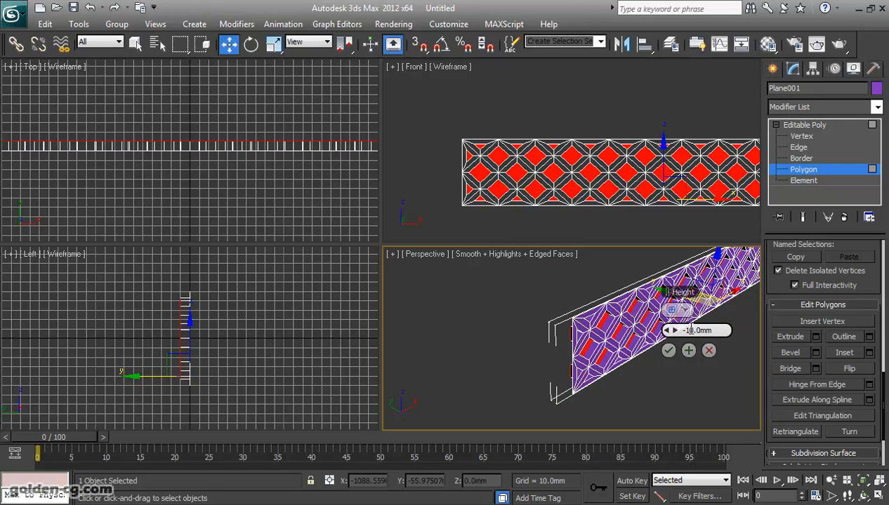
left_click(668, 351)
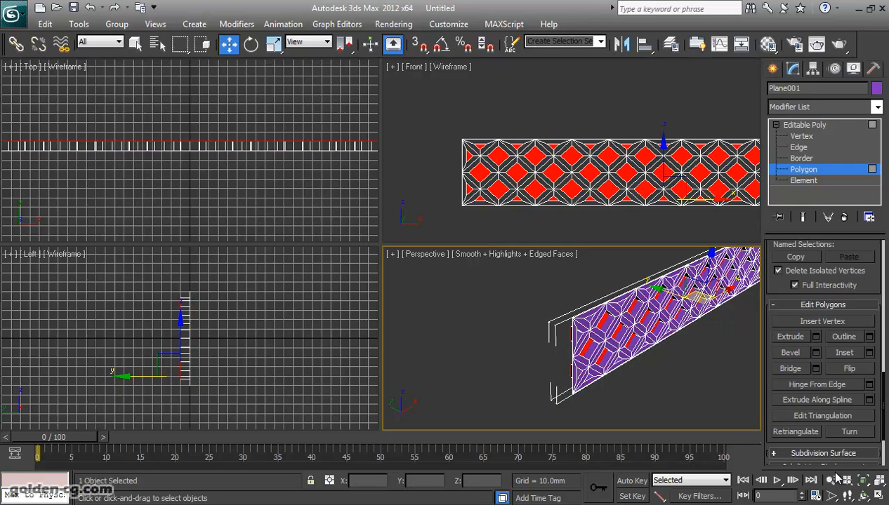
- Switch from the recessed polygons to their edges and grow the edge selection twice
left_click(864, 496)
left_click_drag(593, 344, 587, 369)
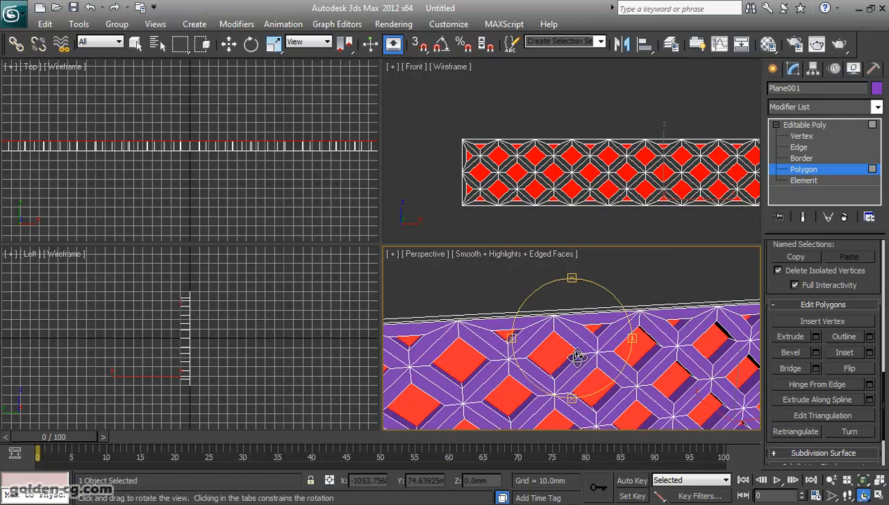
left_click_drag(770, 288, 770, 289)
scroll(770, 288, "up", 8)
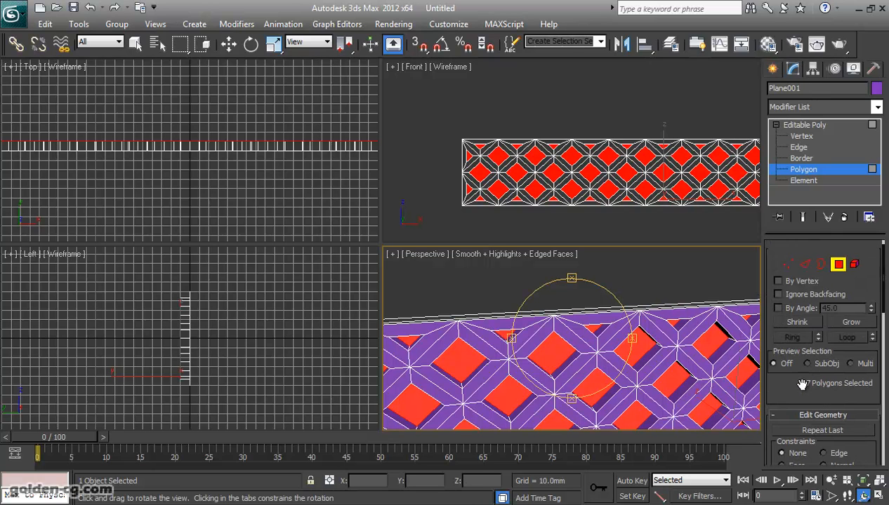
left_click(807, 268)
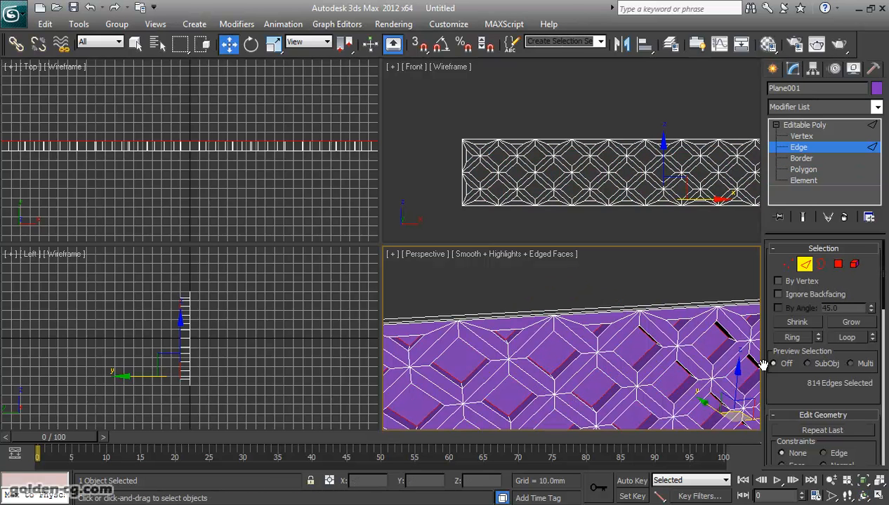
left_click(848, 324)
left_click(848, 324)
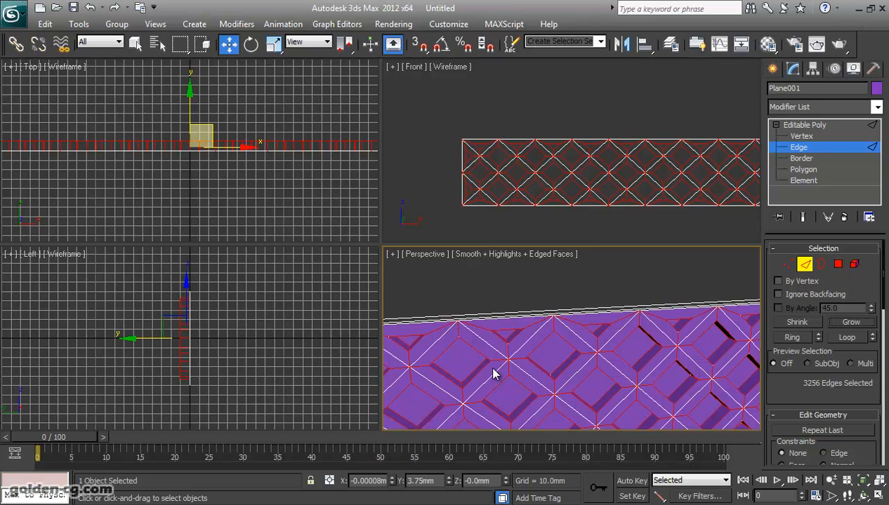
- Chamfer the selected edges of the recessed diamonds by 1 mm with one segment
scroll(565, 383, "down", 5)
middle_click_drag(544, 381, 557, 372)
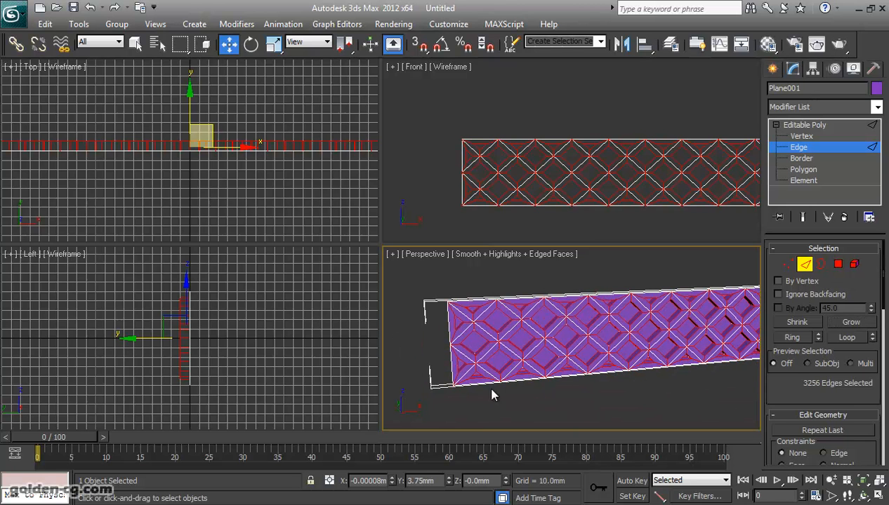
middle_click_drag(524, 333, 564, 356)
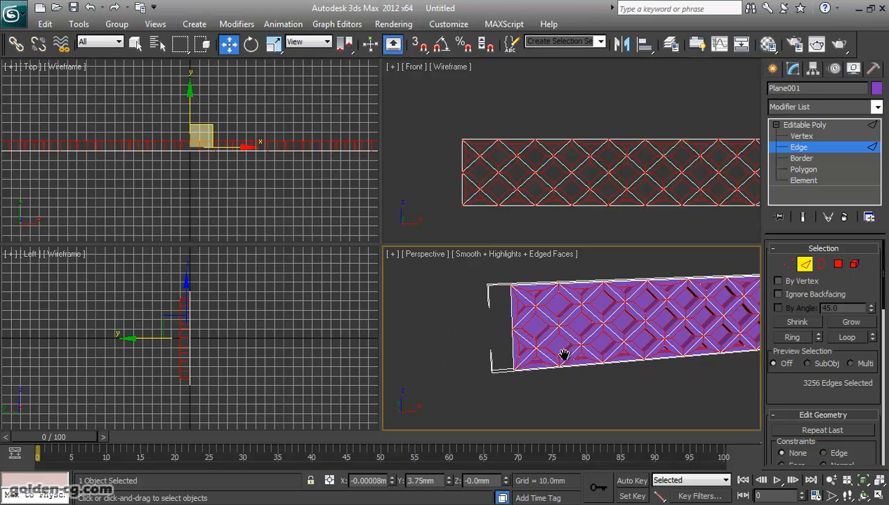
scroll(579, 358, "up", 4)
middle_click_drag(598, 285, 590, 366)
left_click_drag(770, 379, 786, 309)
scroll(802, 368, "down", 6)
scroll(802, 366, "down", 4)
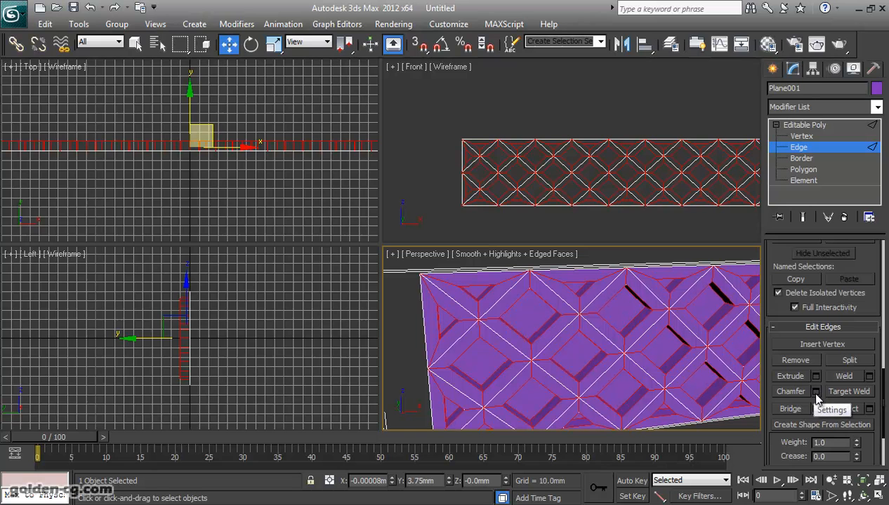
left_click(815, 393)
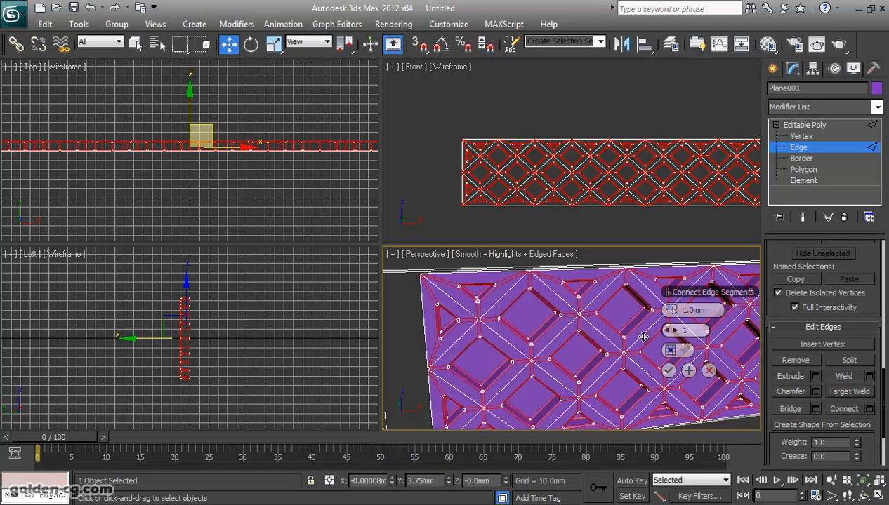
left_click(668, 370)
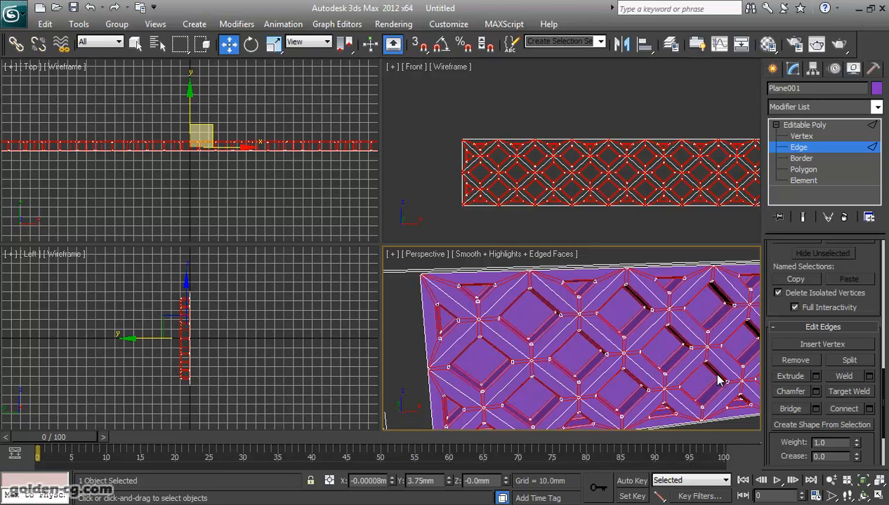
- Add a TurboSmooth modifier with Isoline Display and 2 iterations, and inspect the strip without edged faces in the perspective view
left_click(807, 127)
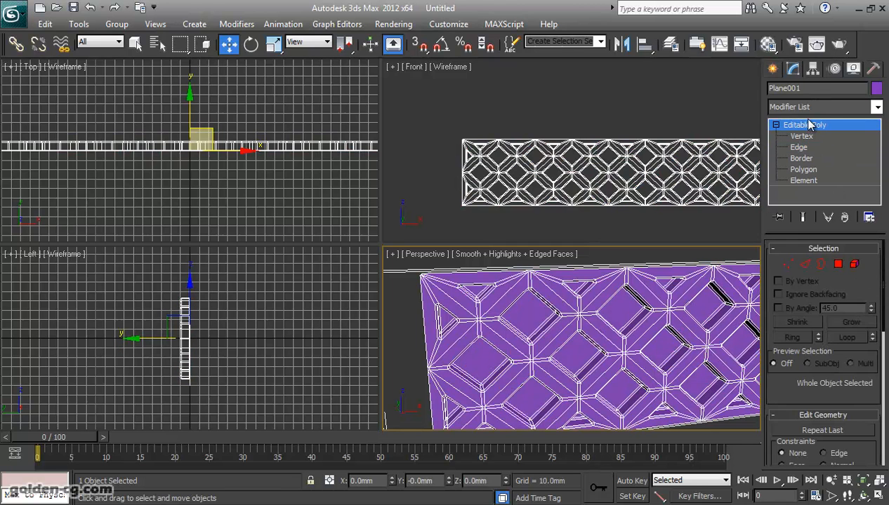
left_click(808, 107)
key("t")
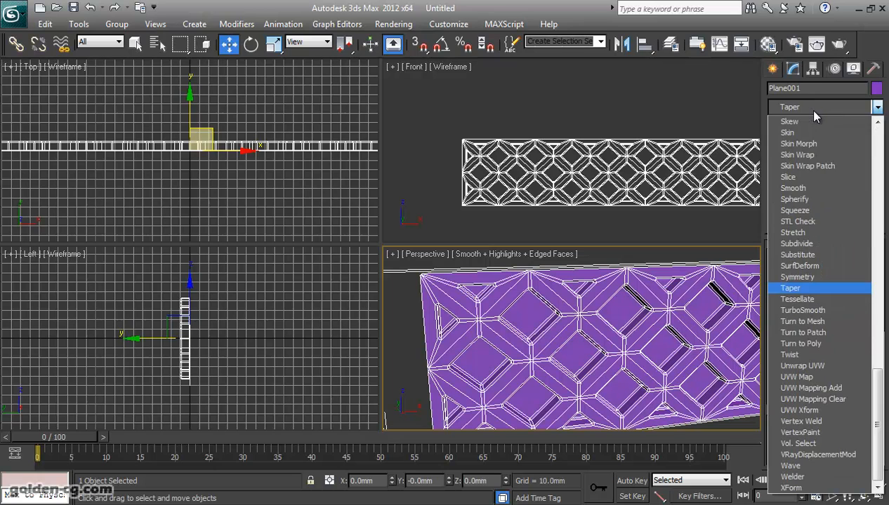
left_click(800, 310)
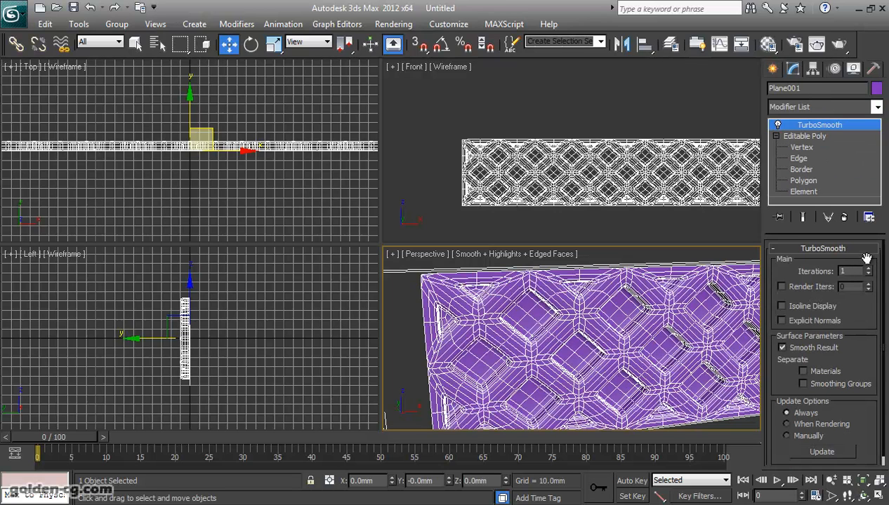
left_click(790, 307)
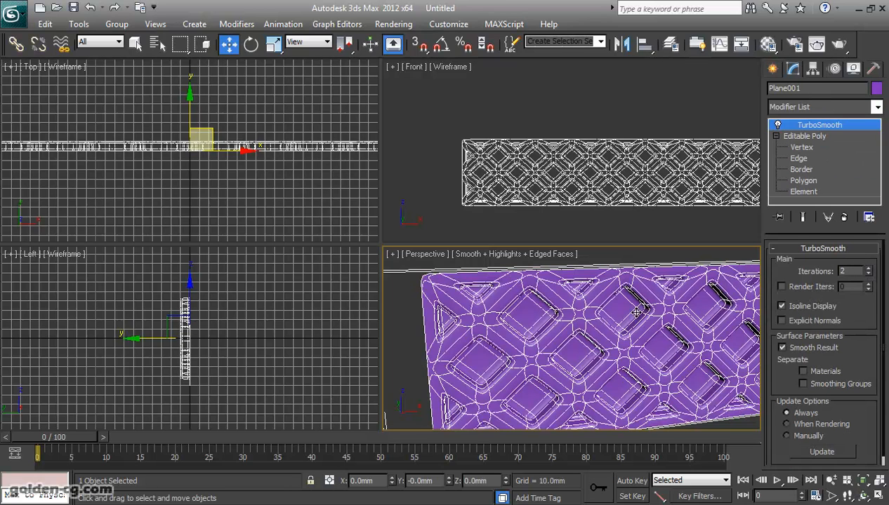
key("F4")
scroll(595, 314, "up", 2)
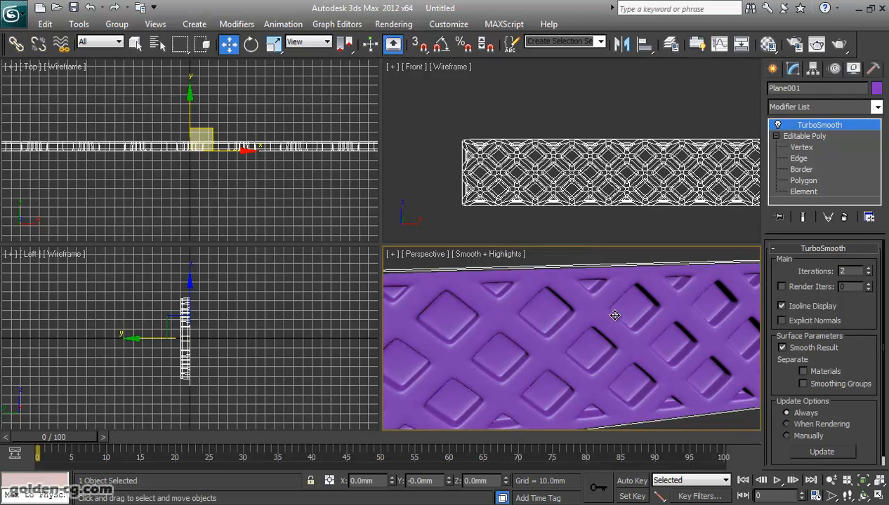
scroll(621, 313, "down", 2)
scroll(612, 318, "up", 2)
- Undo the TurboSmooth and the 1 mm chamfer, and return to the edge selection around the recesses
left_click(807, 136)
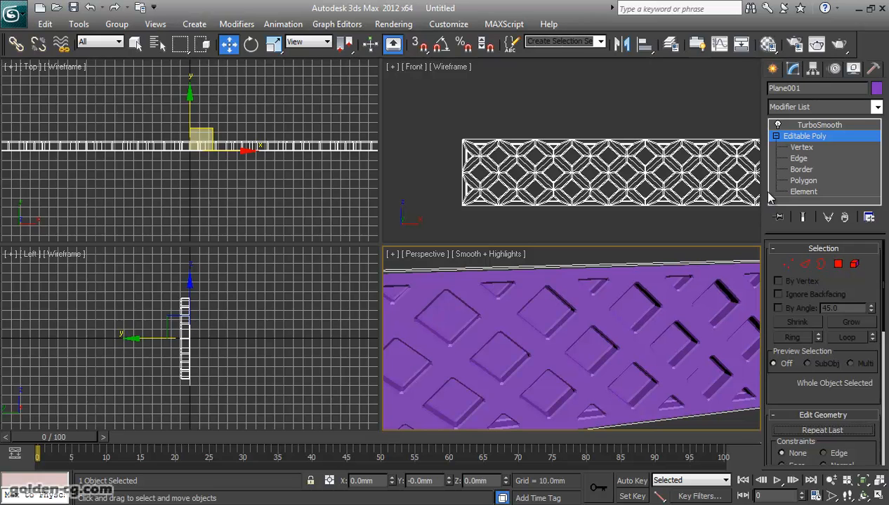
right_click(657, 119)
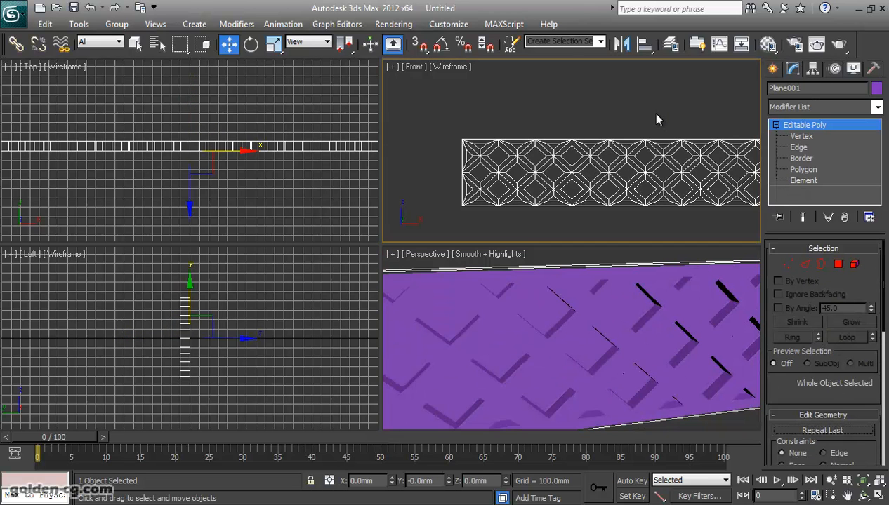
left_click(805, 264)
key("ctrl+a")
key("F4")
- Chamfer the selected recess edges by 1.5 mm with one segment
scroll(821, 368, "down", 5)
scroll(821, 369, "up", 5)
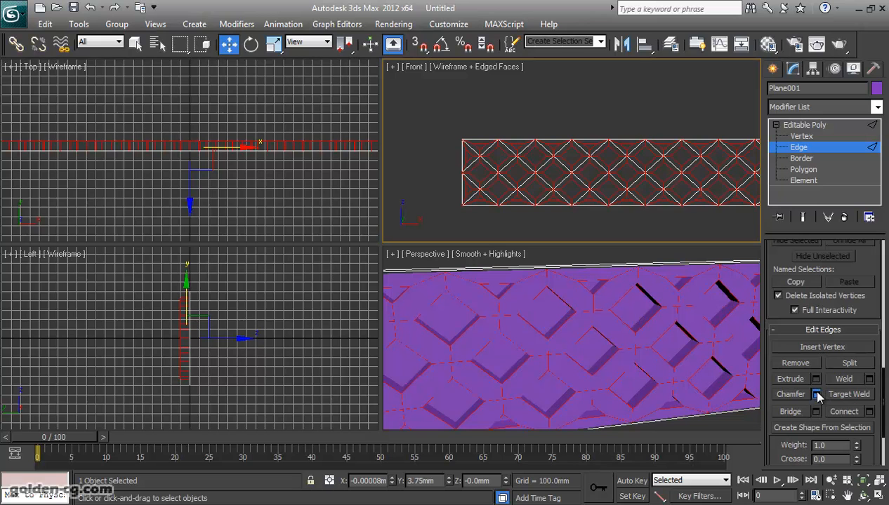
left_click(815, 395)
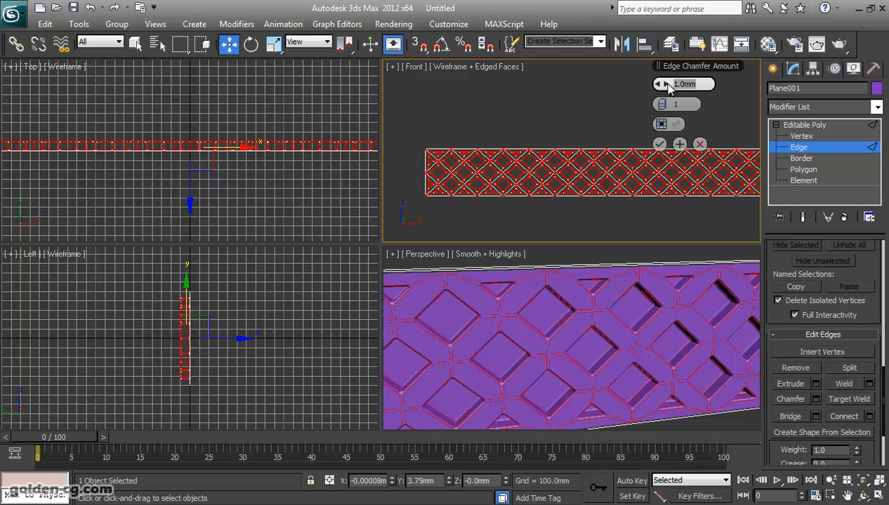
right_click(663, 83)
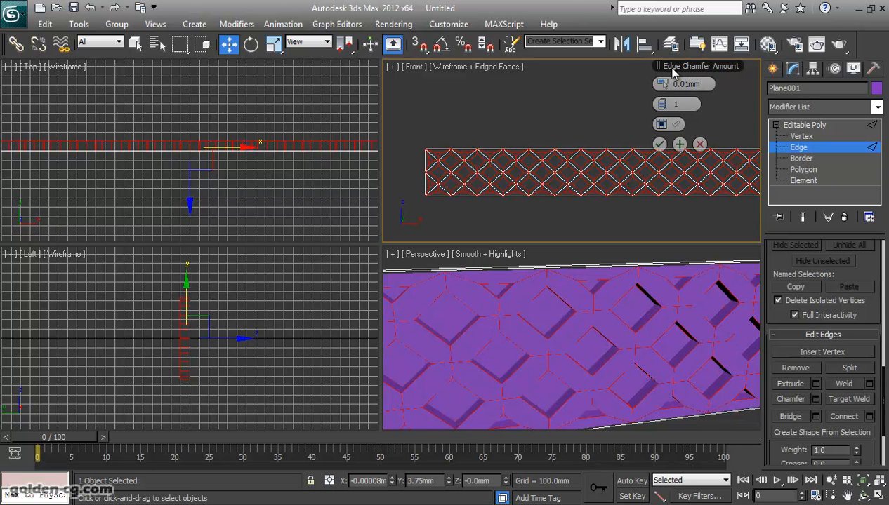
left_click_drag(671, 67, 666, 74)
double_click(670, 90)
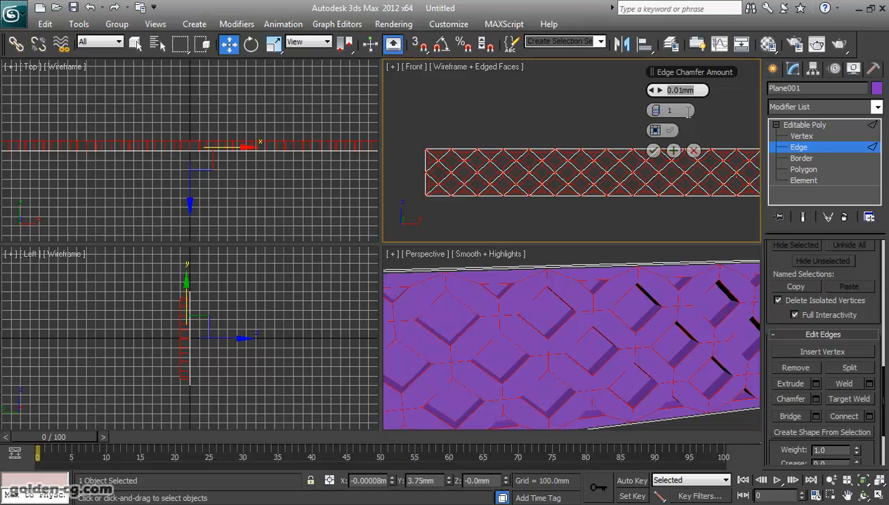
type("1.5")
key("Return")
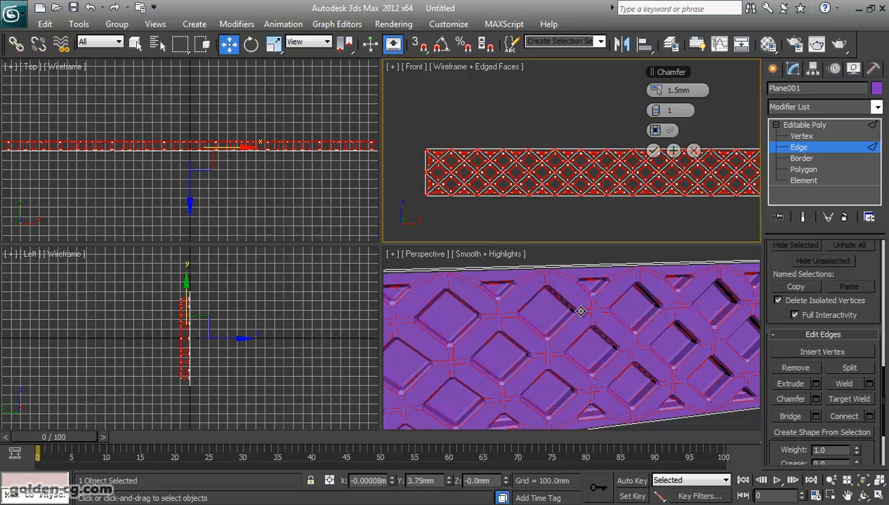
left_click(652, 151)
- Add a TurboSmooth modifier to the whole strip with Isoline Display on and 2 iterations
left_click(793, 125)
left_click(800, 107)
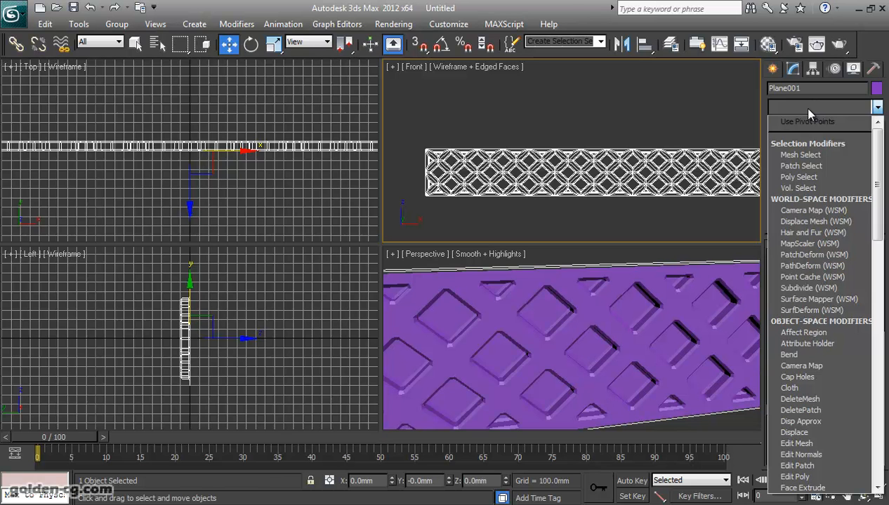
key("t")
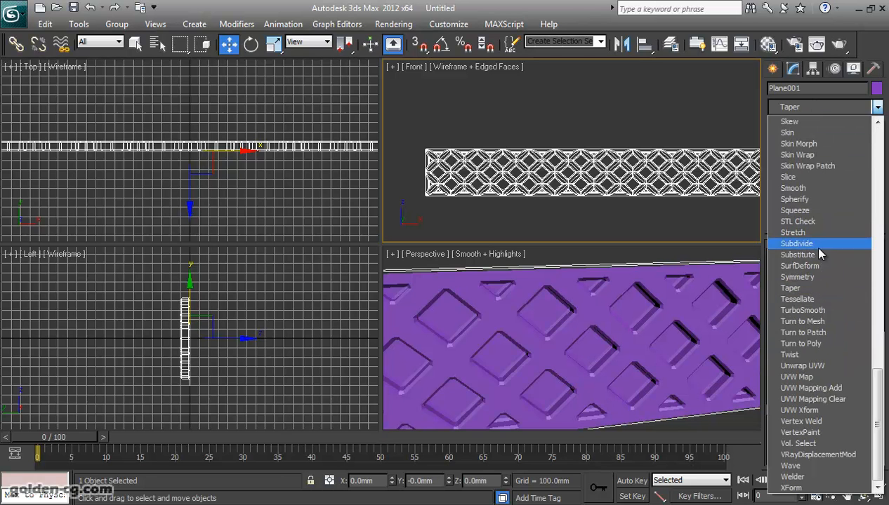
key("Return")
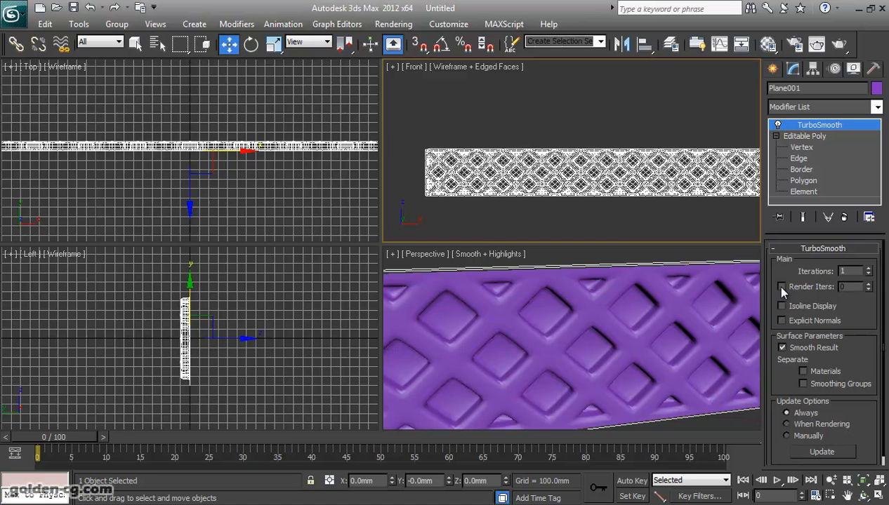
left_click(814, 304)
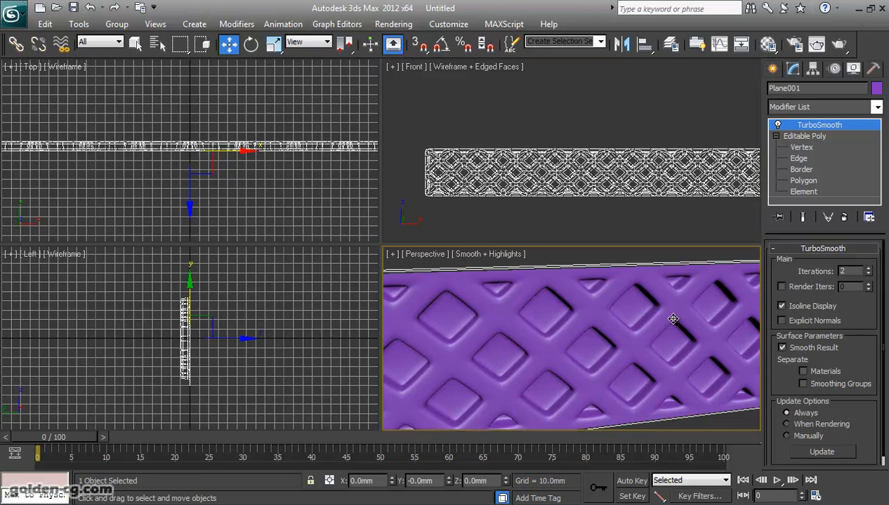
scroll(681, 317, "up", 6)
scroll(681, 318, "down", 6)
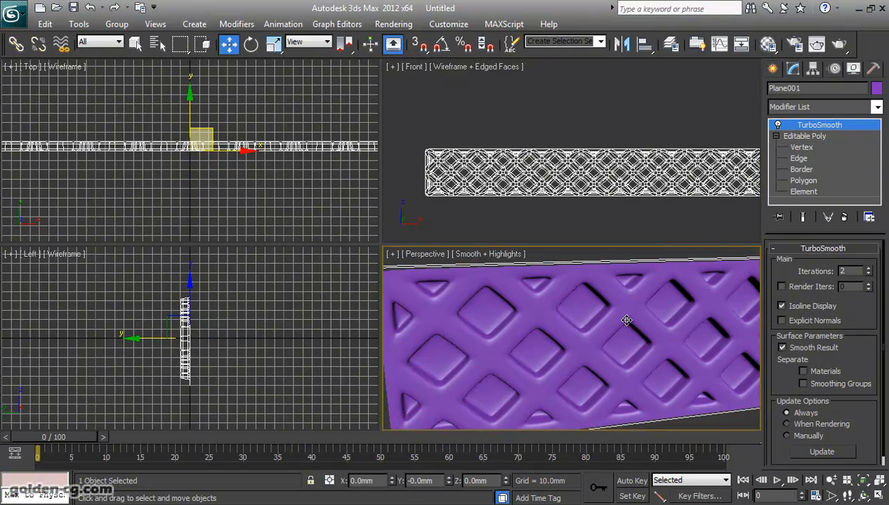
scroll(626, 321, "down", 4)
scroll(606, 332, "up", 5)
scroll(668, 330, "down", 4)
middle_click_drag(659, 331, 634, 337)
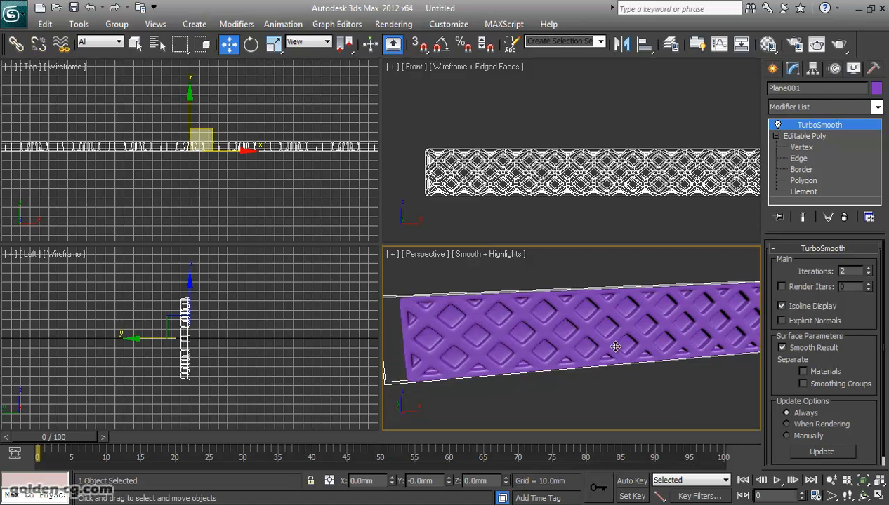
- Insert a Bend modifier between the Editable Poly and the TurboSmooth
left_click(800, 137)
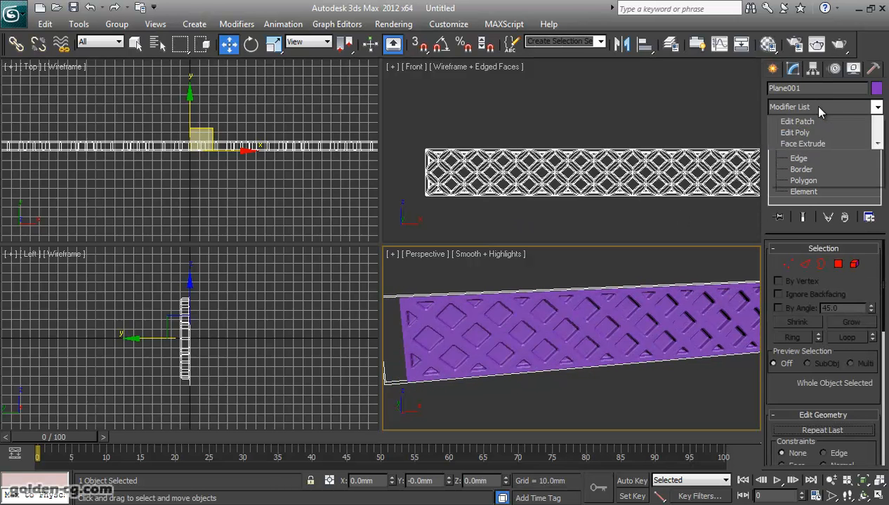
left_click(809, 105)
type("b")
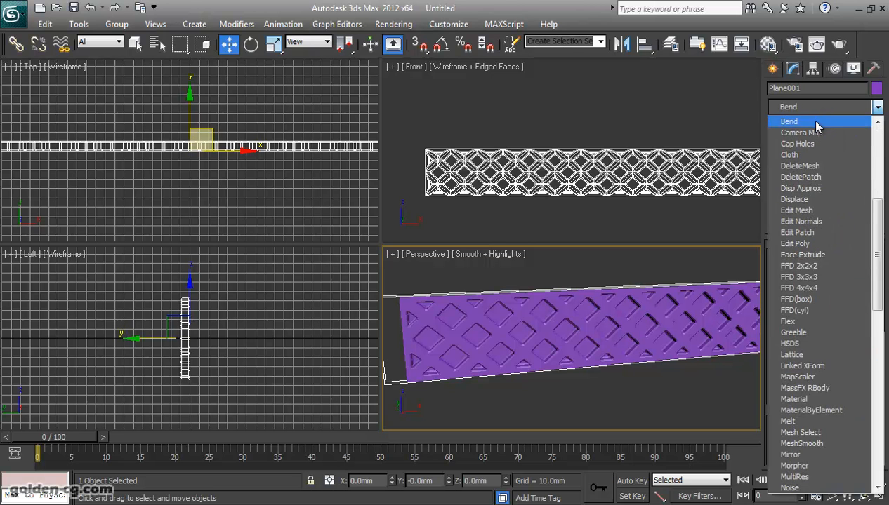
left_click(817, 122)
scroll(607, 379, "down", 3)
scroll(590, 374, "up", 3)
scroll(586, 372, "down", 2)
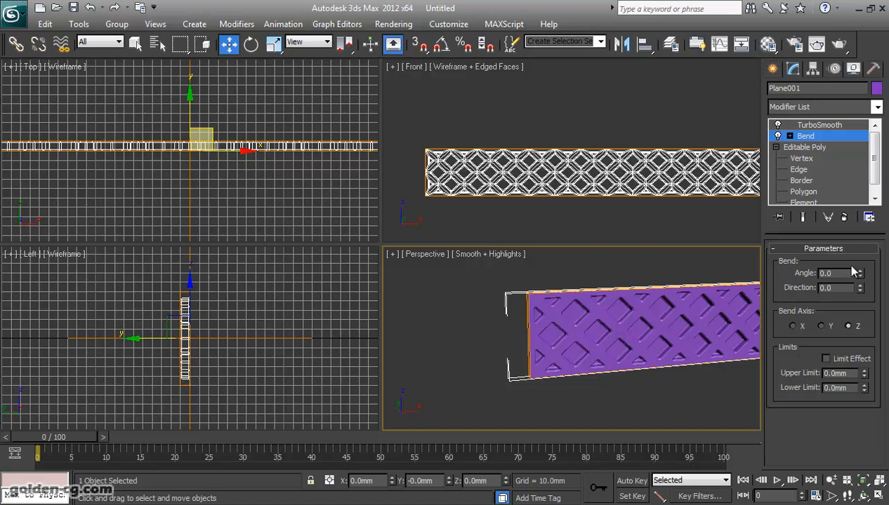
- Try the bend along the Z, X and Y axes, and reset its angle and direction to 0
mouse_move(861, 273)
left_mouse_down()
mouse_move(861, 252)
mouse_move(861, 273)
left_mouse_up()
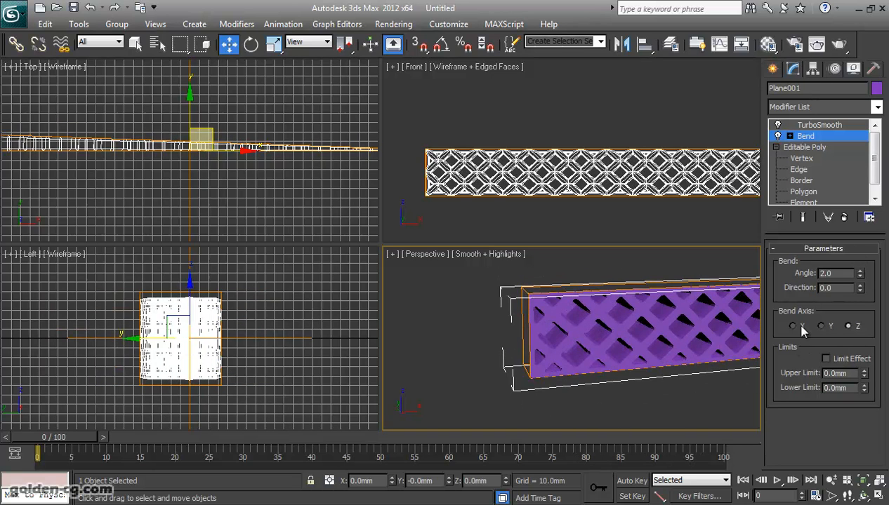
left_click(793, 326)
middle_click_drag(688, 334, 697, 339)
left_click_drag(860, 275, 885, 359)
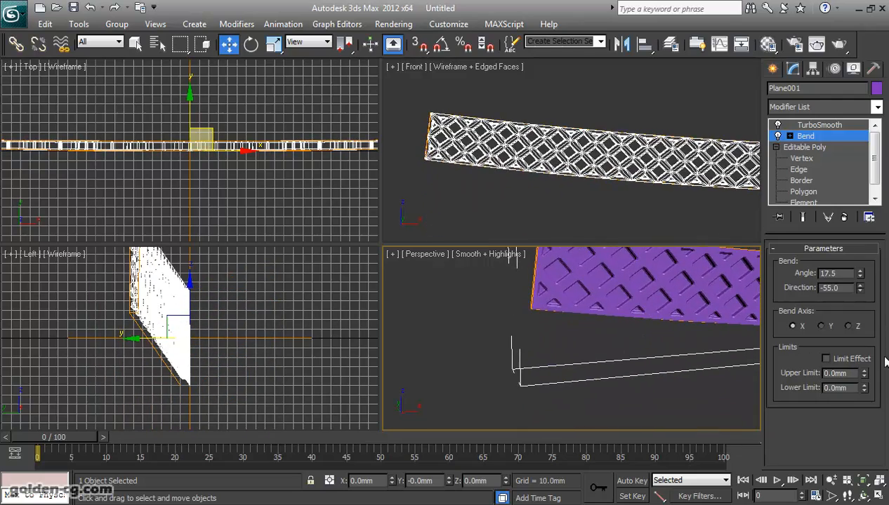
left_click_drag(860, 275, 863, 337)
left_click(822, 327)
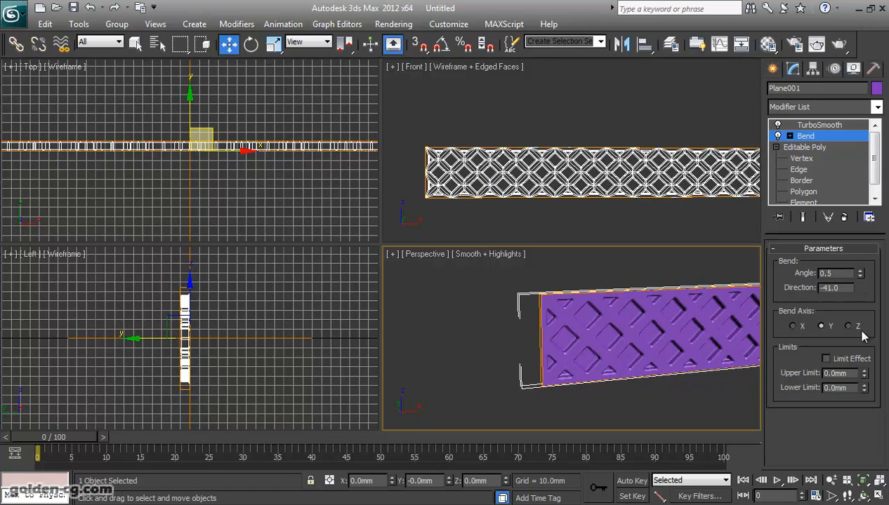
right_click(860, 289)
right_click(861, 275)
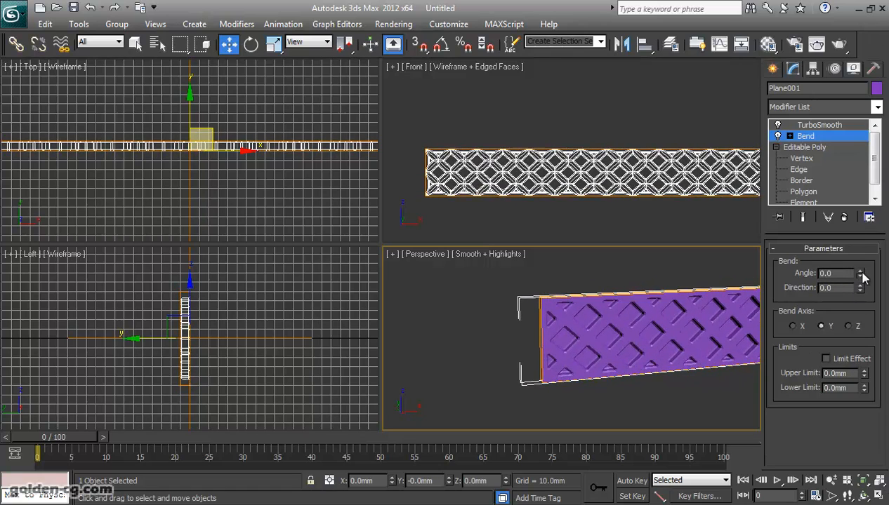
- Set the bend axis to X and the bend angle to 38 degrees
left_click_drag(860, 275, 862, 278)
left_click(800, 328)
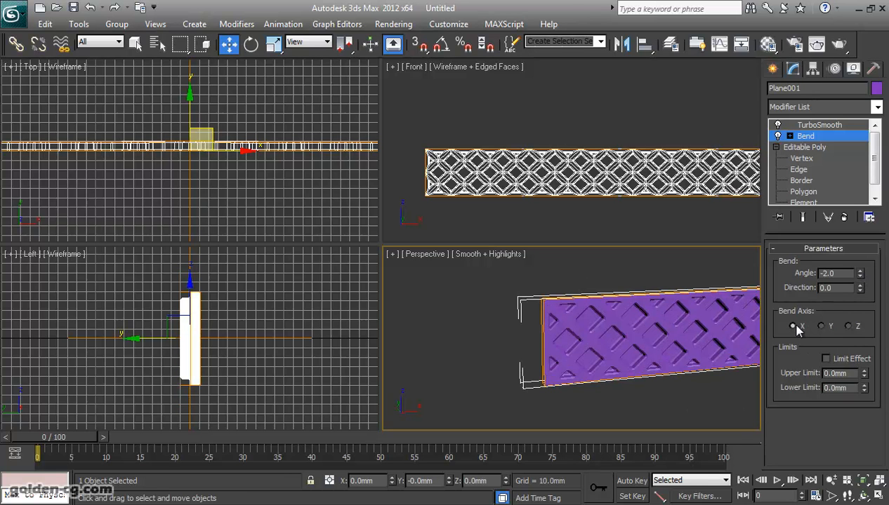
mouse_move(696, 321)
middle_mouse_down()
mouse_move(650, 322)
mouse_move(678, 318)
mouse_move(696, 335)
middle_mouse_up()
scroll(651, 322, "down", 3)
scroll(654, 324, "up", 3)
left_click_drag(862, 277, 865, 223)
scroll(287, 329, "down", 5)
scroll(626, 355, "down", 5)
middle_click_drag(681, 355, 631, 379)
scroll(686, 359, "up", 3)
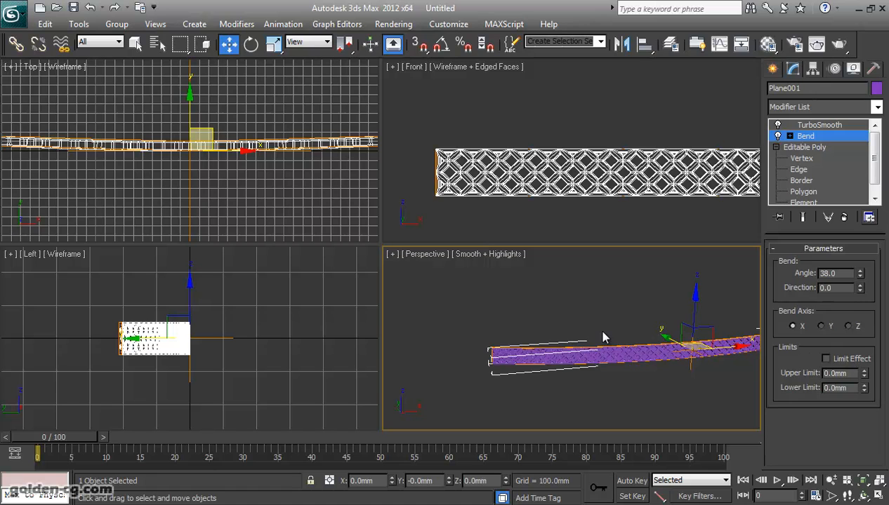
- Rotate the Bend modifier's gizmo 90 degrees in the Front view with Angle Snap on
left_click(790, 137)
left_click(803, 148)
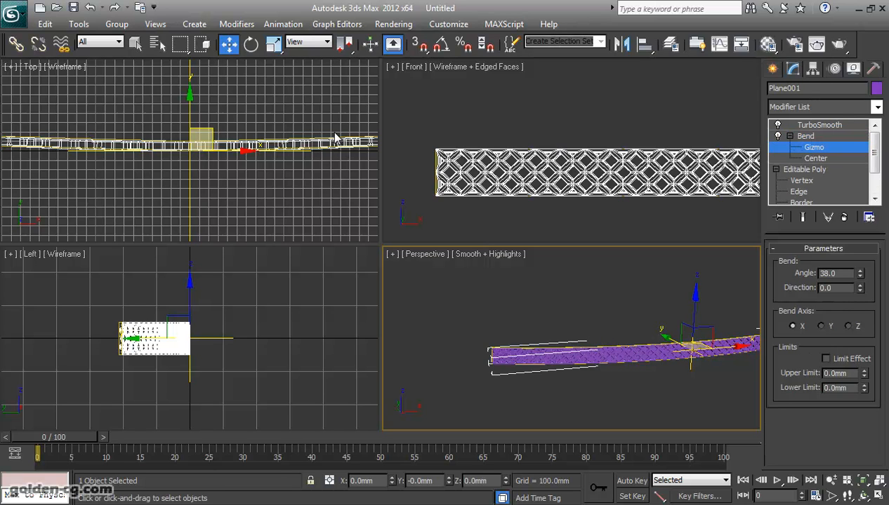
left_click(249, 49)
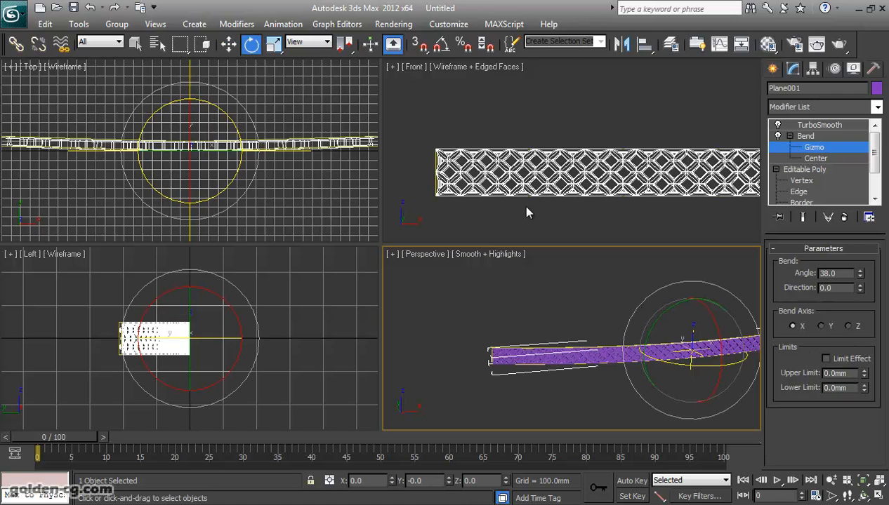
left_click(441, 44)
scroll(544, 161, "down", 3)
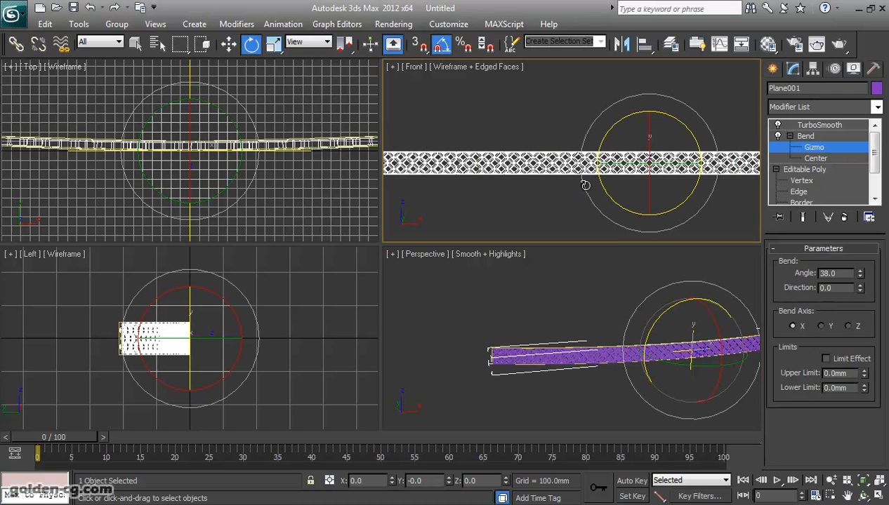
left_click_drag(589, 193, 629, 226)
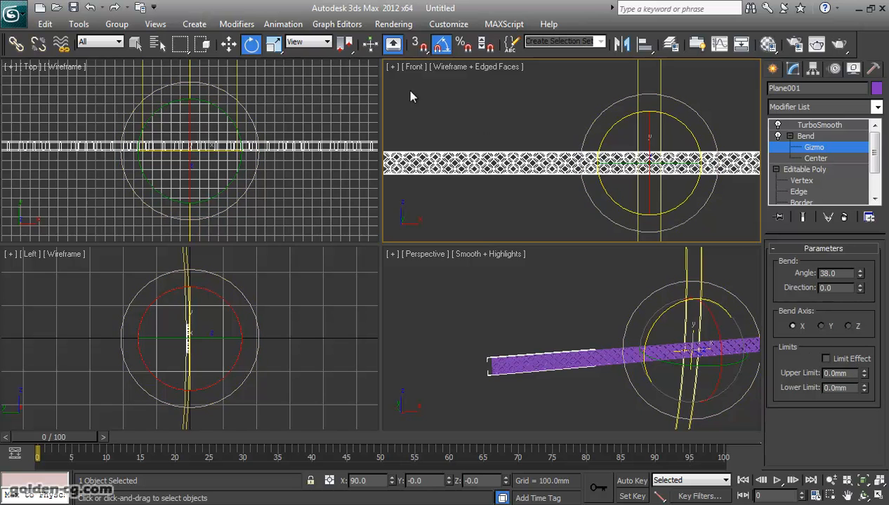
- Scale the Bend gizmo down vertically in the Front view to about four times the strip's height
left_click(273, 43)
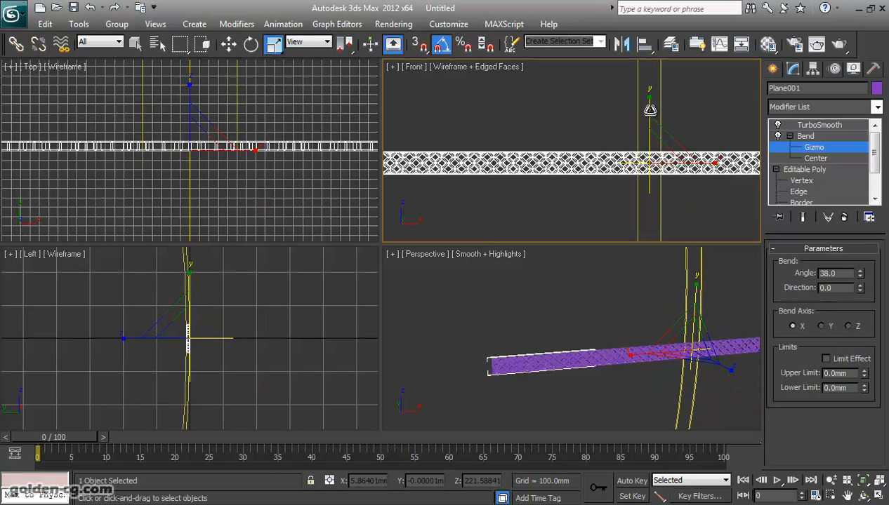
left_click_drag(649, 106, 667, 367)
right_click(246, 369)
scroll(214, 365, "up", 4)
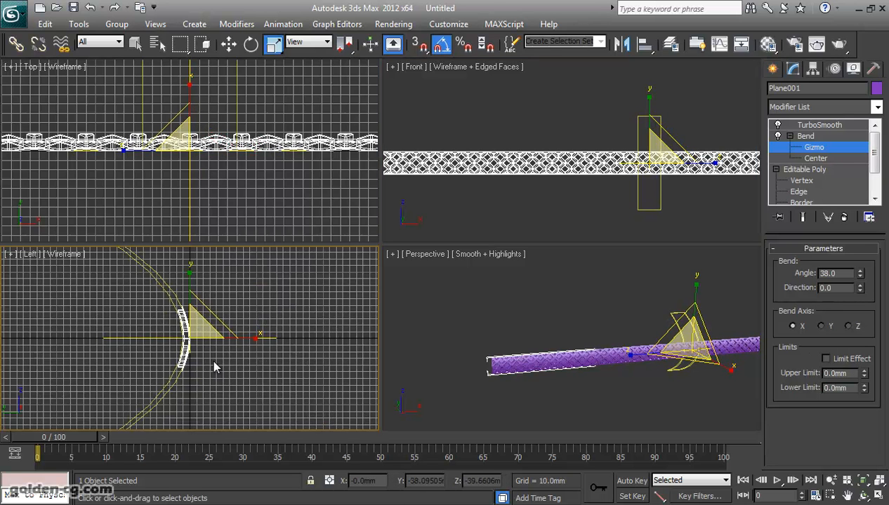
- Try a bend angle of 20 degrees, and set it to 45 degrees for the strip's cross-section
scroll(536, 383, "up", 5)
middle_click_drag(607, 390, 606, 355)
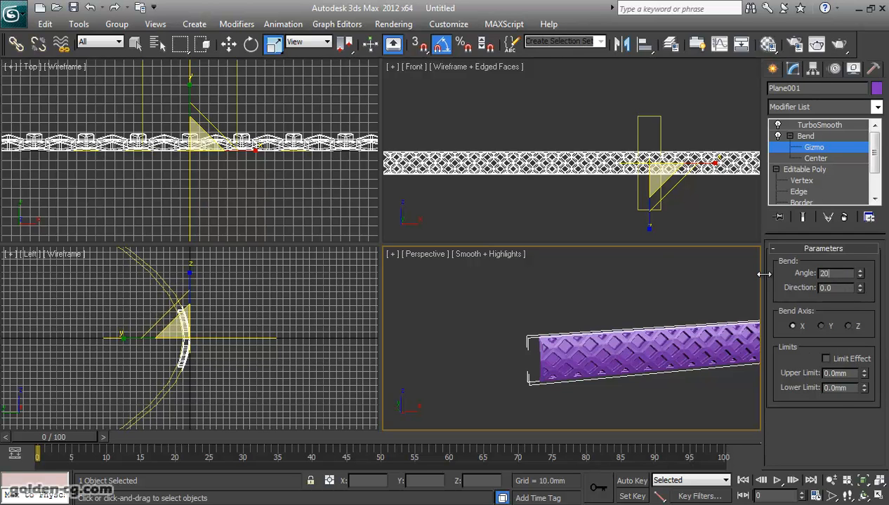
type("20")
key("Return")
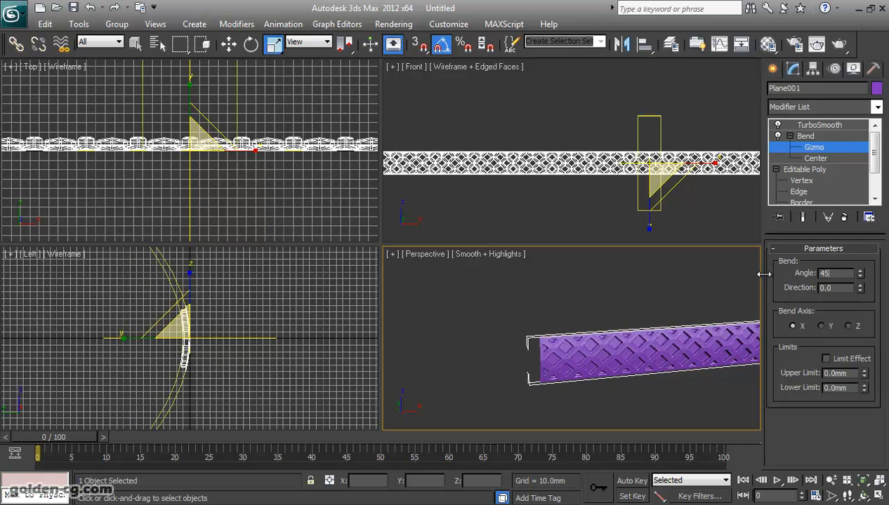
key("Return")
middle_click_drag(562, 363, 667, 365)
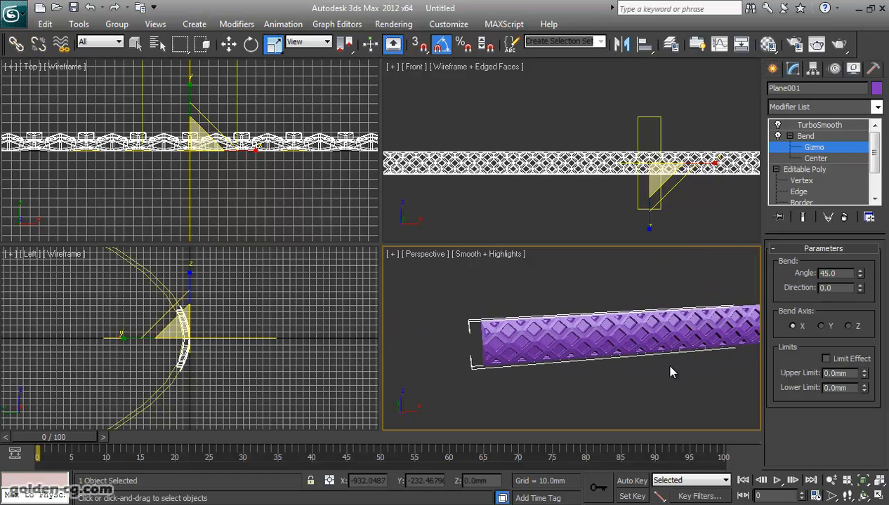
left_click(863, 496)
mouse_move(585, 349)
left_mouse_down()
mouse_move(631, 342)
mouse_move(576, 354)
left_mouse_up()
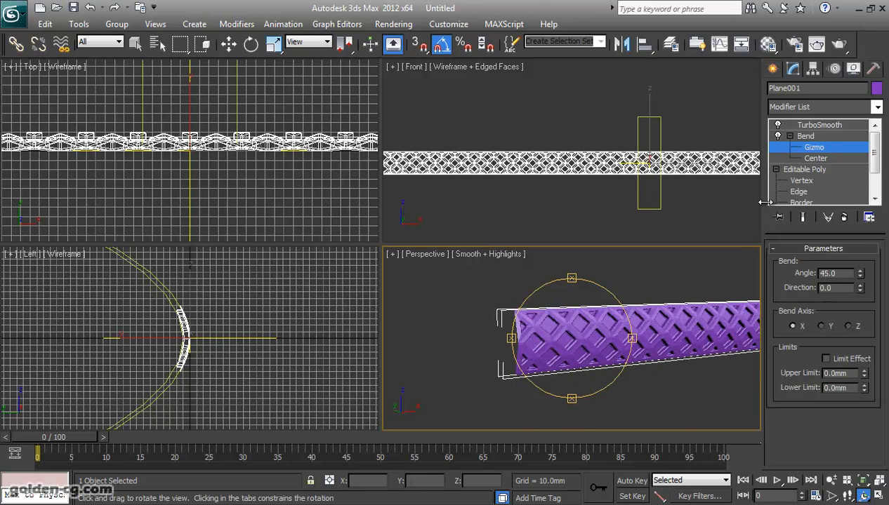
- Insert a second Bend modifier above the first, with an angle of 360 and a direction of 90 degrees
left_click(805, 135)
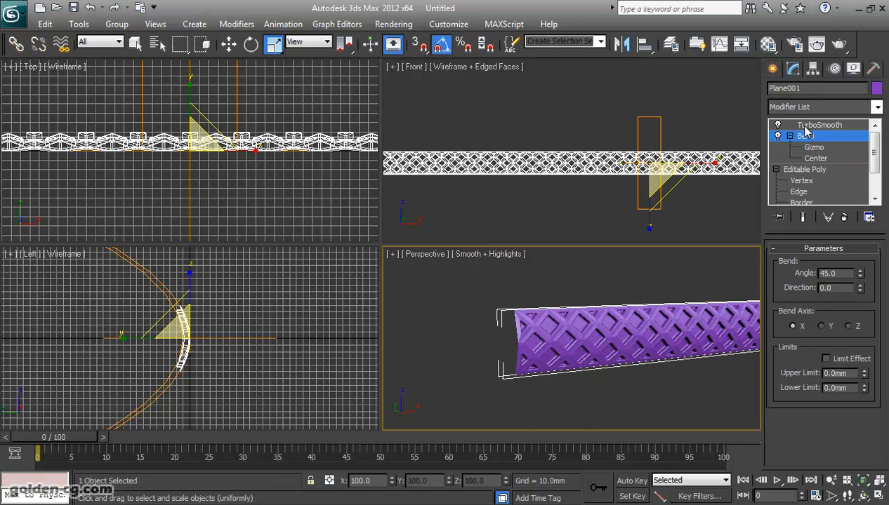
left_click(819, 124)
scroll(557, 339, "down", 5)
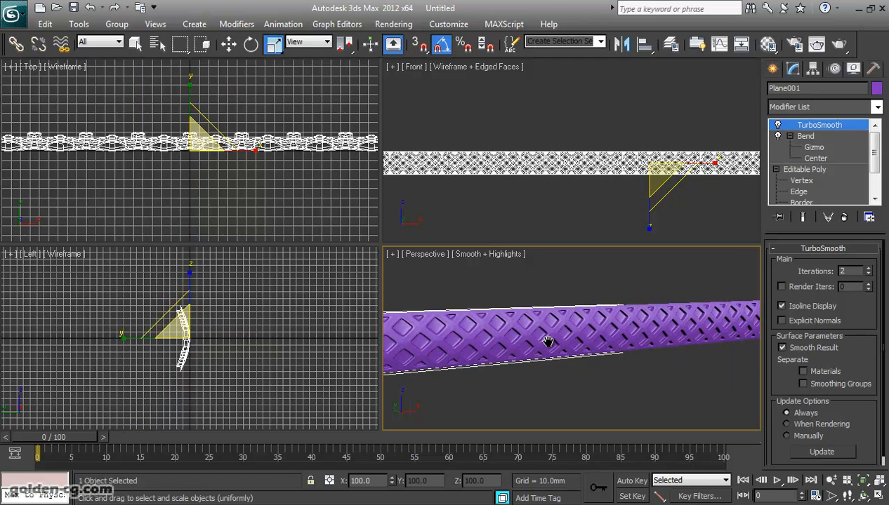
middle_click_drag(606, 342, 574, 343)
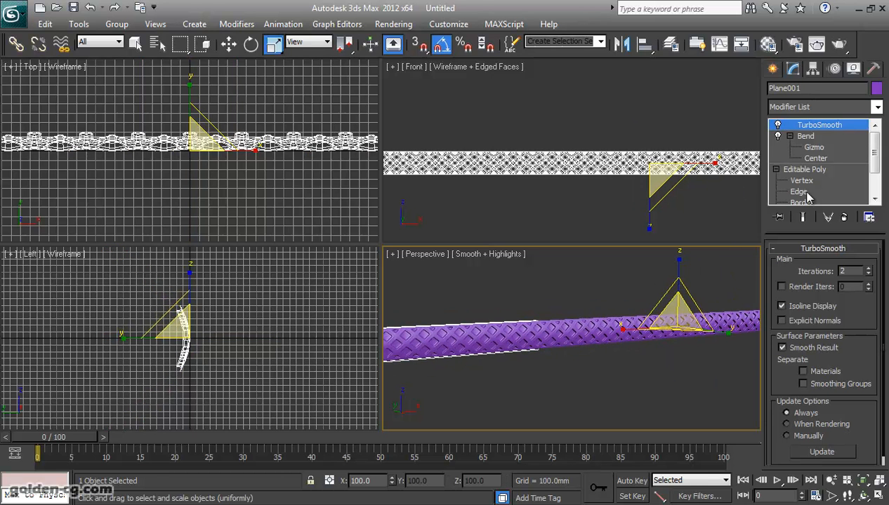
left_click(805, 135)
left_click(814, 107)
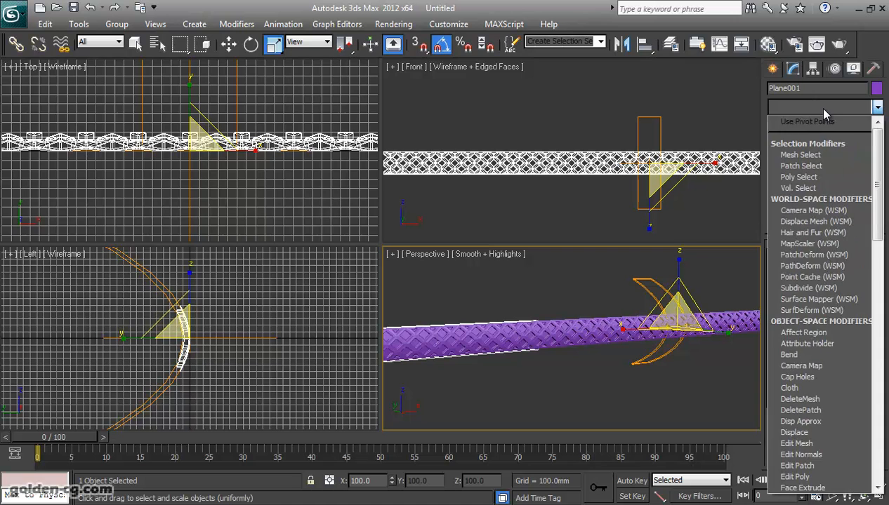
left_click(807, 117)
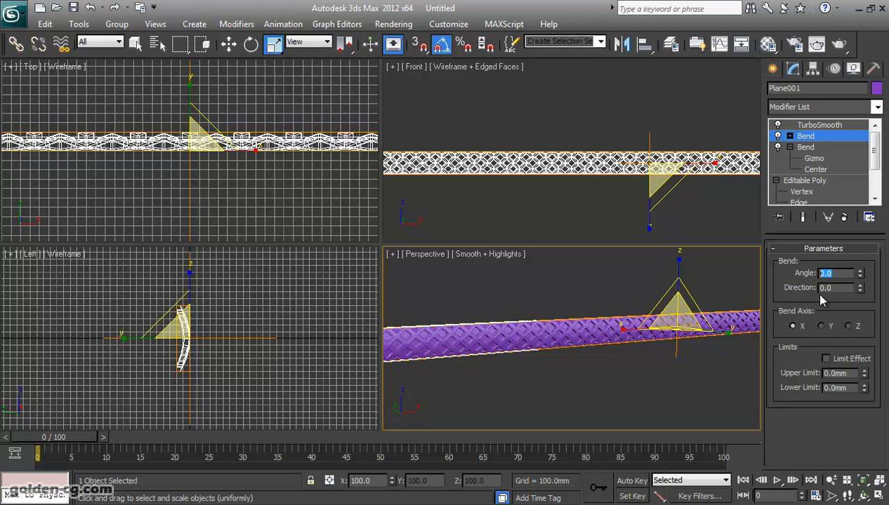
key("Return")
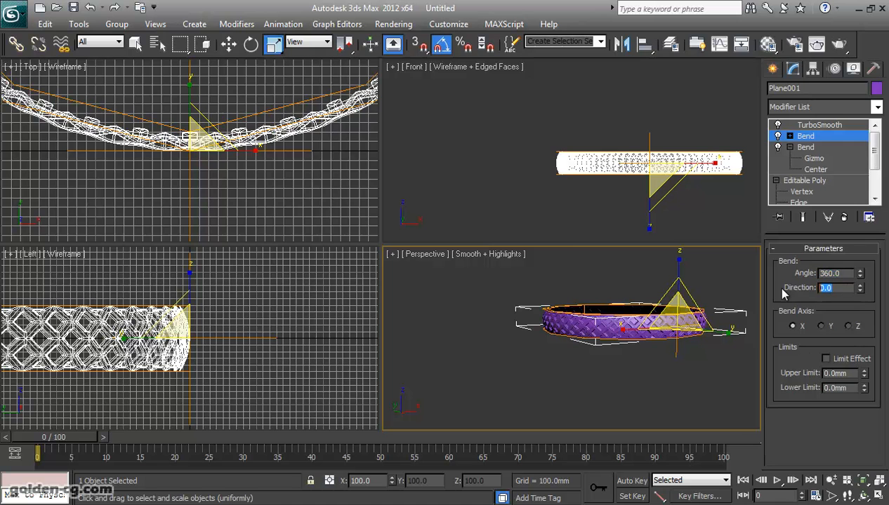
key("Return")
- Examine the closed ring's curvature, diamond pattern and seam in the Front and Perspective views
right_click(587, 135)
scroll(585, 134, "down", 2)
middle_click_drag(583, 163, 571, 138)
middle_click_drag(567, 300, 537, 286)
middle_click_drag(585, 377, 585, 353)
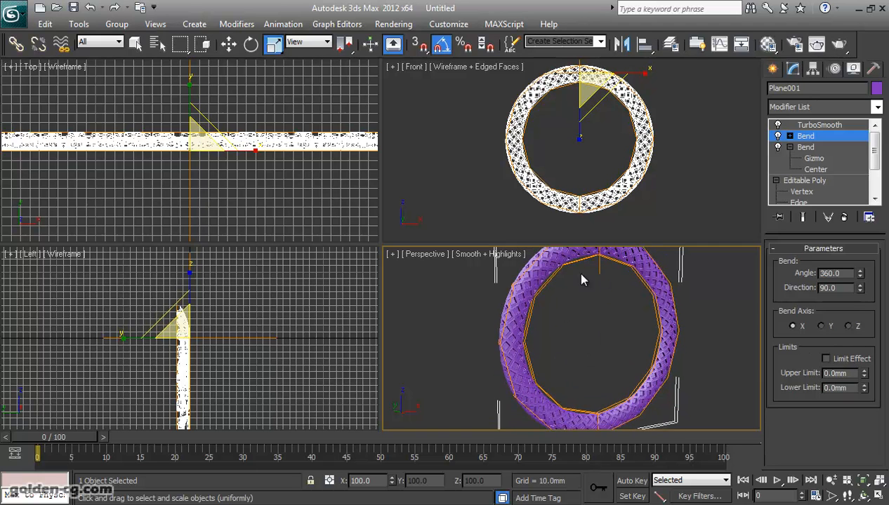
scroll(571, 198, "up", 3)
middle_click_drag(564, 203, 569, 182)
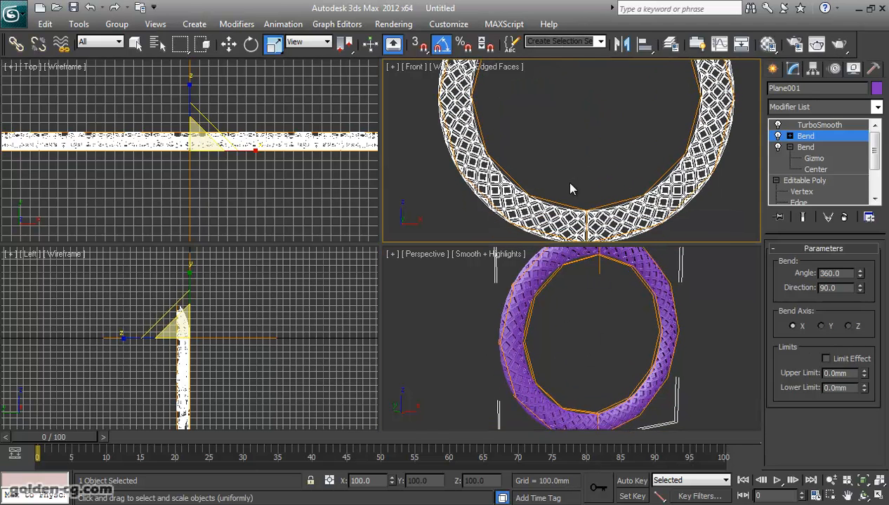
key("alt+w")
scroll(557, 224, "up", 4)
middle_click_drag(511, 293, 496, 272)
scroll(498, 275, "down", 4)
key("alt+w")
scroll(593, 383, "down", 2)
middle_click_drag(609, 384, 664, 412)
scroll(631, 372, "up", 4)
middle_click_drag(694, 297, 683, 316)
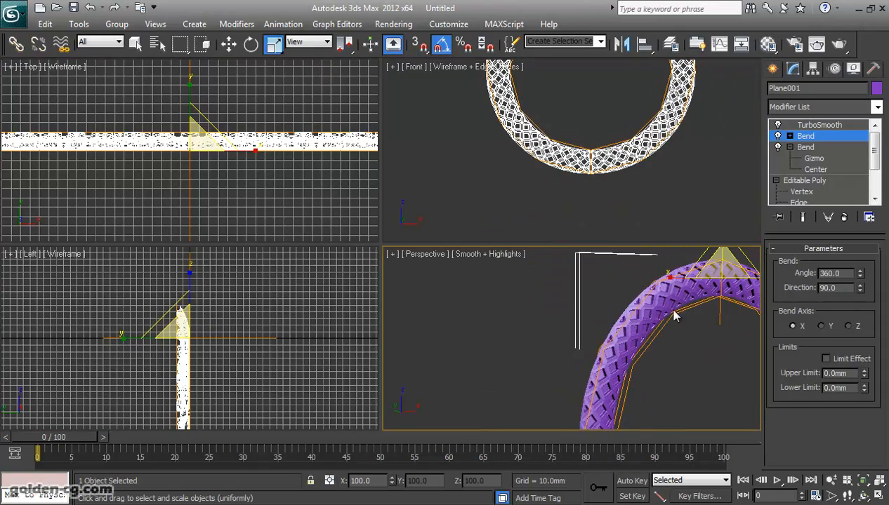
scroll(651, 337, "up", 3)
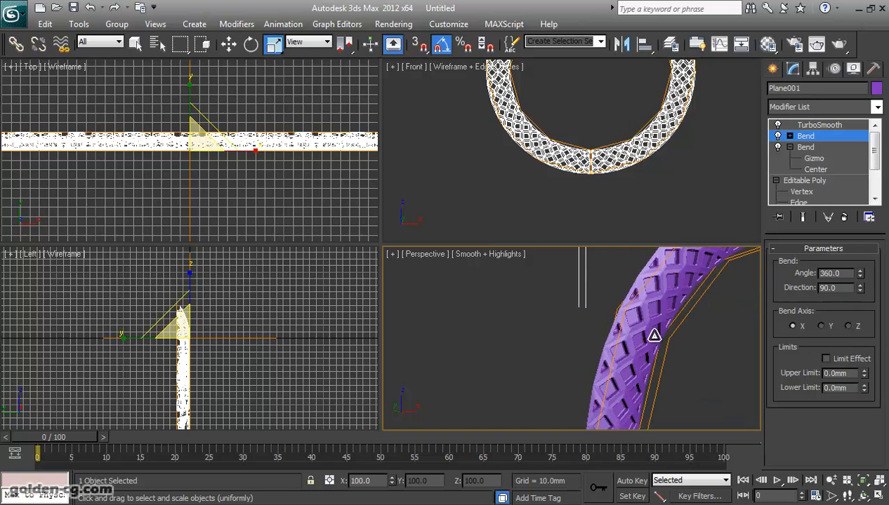
- Show the end result while editing the lower Bend modifier and set its angle to 55 degrees
left_click(807, 147)
scroll(664, 330, "down", 5)
middle_click_drag(663, 329, 682, 344)
scroll(745, 313, "up", 3)
left_click(801, 218)
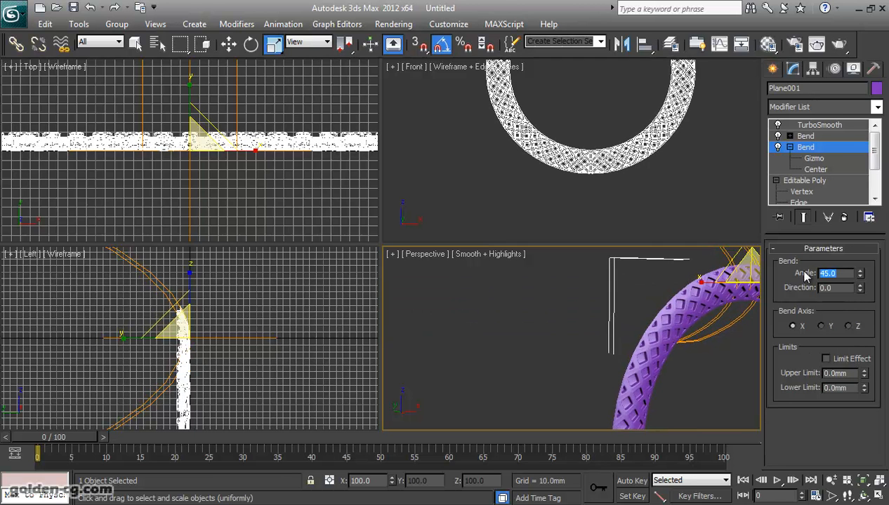
type("55")
key("Return")
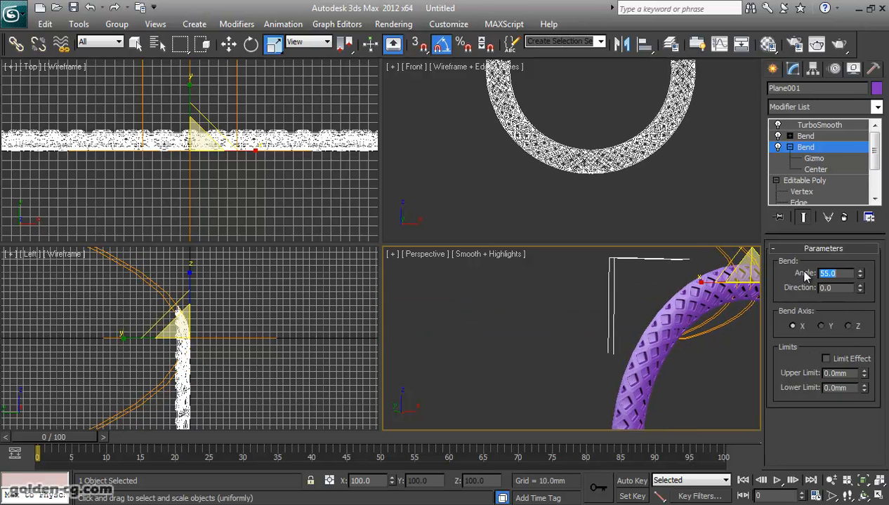
middle_click_drag(687, 314, 606, 331)
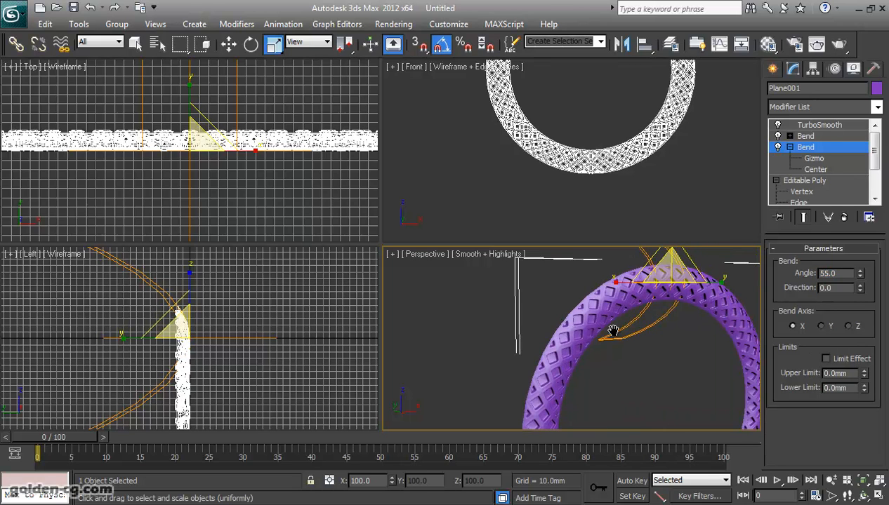
- Examine the smoothed ring from several angles at the TurboSmooth level of the stack
left_click(808, 138)
left_click(819, 126)
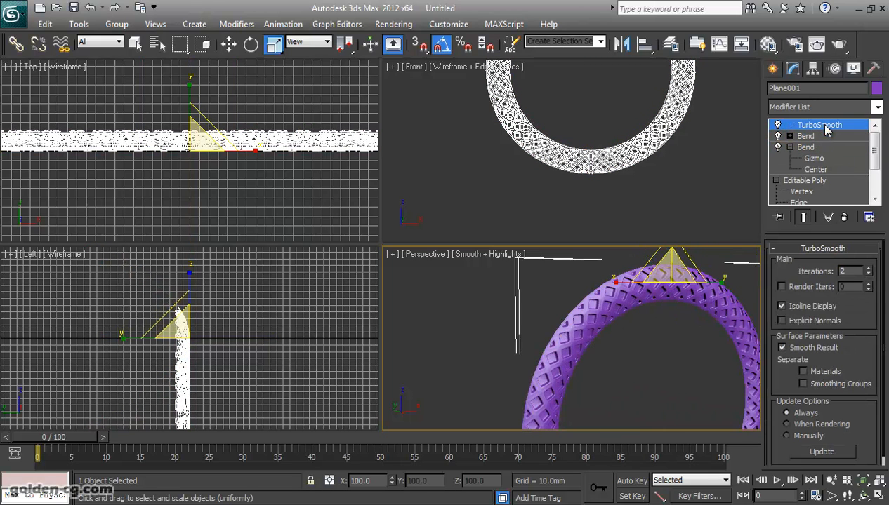
middle_click_drag(624, 356, 569, 242)
scroll(572, 301, "down", 2)
scroll(573, 318, "up", 2)
middle_click_drag(574, 319, 565, 413)
middle_click_drag(559, 356, 558, 398)
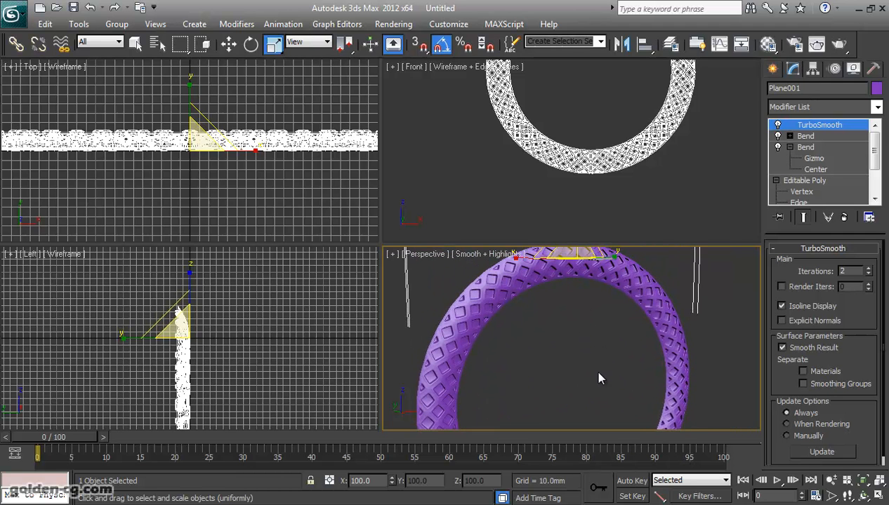
left_click(864, 496)
mouse_move(524, 307)
left_mouse_down()
mouse_move(516, 313)
mouse_move(541, 298)
mouse_move(528, 292)
mouse_move(517, 324)
mouse_move(500, 321)
mouse_move(543, 303)
mouse_move(530, 311)
left_mouse_up()
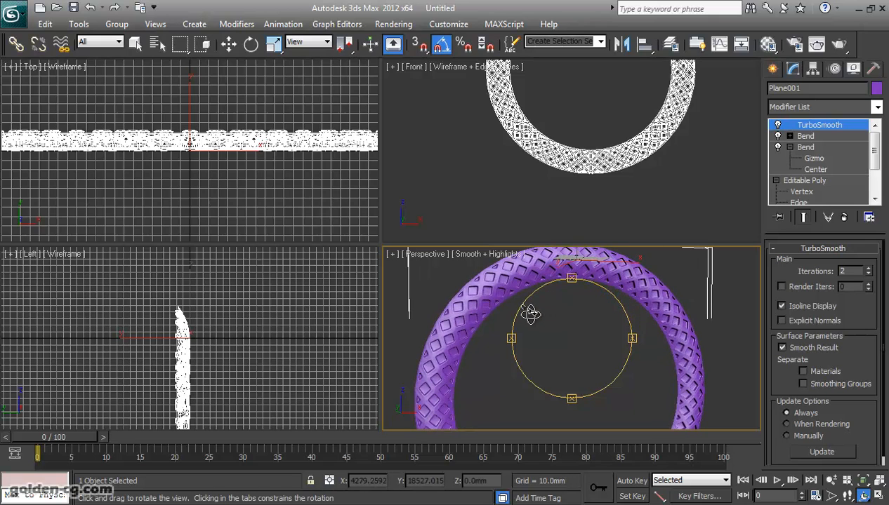
mouse_move(873, 155)
left_mouse_down()
mouse_move(874, 166)
mouse_move(873, 153)
left_mouse_up()
- Insert an Edit Poly modifier between the upper Bend and the TurboSmooth, and enter its vertex level
left_click(806, 136)
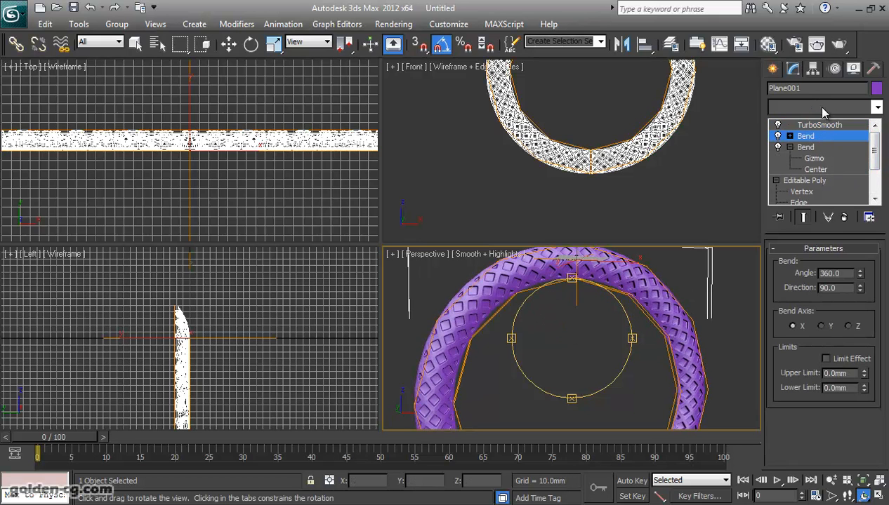
left_click(821, 107)
key("e")
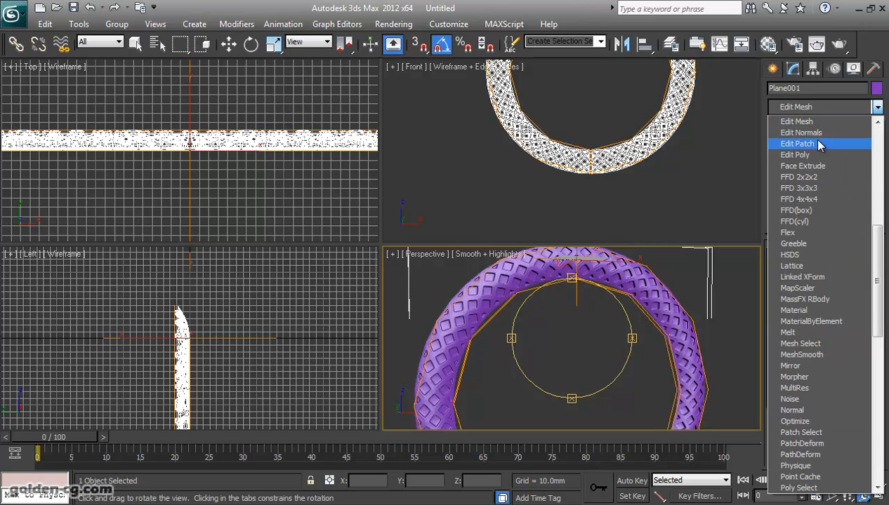
left_click(797, 154)
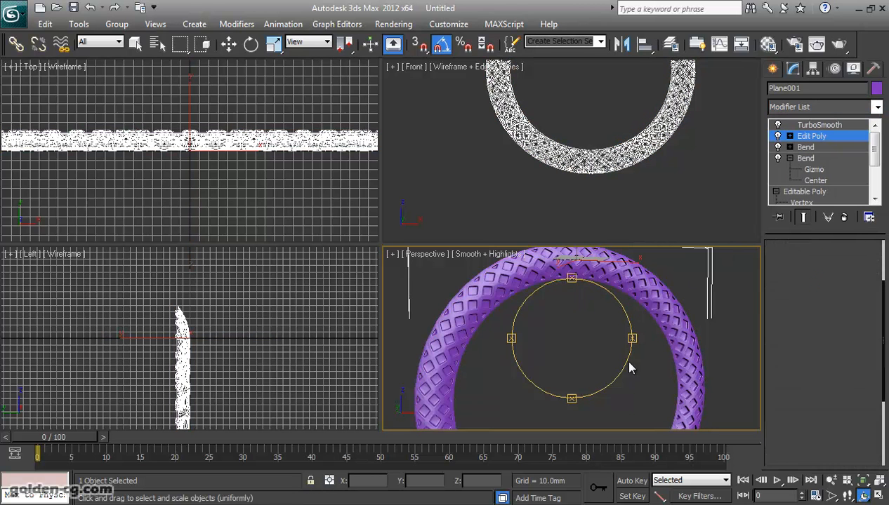
key("1")
left_click_drag(778, 278, 777, 248)
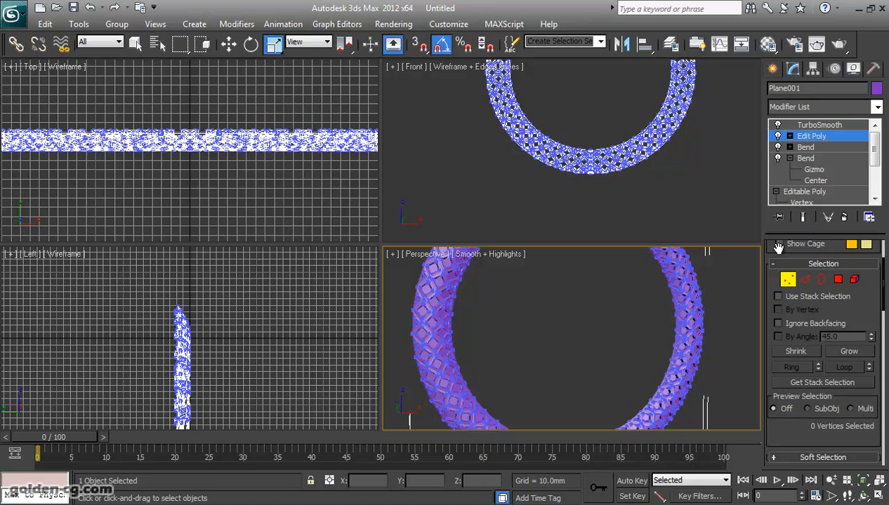
- Display edged faces in the Perspective view and select six vertices at the inner edge of the ring's seam
middle_click_drag(622, 368, 613, 287)
scroll(618, 334, "up", 3)
scroll(613, 288, "up", 3)
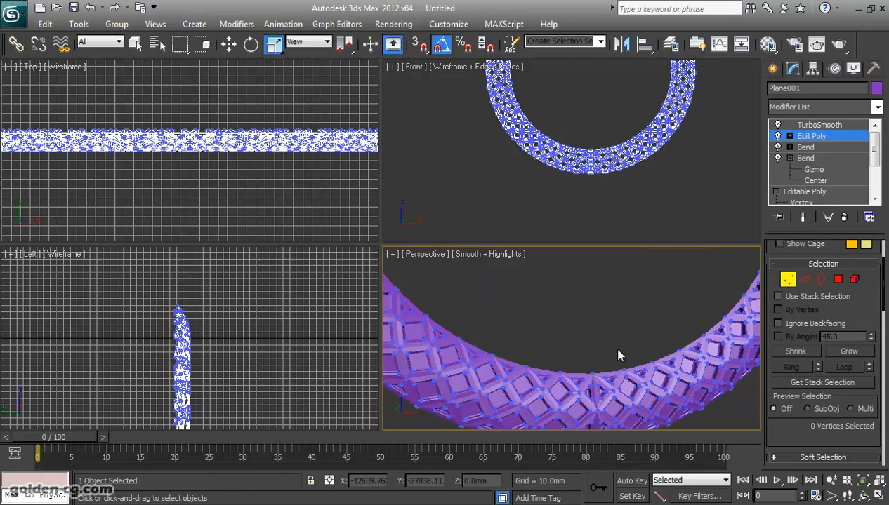
middle_click_drag(618, 352, 595, 291)
scroll(595, 295, "up", 3)
middle_click_drag(595, 327, 629, 379)
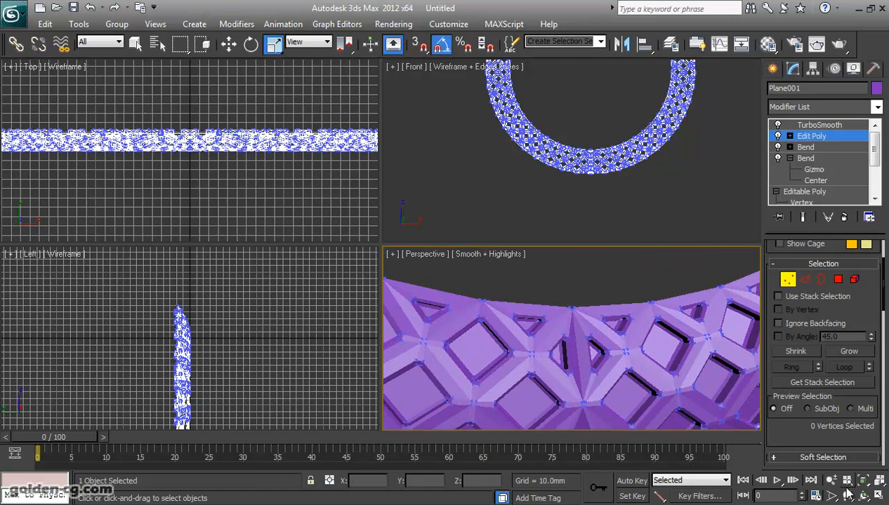
left_click(862, 496)
left_click_drag(602, 351, 581, 349)
key("F4")
scroll(571, 341, "up", 3)
middle_click_drag(569, 318, 574, 435)
right_click(591, 288)
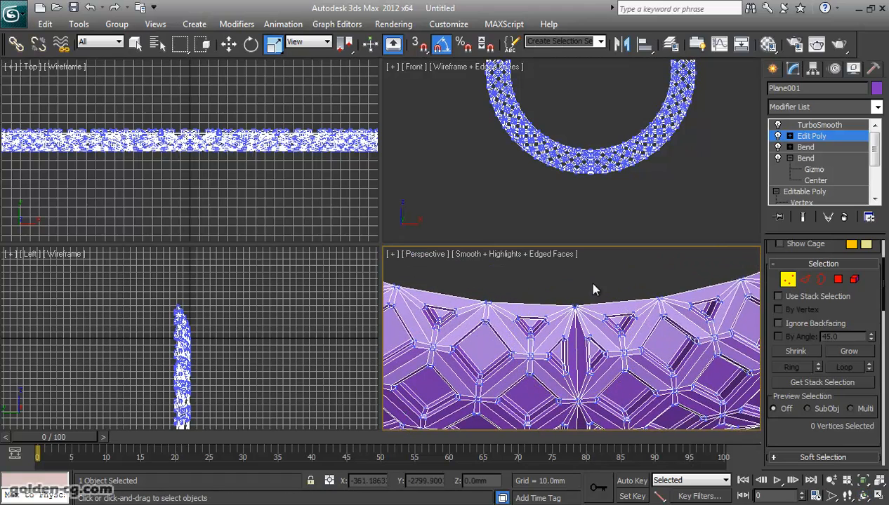
left_click(862, 481)
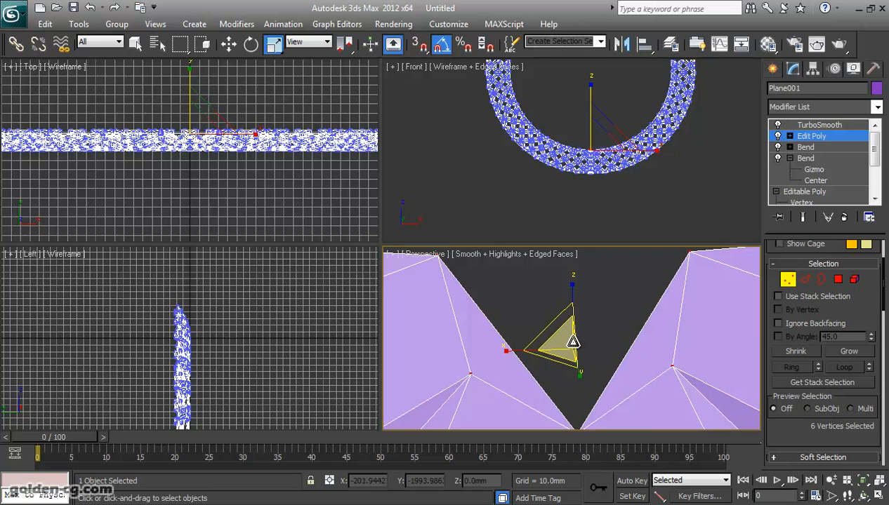
scroll(573, 342, "down", 4)
scroll(573, 341, "down", 1)
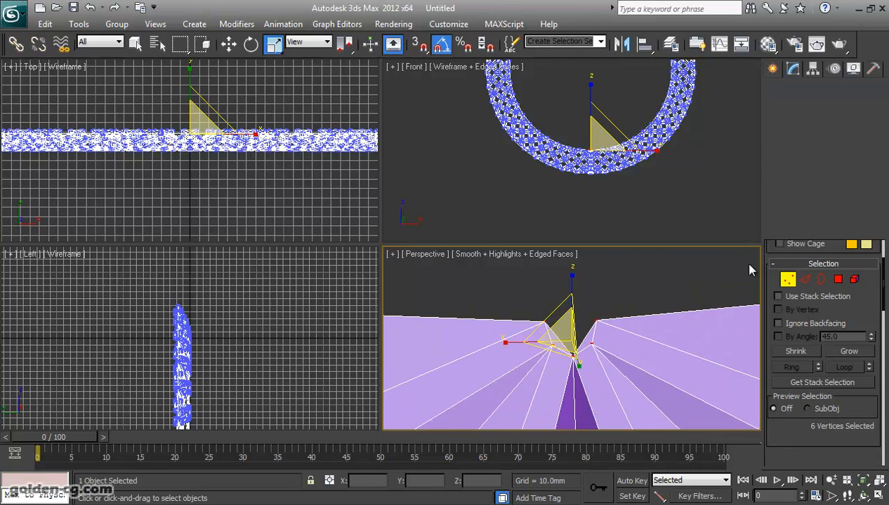
- Delete the two small polygons beside the notch at the inner edge of the ring's seam
left_click_drag(864, 319, 868, 387)
left_click(838, 316)
left_click(588, 340)
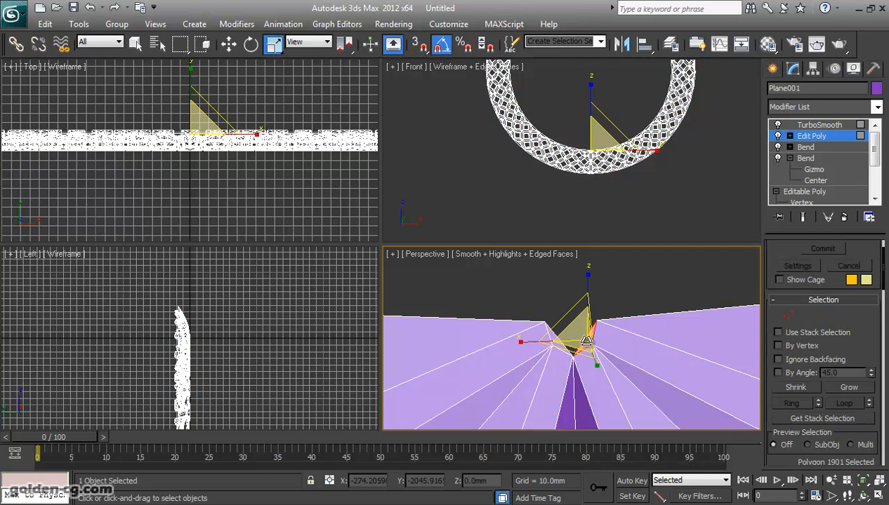
left_click(556, 341, "ctrl")
key("F8")
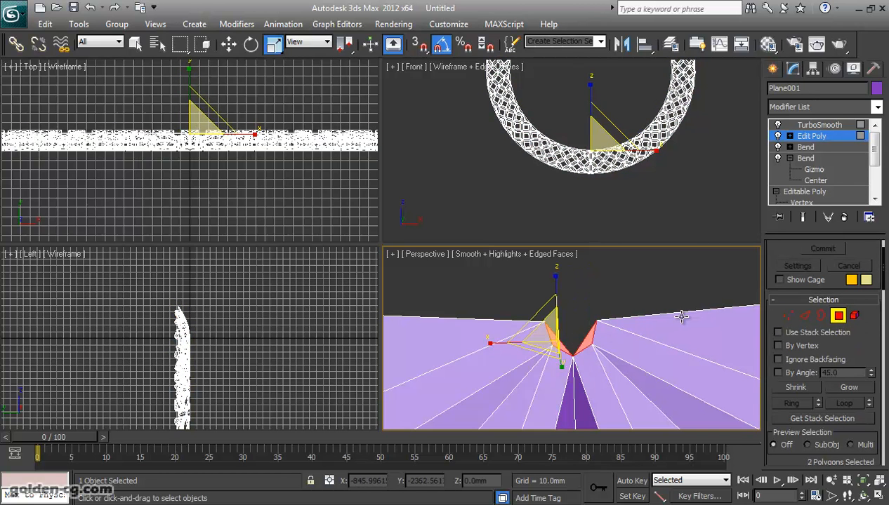
key("Delete")
- Weld the facing vertex pairs at the seam's inner edge together, using a weld threshold of 8.96508 mm
left_click(788, 317)
left_click(574, 362)
scroll(830, 365, "down", 5)
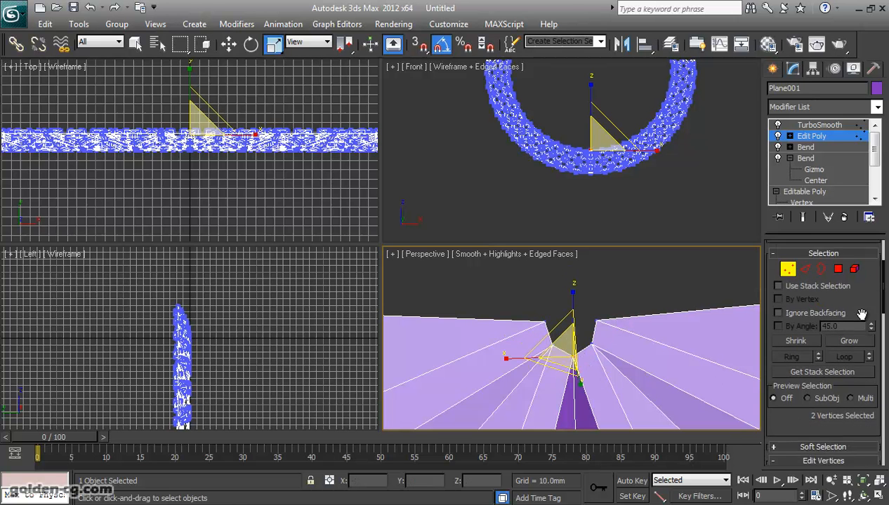
left_click(870, 328)
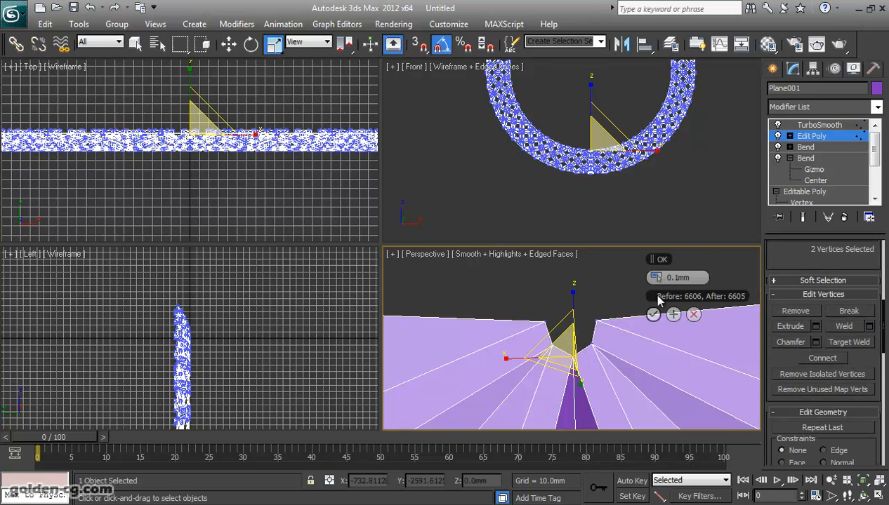
left_click_drag(656, 277, 669, 278)
left_click(592, 344)
left_click(552, 347, "ctrl")
left_click(675, 316)
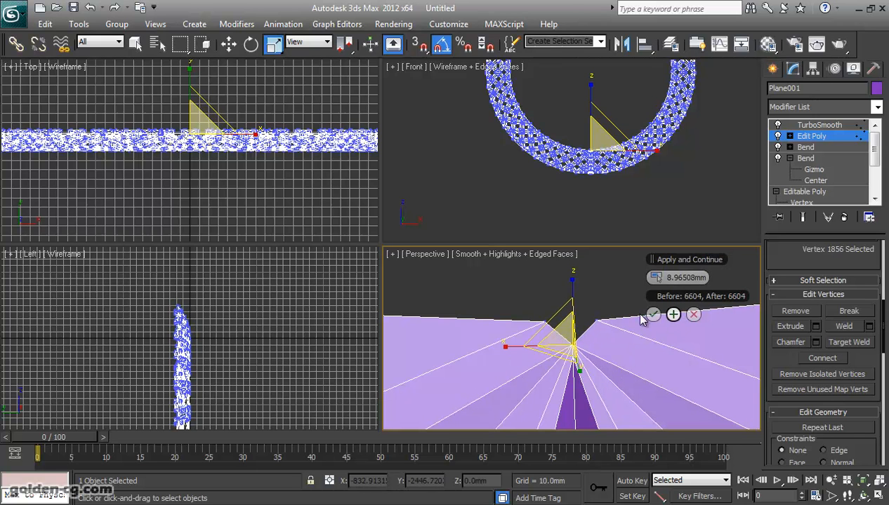
left_click(523, 337, "ctrl")
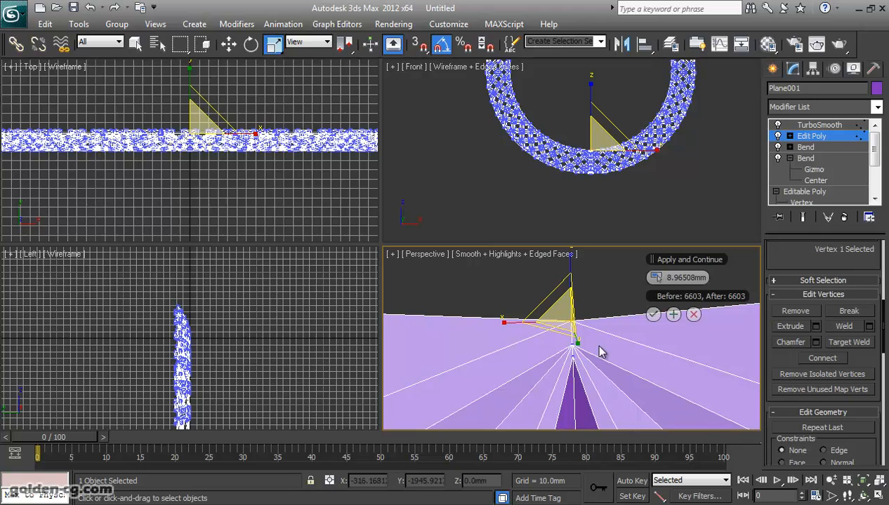
- Delete the two polygons that form the small hexagon in the middle of the ring's seam
scroll(600, 349, "down", 7)
middle_click_drag(600, 351, 589, 301)
scroll(589, 301, "up", 2)
scroll(595, 361, "up", 4)
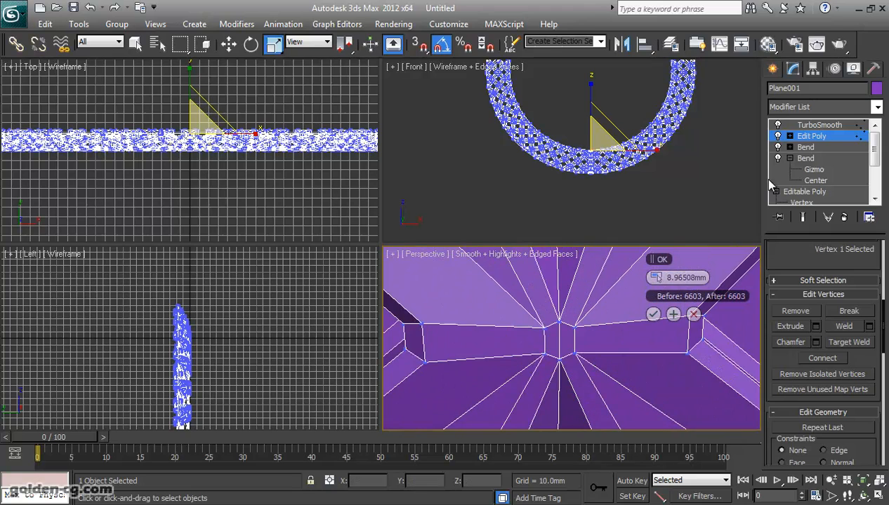
left_click(789, 137)
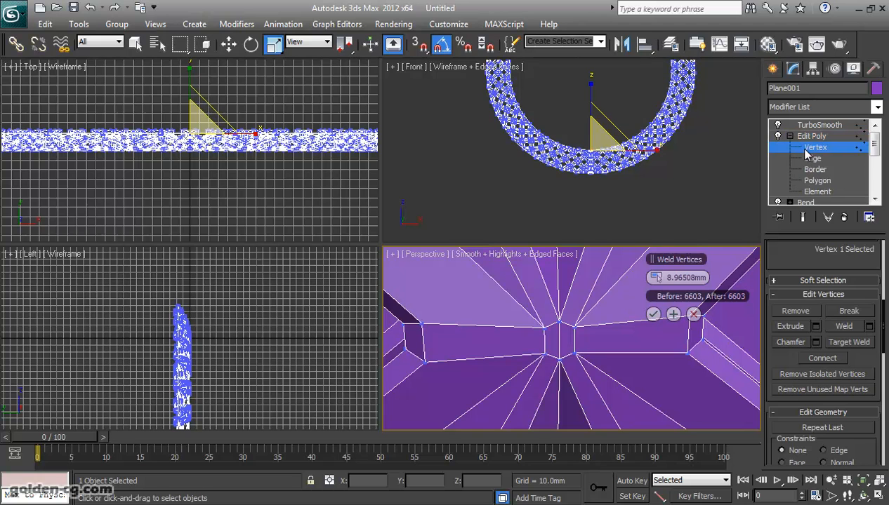
left_click(818, 181)
left_click(559, 338)
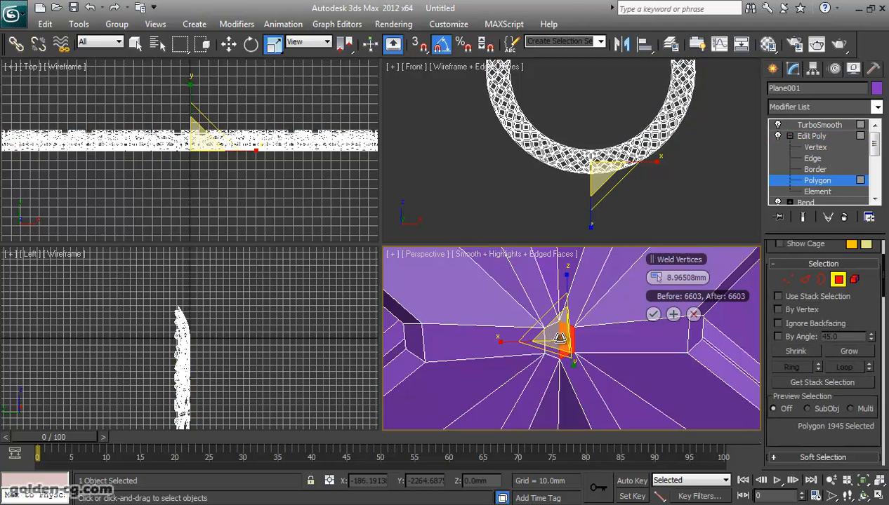
left_click(558, 342)
key("Delete")
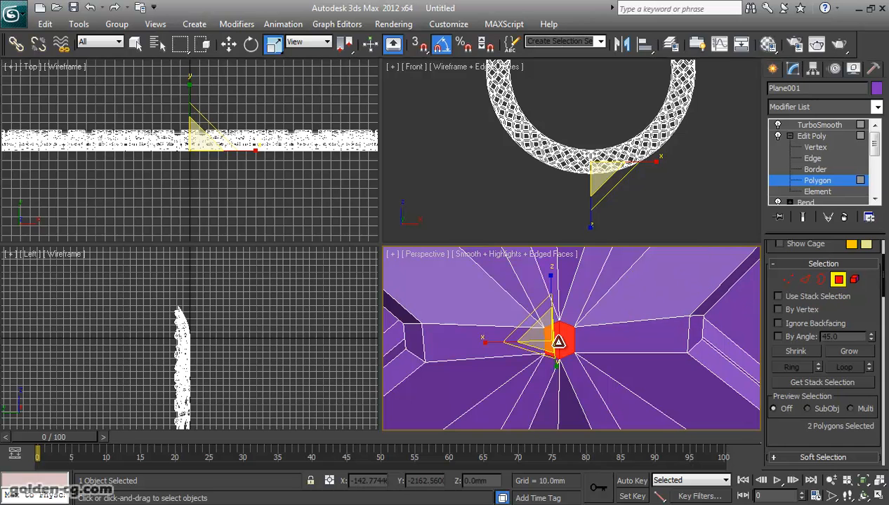
- Weld the vertex pairs around the hexagonal hole in the middle of the seam with the 8.96508 mm threshold
left_click(789, 280)
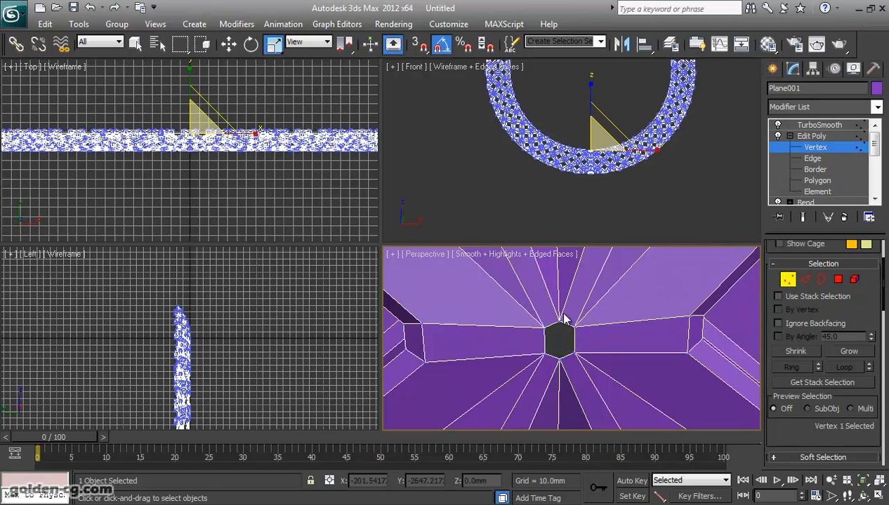
scroll(821, 393, "down", 5)
left_click(869, 391)
left_click(673, 314)
left_click_drag(538, 346, 529, 322)
left_click(489, 304)
left_click(136, 44)
left_click(666, 316)
left_click_drag(583, 342, 527, 358)
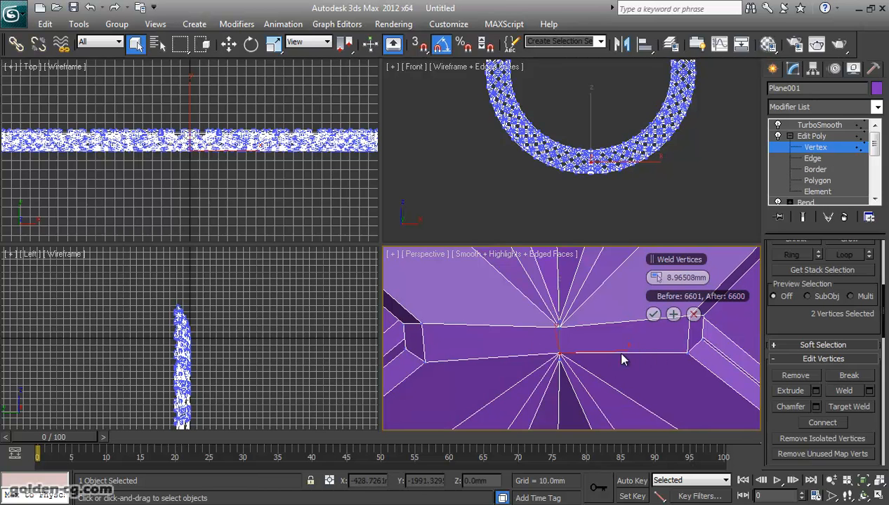
left_click(672, 314)
- Delete the two small polygons at the outer edge of the ring's seam
scroll(589, 384, "down", 4)
scroll(597, 394, "down", 2)
scroll(609, 402, "up", 2)
left_click(863, 496)
left_click_drag(600, 386, 589, 310)
left_click(817, 181)
key("q")
left_click(558, 292)
left_click(514, 286, "ctrl")
key("Delete")
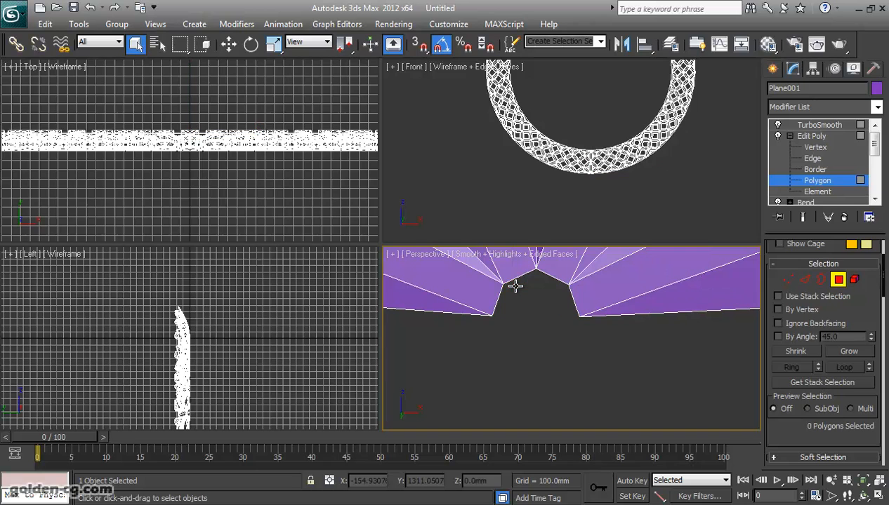
- Weld the three facing vertex pairs at the seam's outer edge, keeping the 8.96508 mm threshold
key("1")
left_click(538, 270)
mouse_move(801, 431)
left_mouse_down()
mouse_move(802, 418)
mouse_move(800, 433)
left_mouse_up()
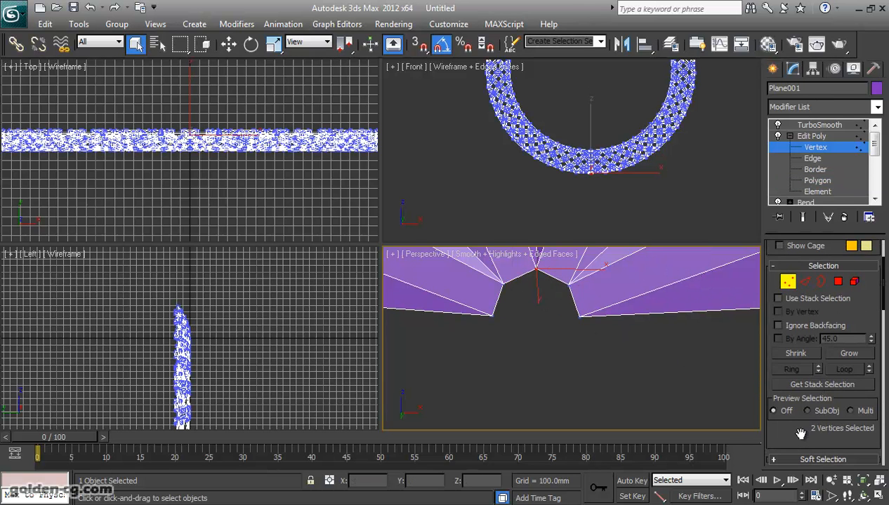
scroll(798, 435, "down", 3)
left_click(868, 386)
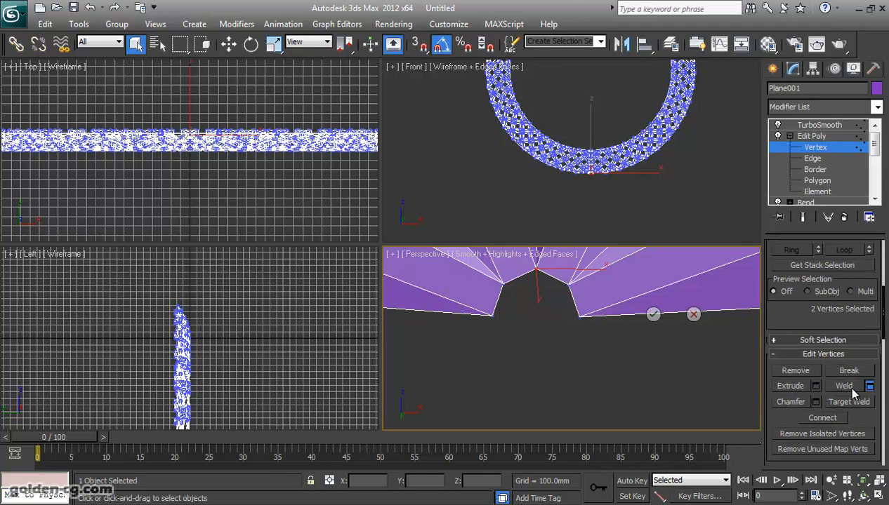
left_click_drag(584, 278, 480, 297)
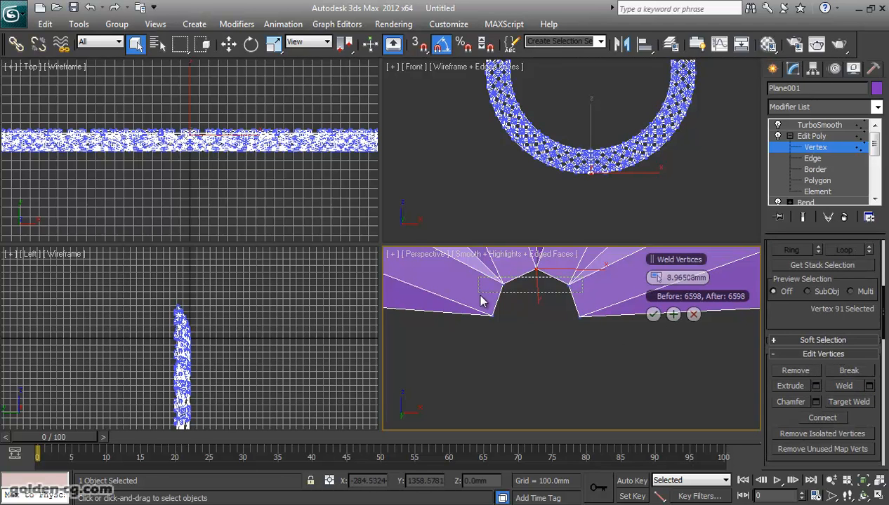
left_click(672, 314)
left_click_drag(606, 307, 472, 331)
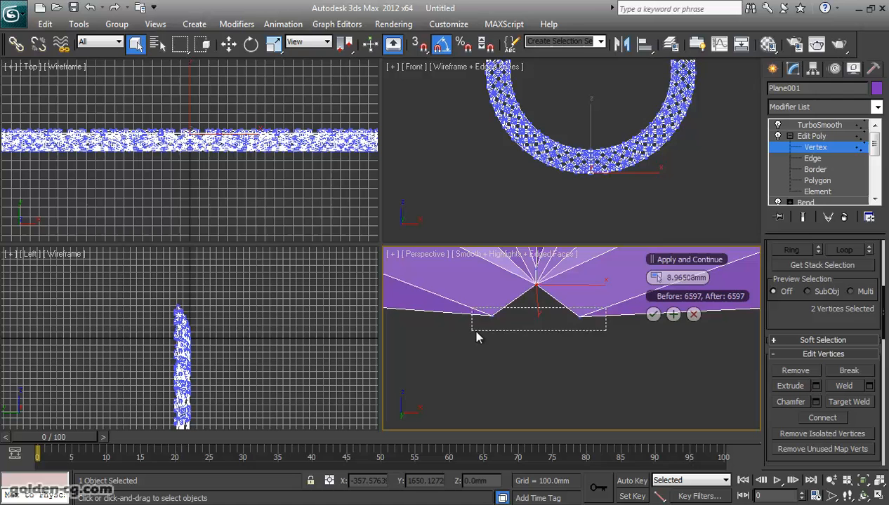
left_click(653, 314)
- Return to the TurboSmooth level, turn off edged faces in the Perspective view and examine the whole ring
scroll(570, 347, "down", 5)
middle_click_drag(583, 356, 583, 392)
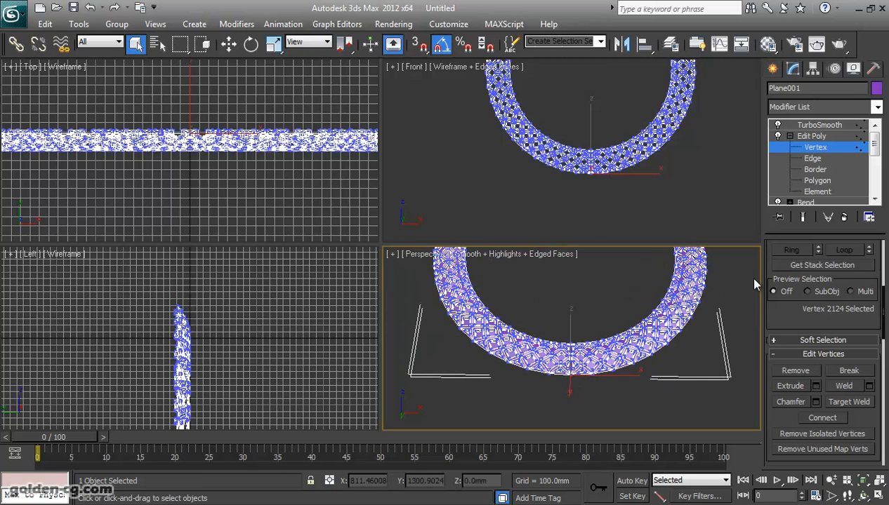
left_click(811, 135)
left_click(819, 125)
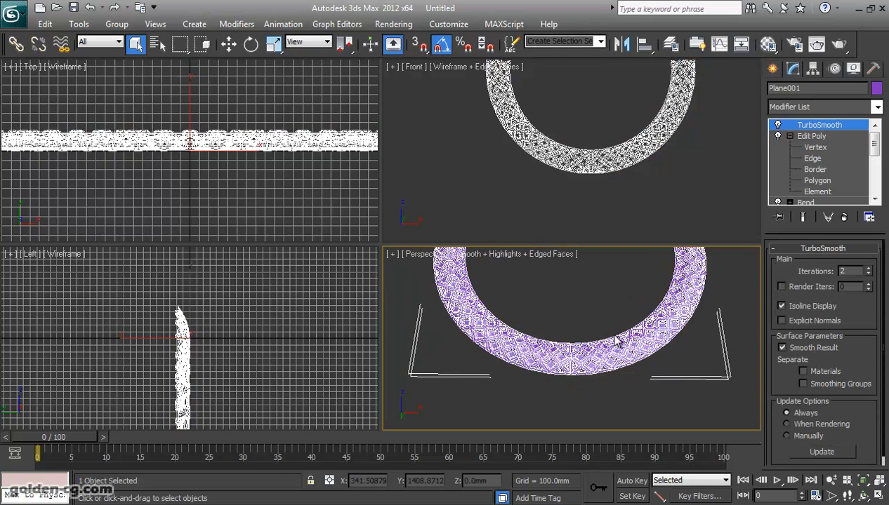
middle_click_drag(608, 330, 611, 354)
key("F4")
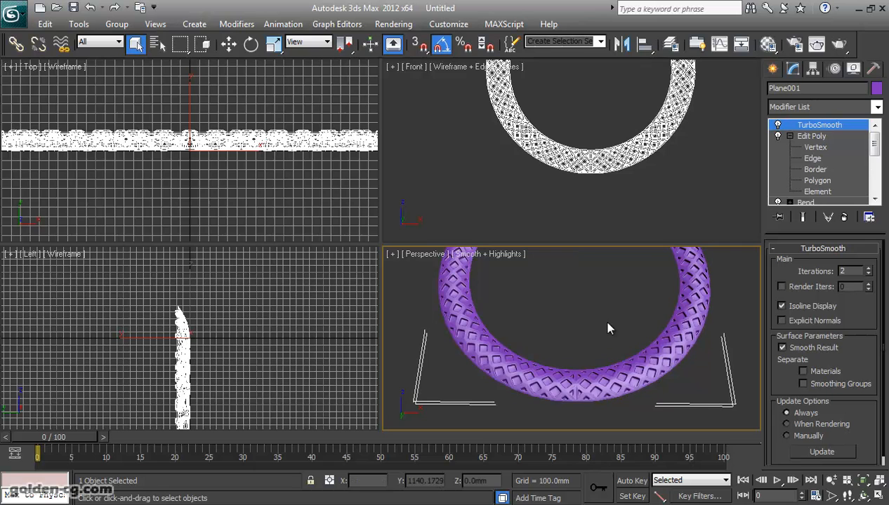
left_click(862, 497)
left_click_drag(596, 363, 583, 340)
key("z")
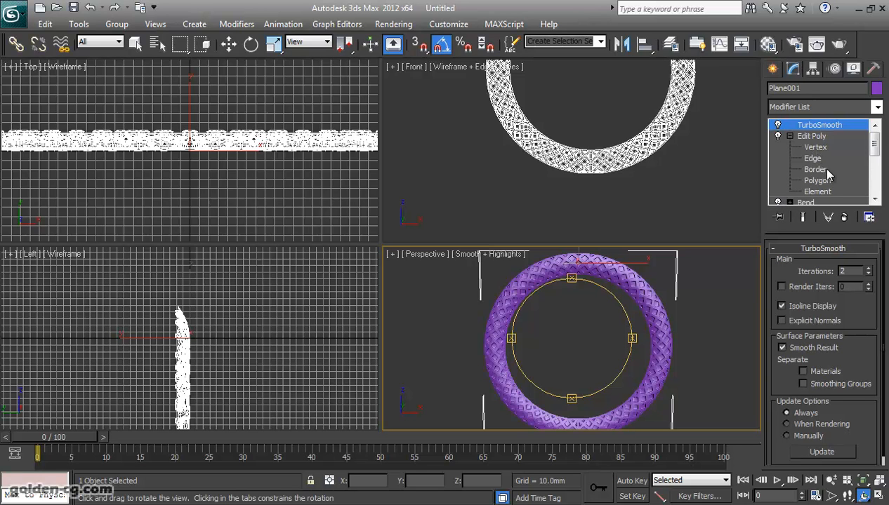
- Enter the Edit Poly modifier's border level and select only the open border along the ring's inner edge
left_click(827, 169)
right_click(573, 281)
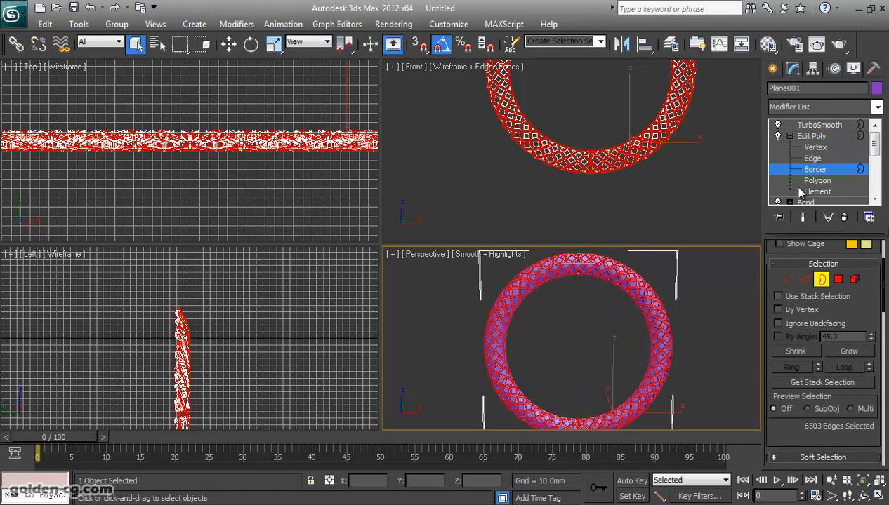
scroll(597, 306, "up", 4)
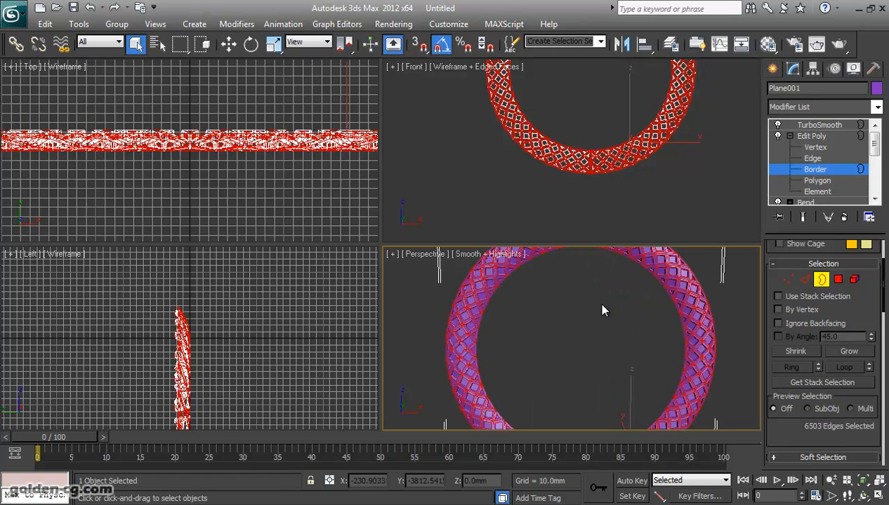
left_click(574, 327)
left_click(863, 497)
mouse_move(587, 354)
left_mouse_down()
mouse_move(573, 311)
mouse_move(578, 355)
left_mouse_up()
left_click_drag(570, 379, 570, 343)
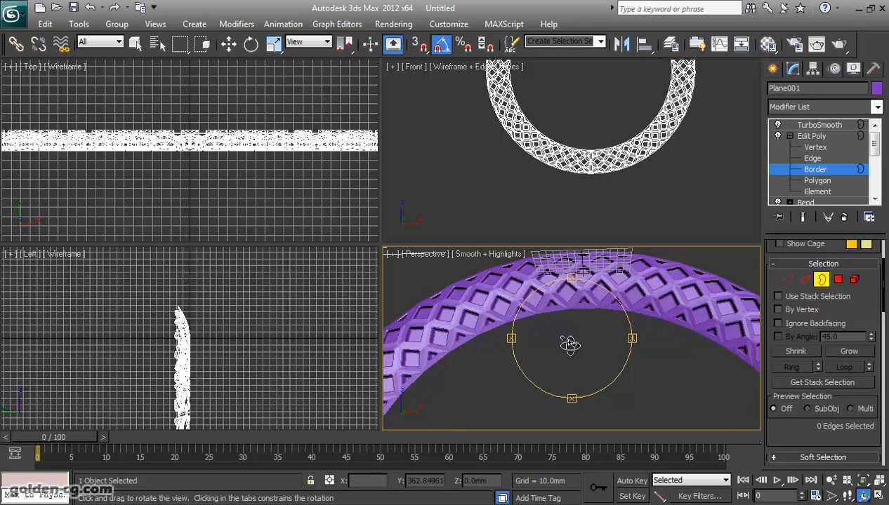
right_click(561, 312)
left_click(558, 309)
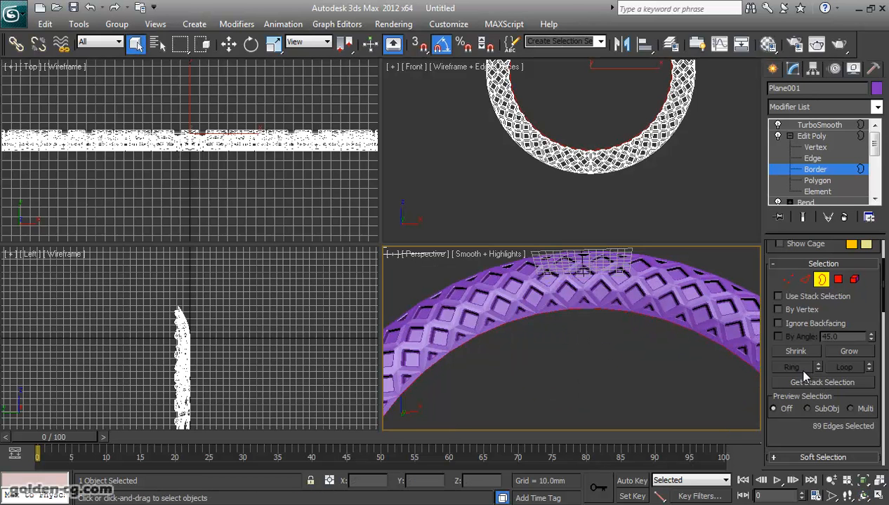
- Create a separate shape named Shape001 of type Linear from the selected inner border
scroll(779, 394, "down", 5)
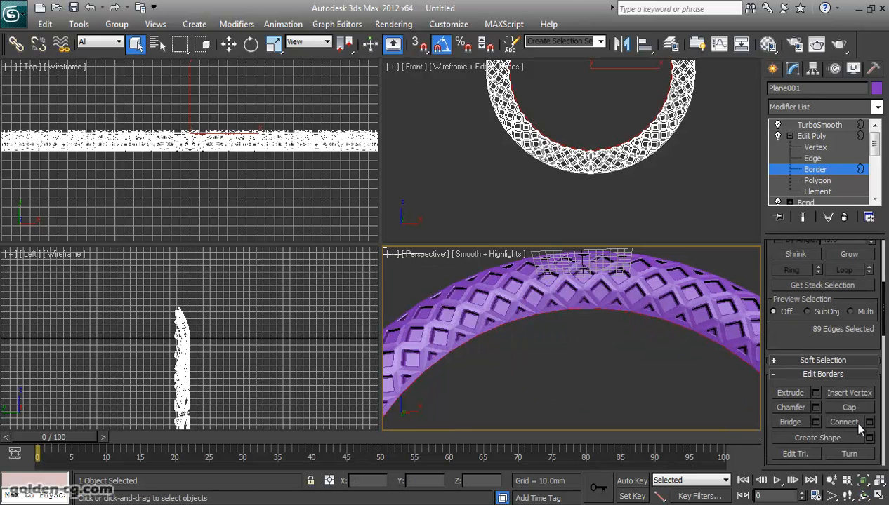
scroll(860, 428, "down", 2)
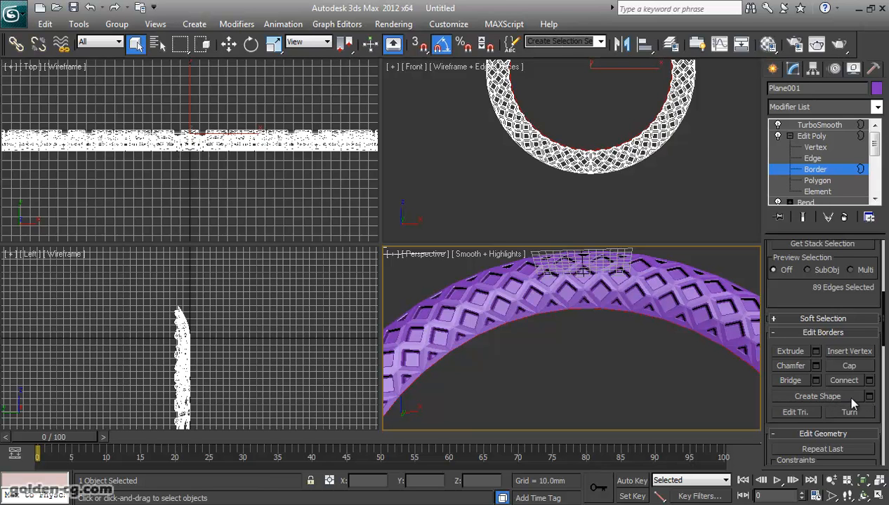
left_click(869, 396)
left_click(469, 260)
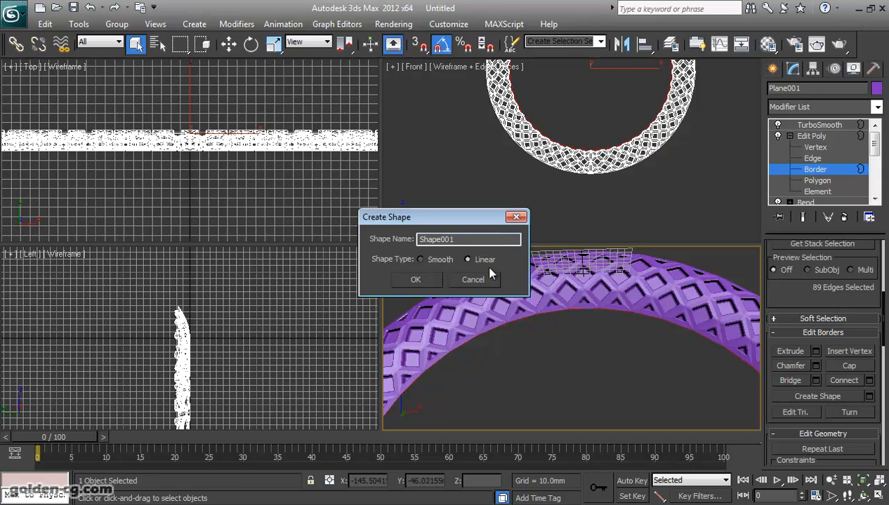
left_click(423, 278)
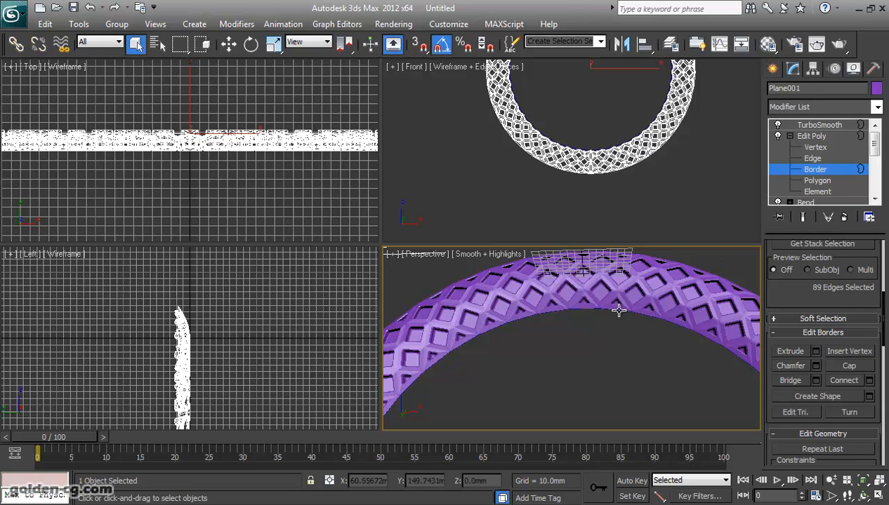
- Extrude the inner border slightly toward the ring's centre by scaling a copy of it, and return to the TurboSmooth level
middle_click_drag(567, 125, 571, 198)
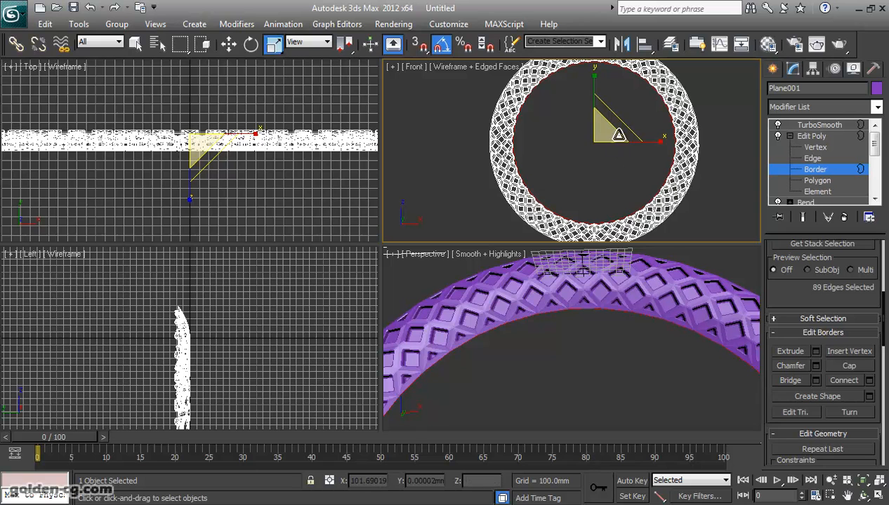
left_click_drag(619, 125, 616, 129, "shift")
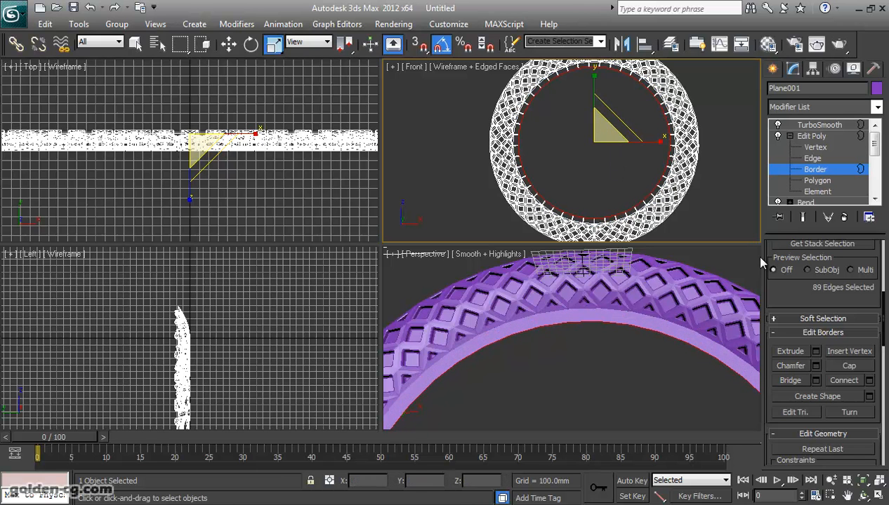
left_click(812, 136)
left_click(814, 125)
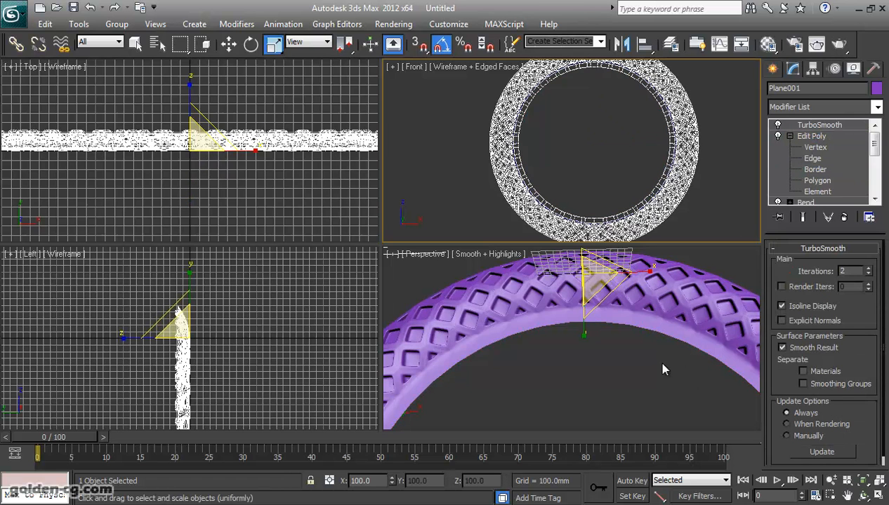
- Examine the smoothed inner rim in the Perspective view and activate the Move tool
left_click(640, 363)
scroll(640, 363, "down", 4)
scroll(640, 363, "up", 5)
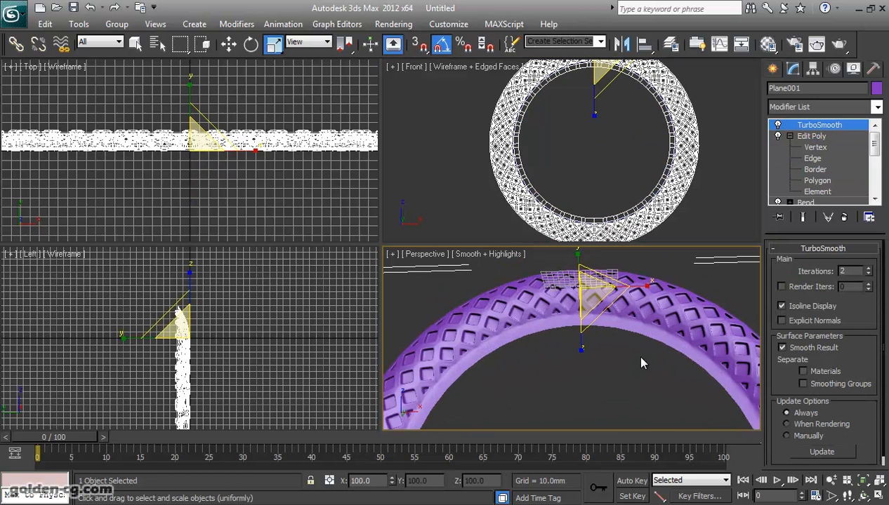
right_click(572, 330)
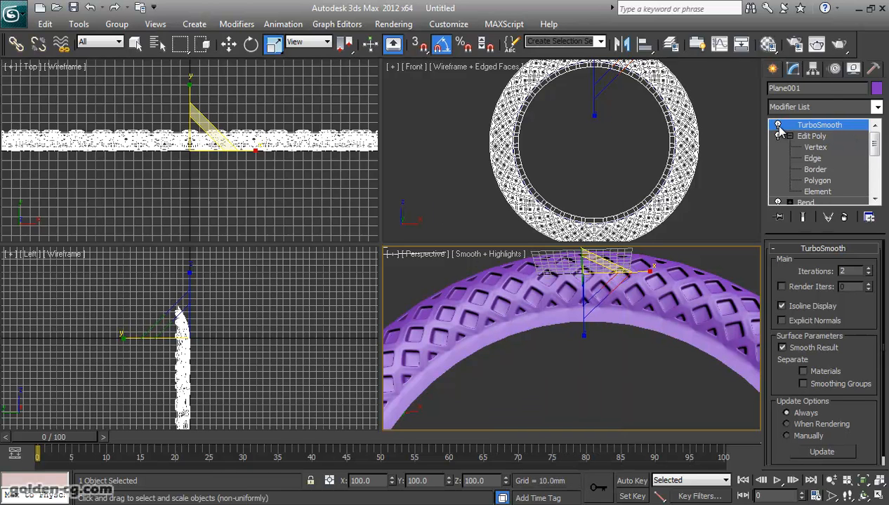
key("w")
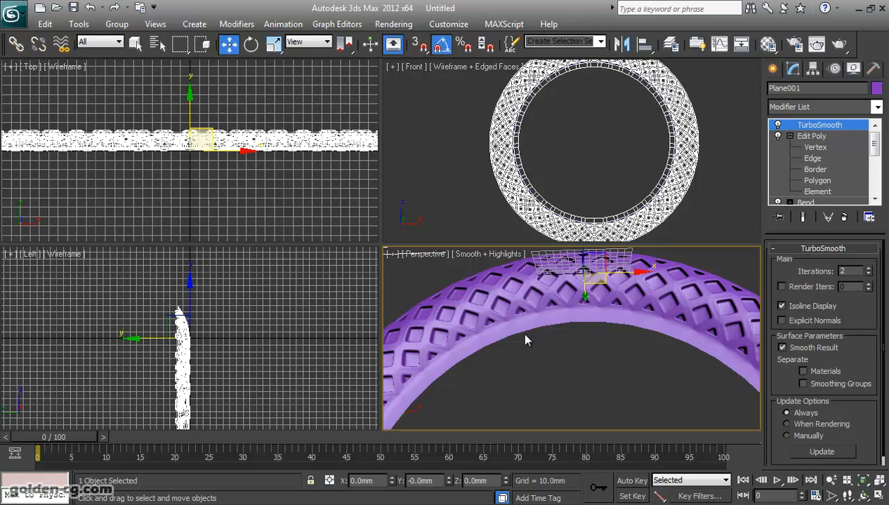
- Limit the selection filter to Shapes, then select the inner border shape and isolate it
left_click(112, 41)
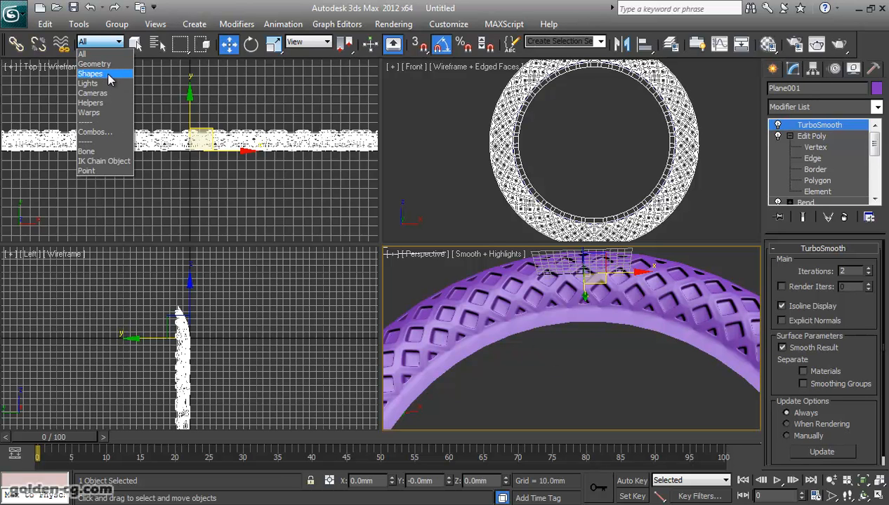
left_click(109, 74)
left_click_drag(507, 298, 508, 300)
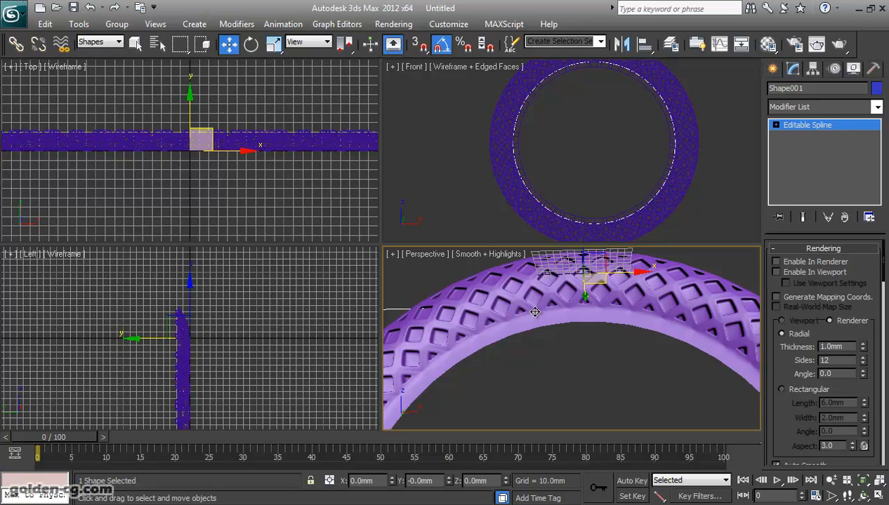
right_click(535, 315)
left_click(569, 209)
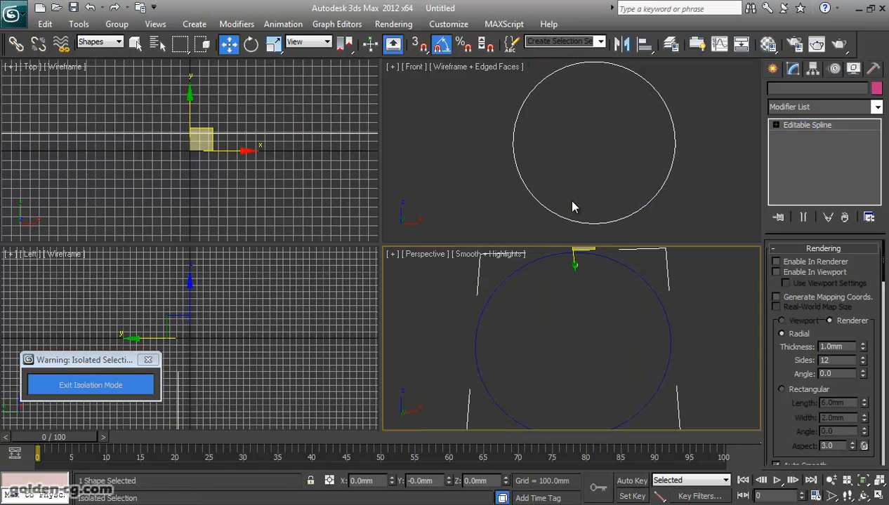
- Examine the vertices along the isolated border spline at vertex level in the Front view
right_click(562, 163)
scroll(552, 190, "up", 4)
key("alt+w")
middle_click_drag(555, 175, 594, 246)
left_click(793, 138)
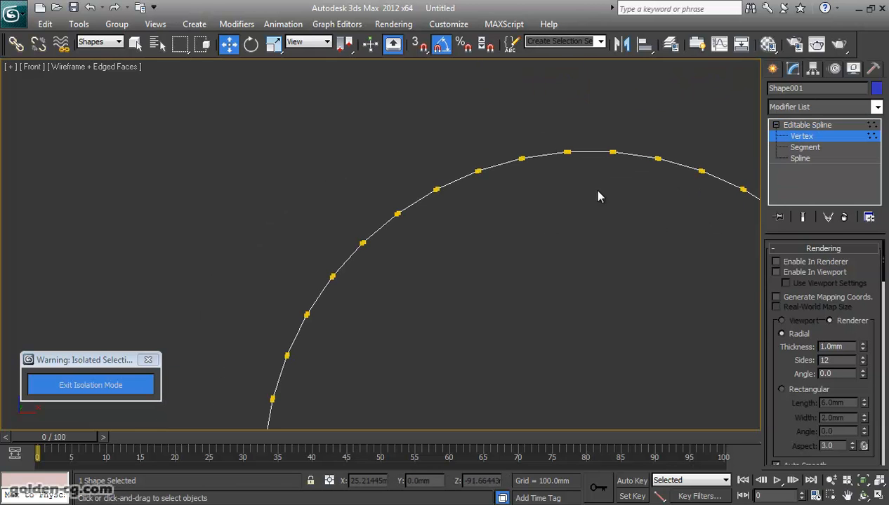
left_click_drag(530, 190, 472, 144)
scroll(554, 219, "up", 3)
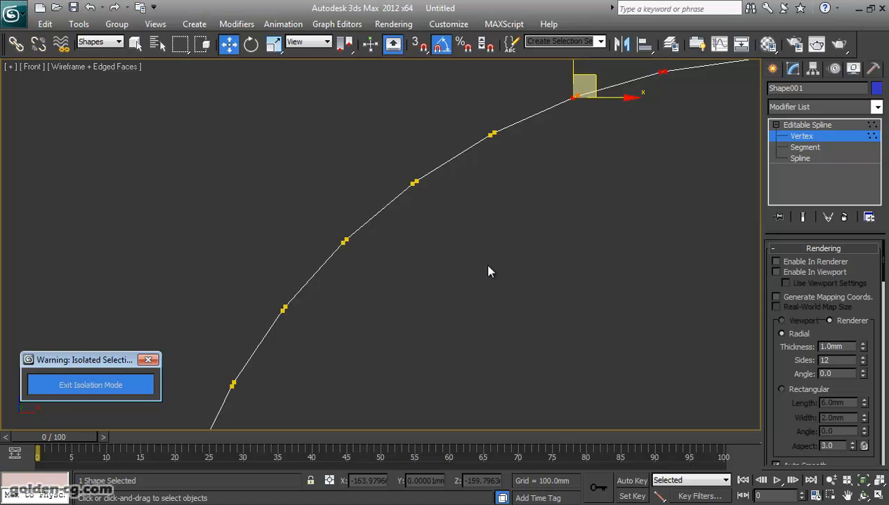
scroll(489, 271, "down", 5)
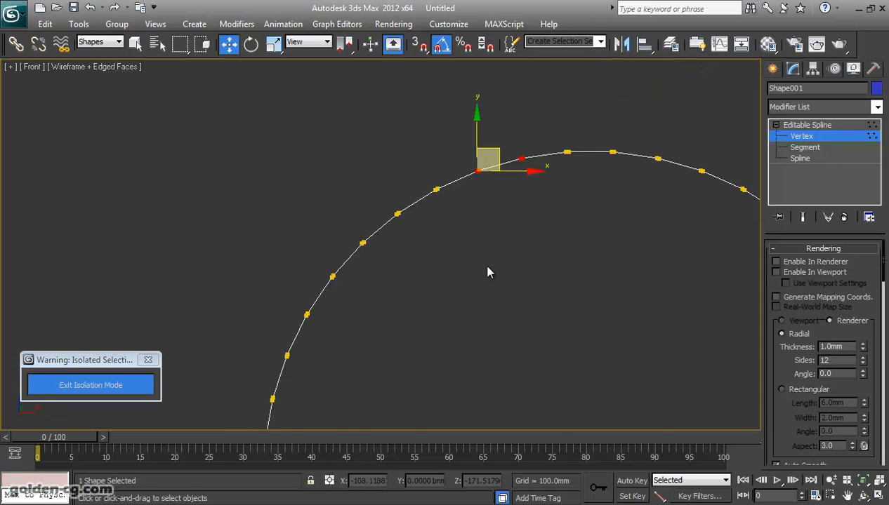
- Draw a circle spline in the Front view from the border shape's centre, about the same size as that shape
left_click(773, 69)
left_click(794, 92)
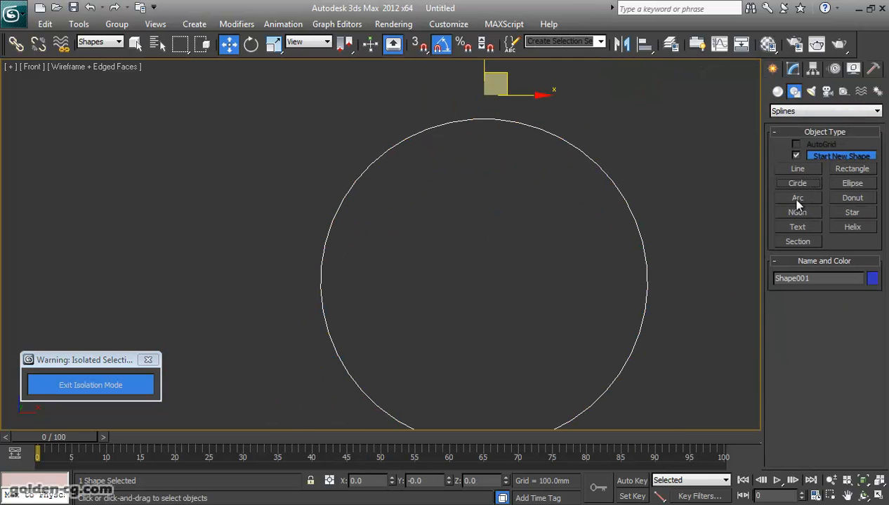
left_click(798, 183)
left_click_drag(485, 268, 567, 402)
middle_click_drag(446, 284, 442, 266)
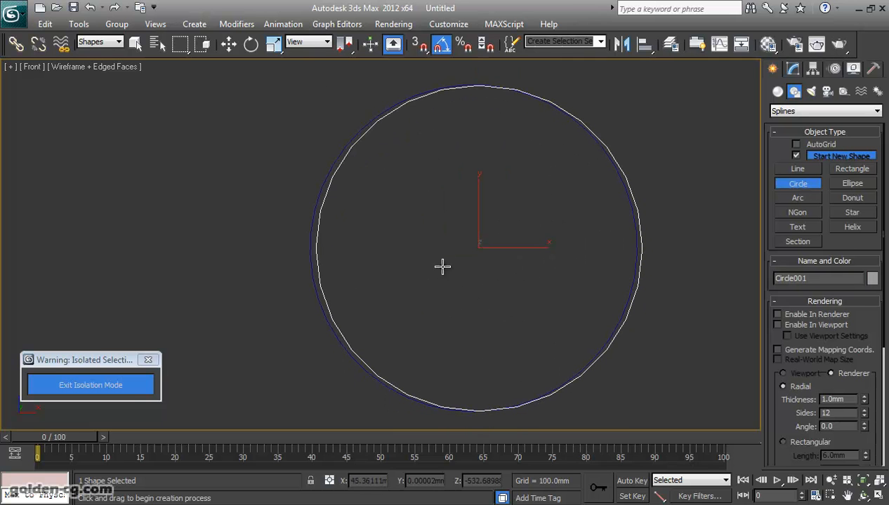
- Align the circle to Shape001 in X, Y and Z position, centre to centre
left_click(642, 45)
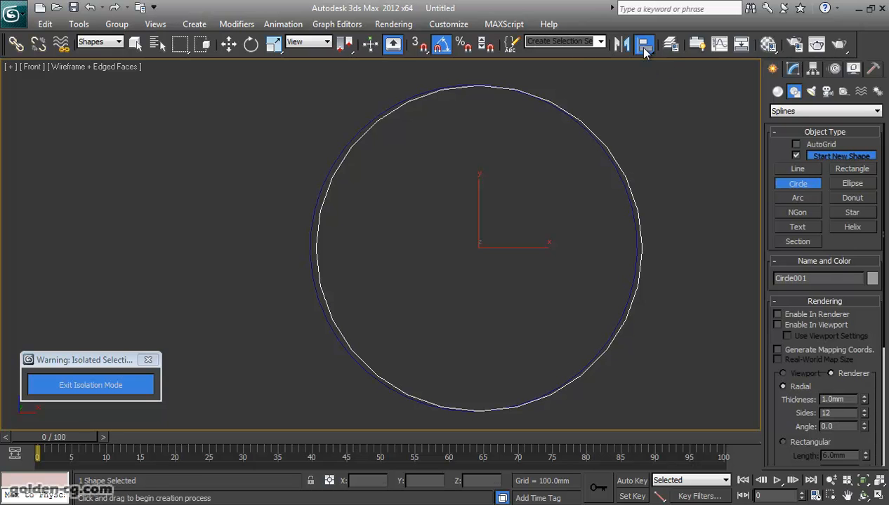
left_click(368, 124)
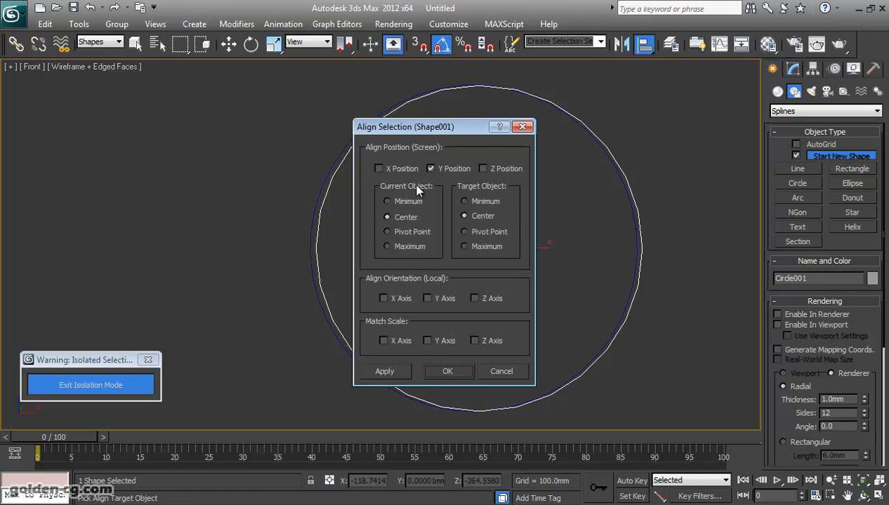
left_click(404, 169)
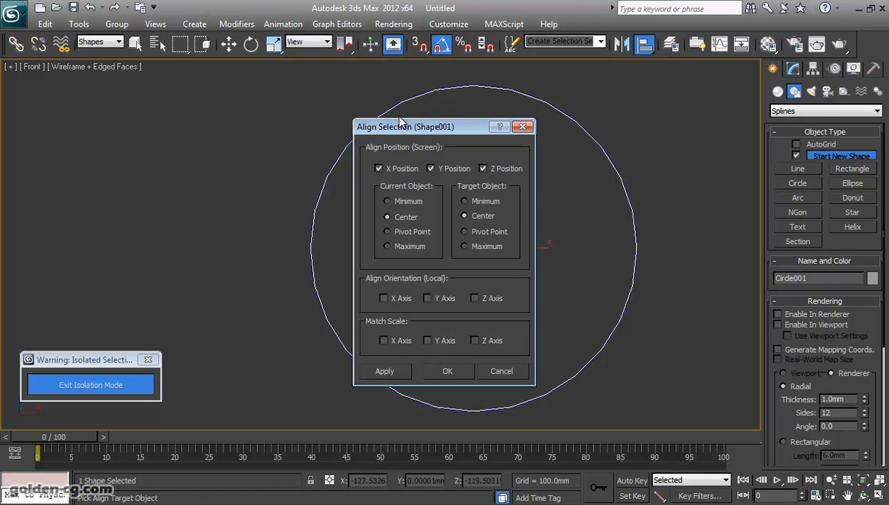
left_click(447, 371)
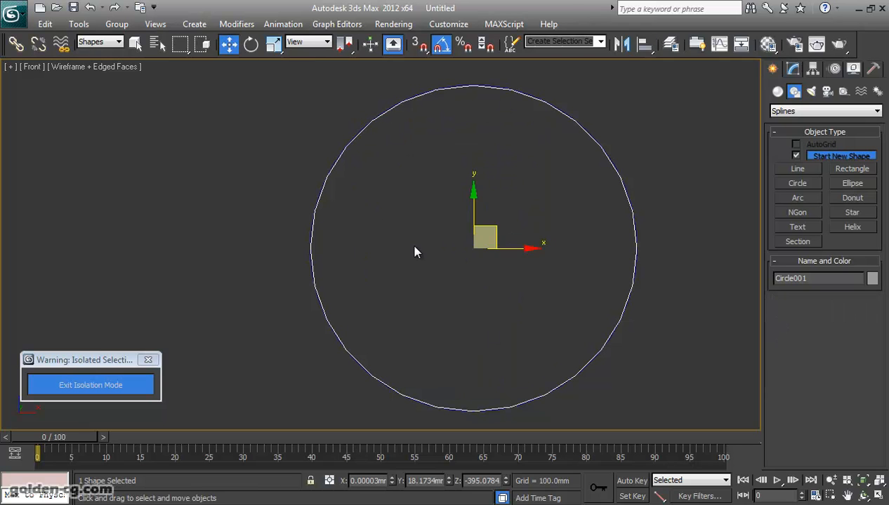
- Delete the original border shape Shape001, keeping the aligned circle, and exit isolation mode
left_click(643, 43)
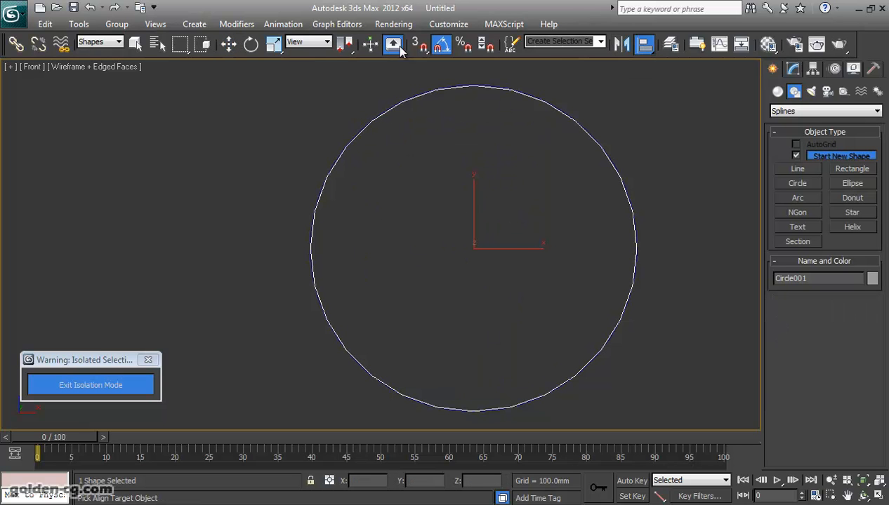
key("q")
left_click(305, 163)
scroll(305, 162, "up", 5)
middle_click_drag(305, 159, 426, 281)
scroll(411, 196, "up", 2)
left_click(416, 191)
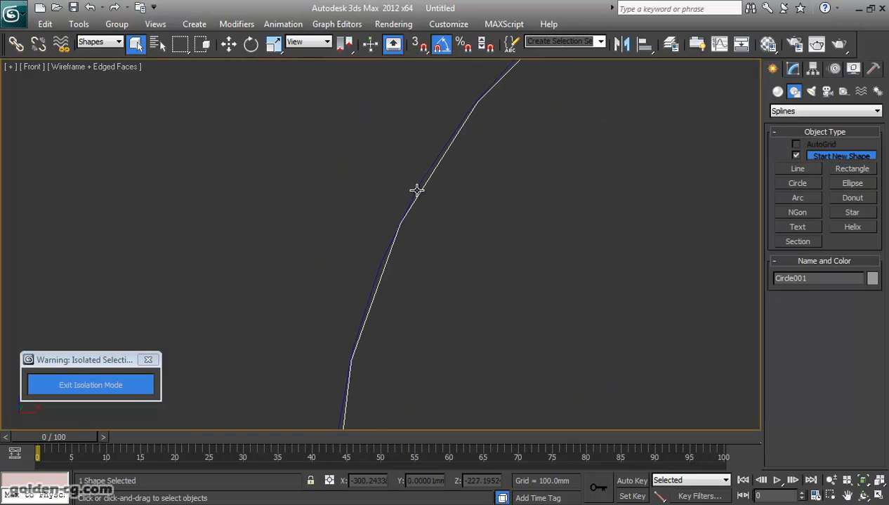
left_click(416, 186)
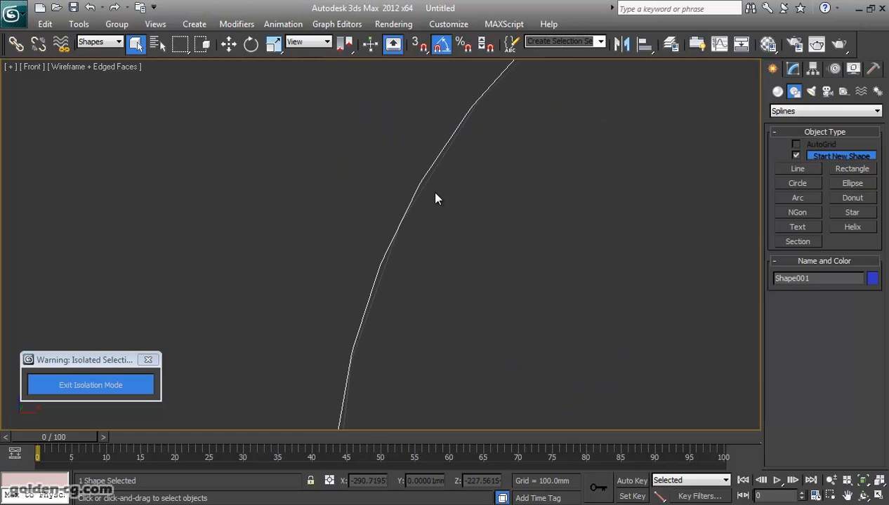
key("Delete")
scroll(416, 282, "down", 5)
scroll(449, 254, "up", 6)
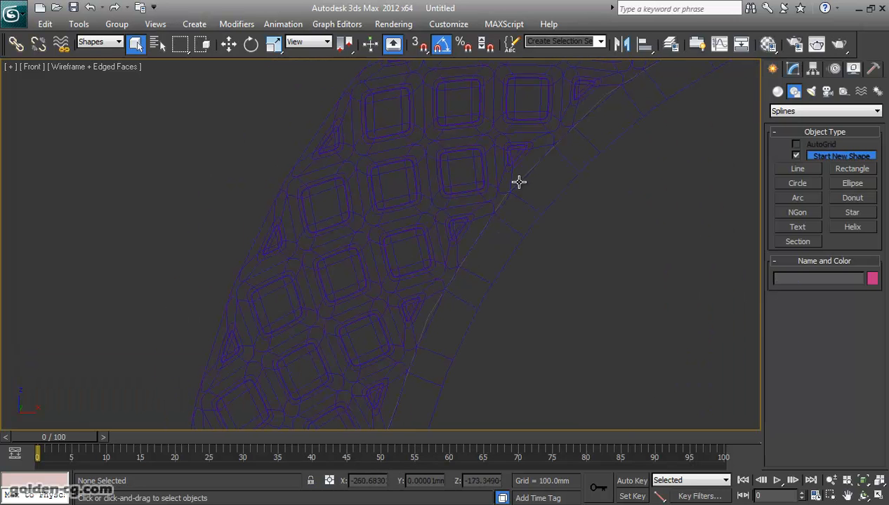
- Make Circle001 display as solid geometry in both the renderer and the viewport
left_click(517, 181)
left_click(793, 69)
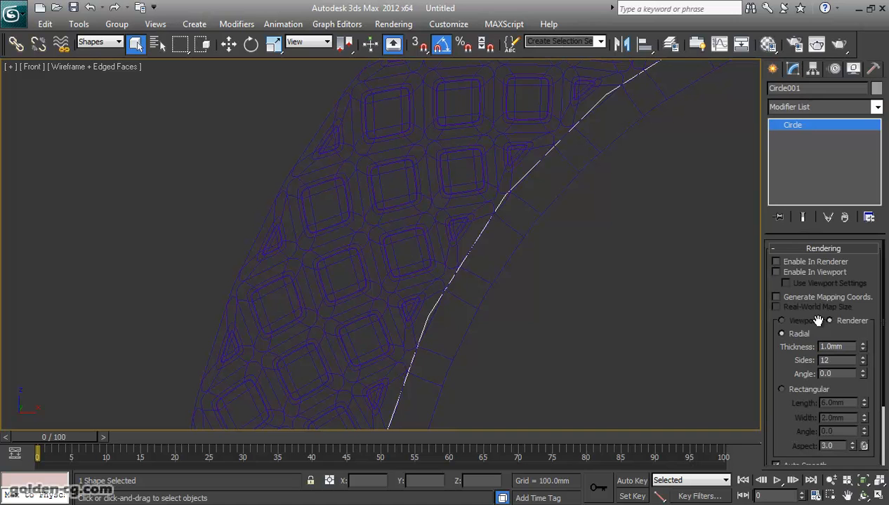
left_click(810, 273)
scroll(649, 324, "down", 2)
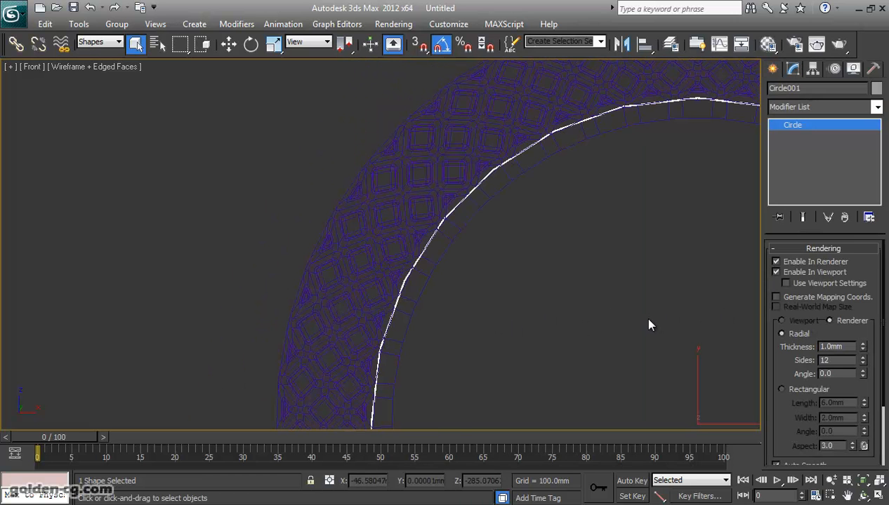
- Set the circle's radial rendering thickness to 12 mm
key("alt+w")
scroll(637, 348, "up", 4)
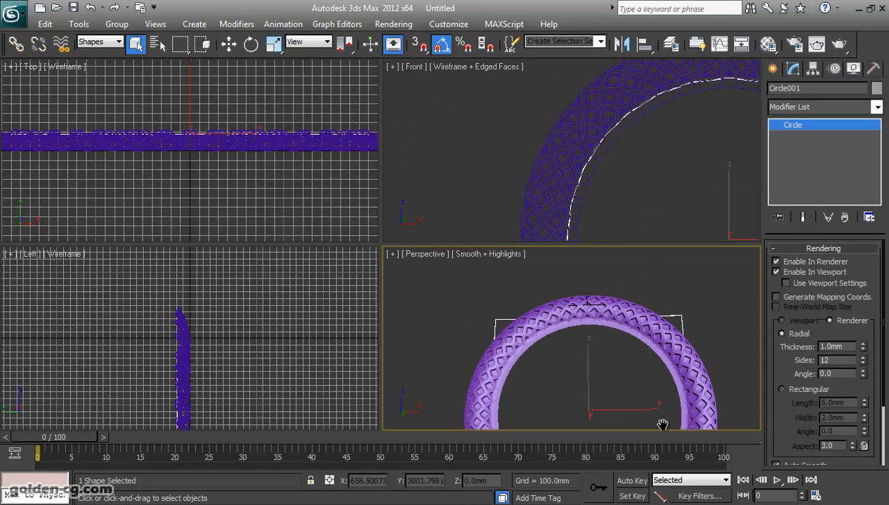
scroll(605, 384, "up", 2)
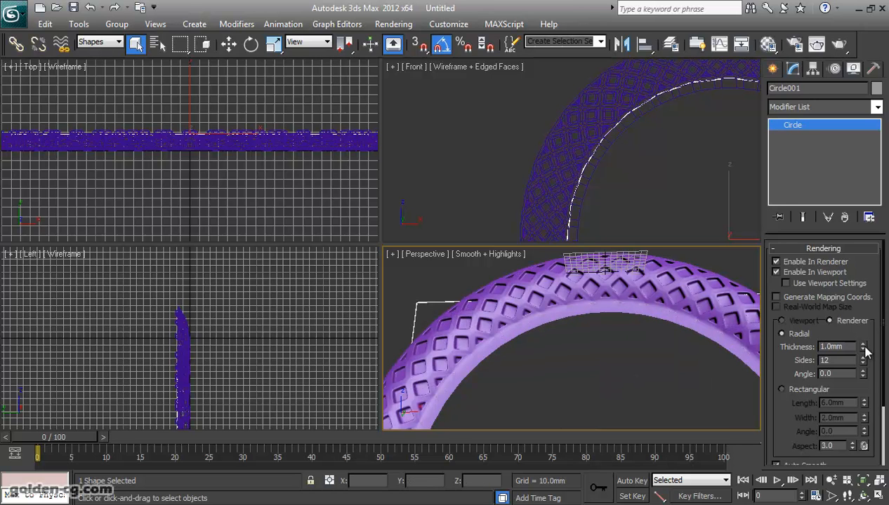
left_click_drag(864, 343, 887, 113)
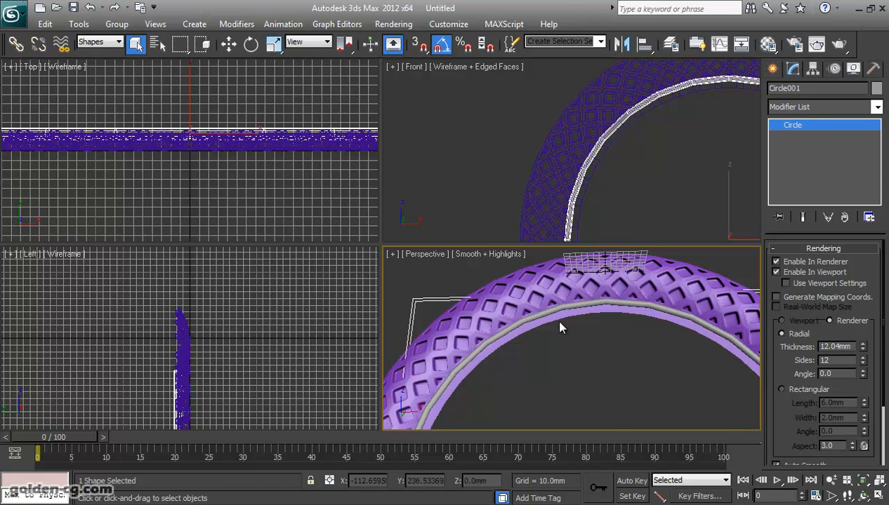
scroll(561, 319, "up", 1)
scroll(568, 324, "up", 2)
double_click(839, 346)
type("12")
key("Return")
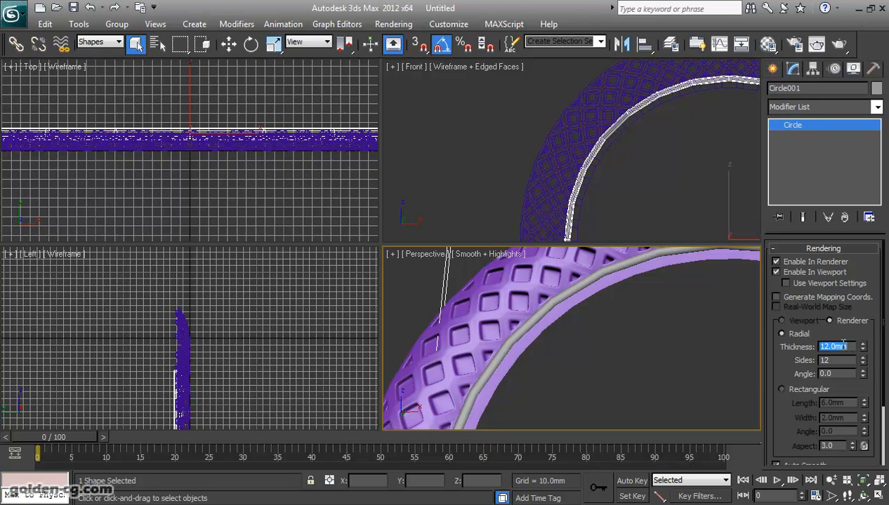
- Smooth the circle's segments with Adaptive interpolation and inspect its curve along the ring's inner edge
scroll(831, 360, "down", 3)
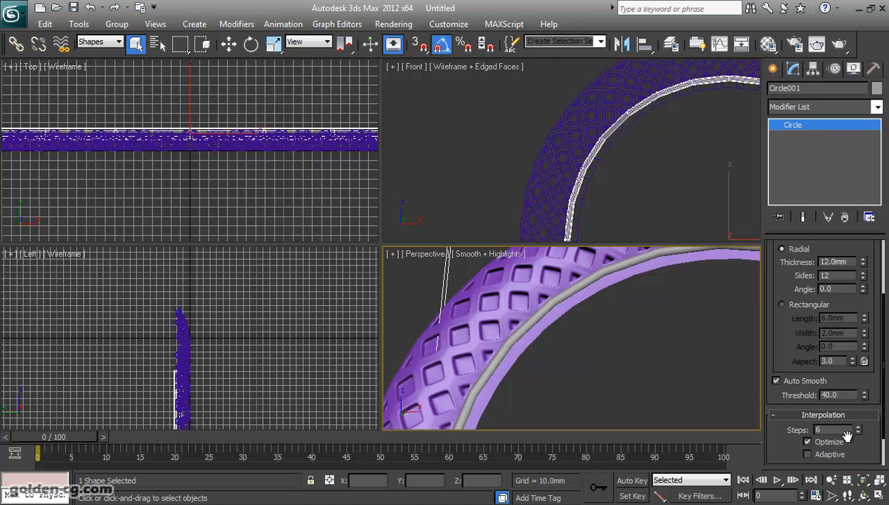
left_click(816, 453)
scroll(649, 372, "down", 5)
middle_click_drag(648, 372, 575, 410)
scroll(612, 359, "up", 7)
middle_click_drag(607, 326, 629, 307)
middle_click_drag(642, 337, 613, 335)
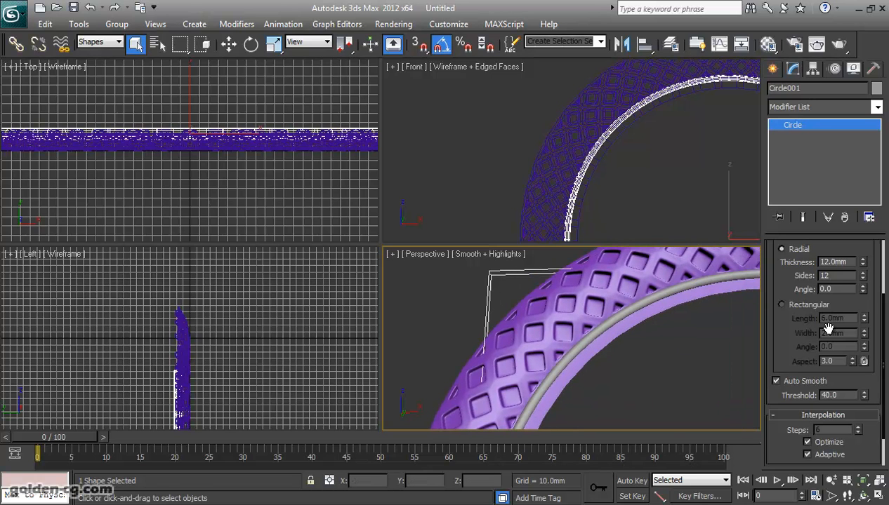
- Try a rendering thickness of 15 mm on the circle and return it to 12 mm
double_click(835, 262)
type("15")
key("Return")
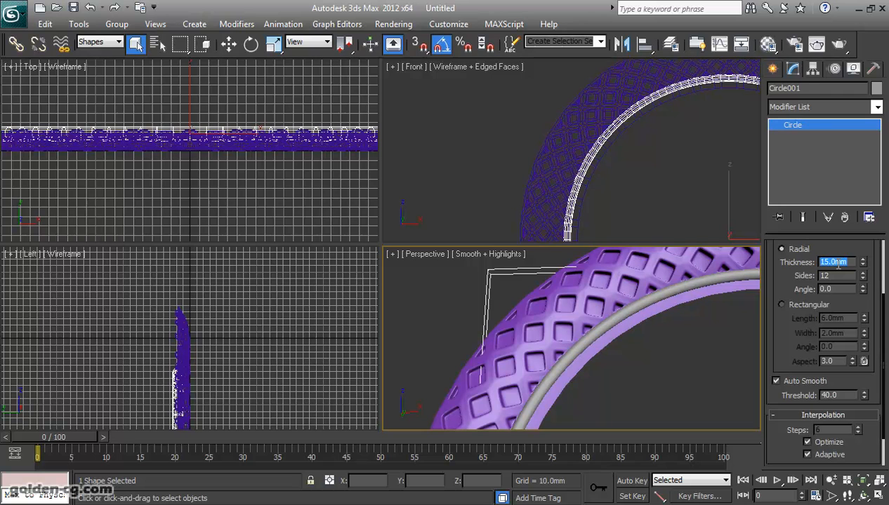
type("12")
key("Return")
- Clone the circle in place as an independent copy named Circle002
scroll(649, 169, "down", 5)
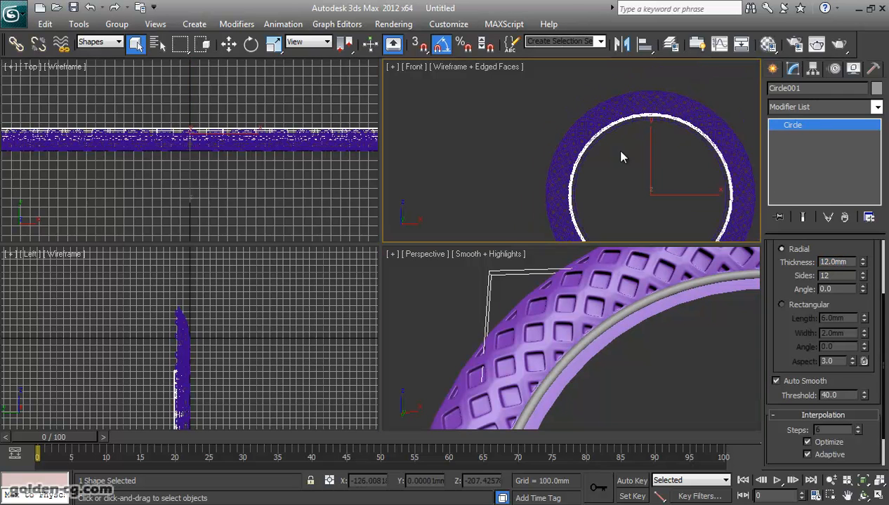
left_click(230, 47)
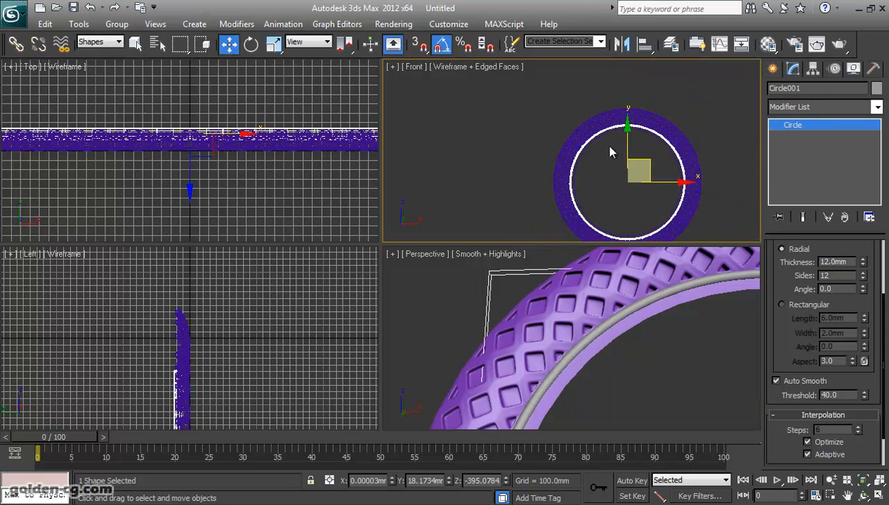
key("ctrl+v")
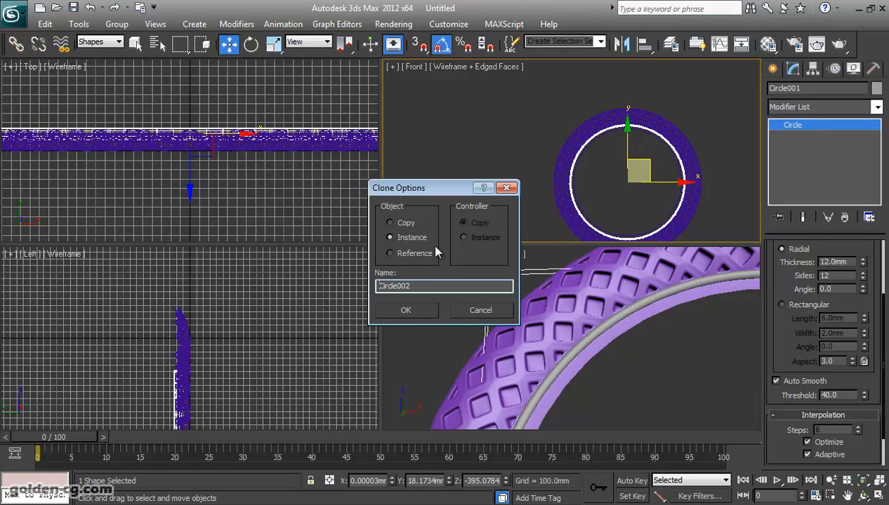
left_click(409, 225)
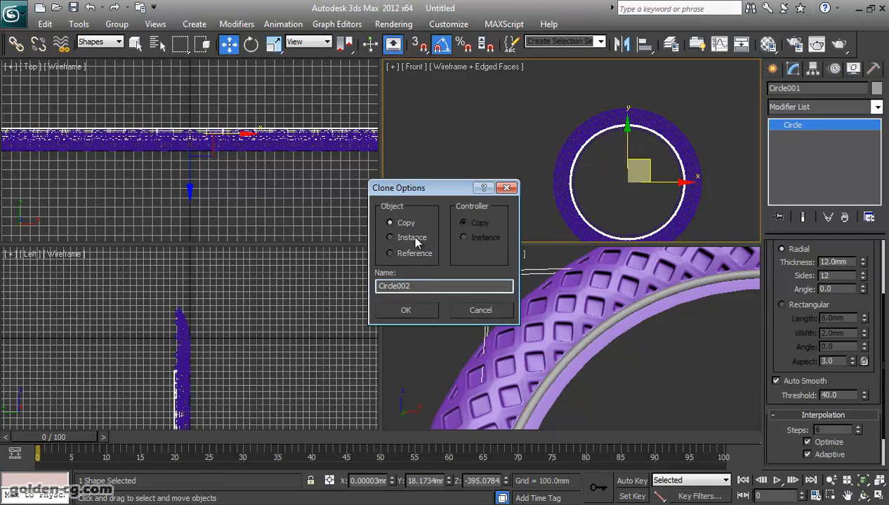
left_click(406, 311)
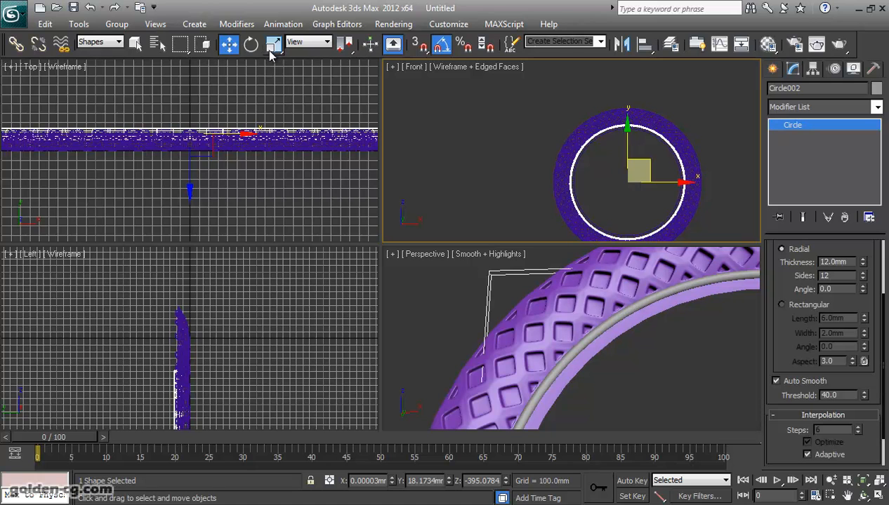
- Enlarge Circle002 to the ring's outer edge by setting its radius to about 450.9 mm
left_click_drag(807, 276, 780, 349)
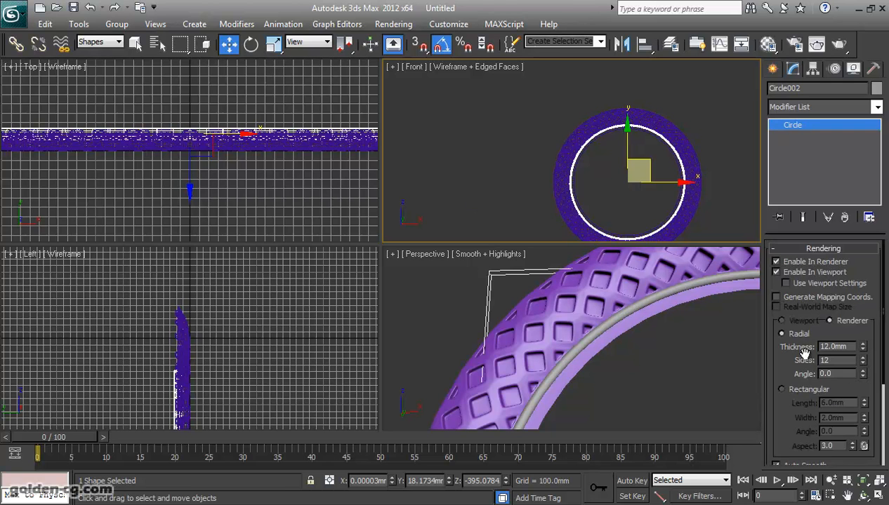
left_click(794, 250)
mouse_move(863, 340)
left_mouse_down()
mouse_move(867, 315)
mouse_move(863, 339)
left_mouse_up()
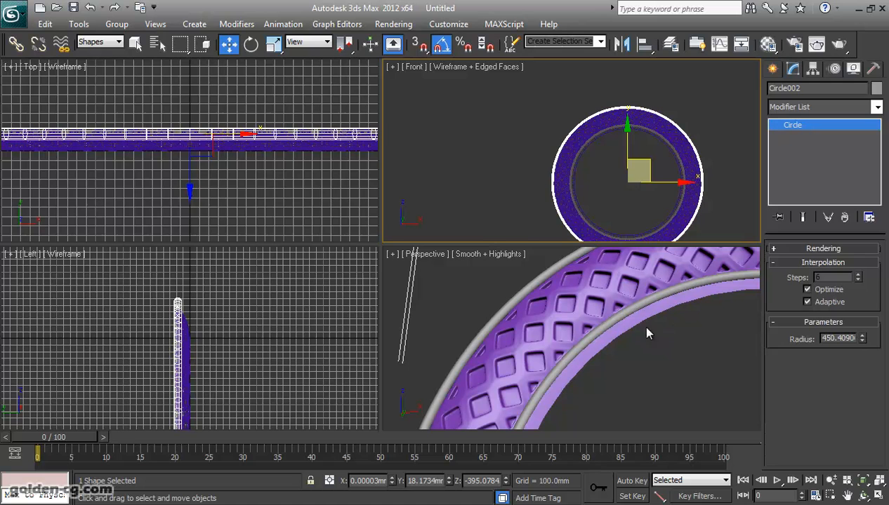
scroll(607, 176, "up", 8)
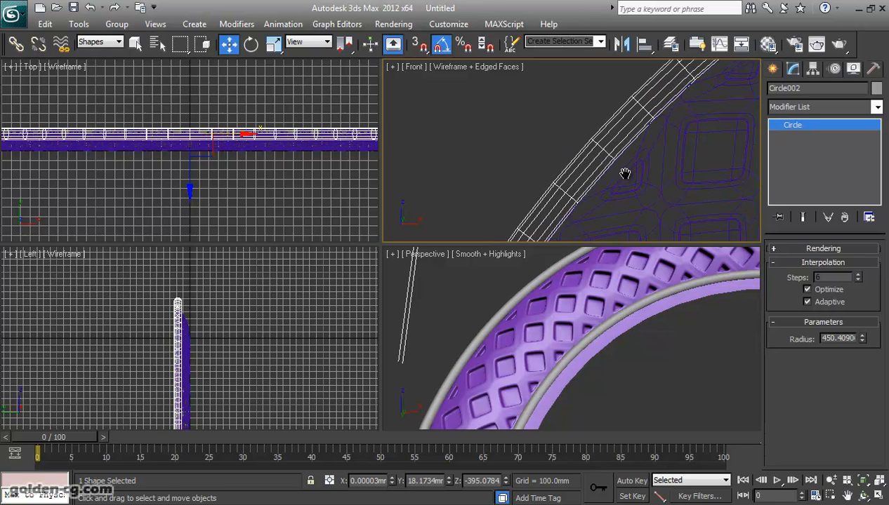
left_click_drag(863, 338, 863, 344)
double_click(856, 338)
left_click(843, 339)
left_click_drag(839, 339, 869, 342)
type(".9")
key("Return")
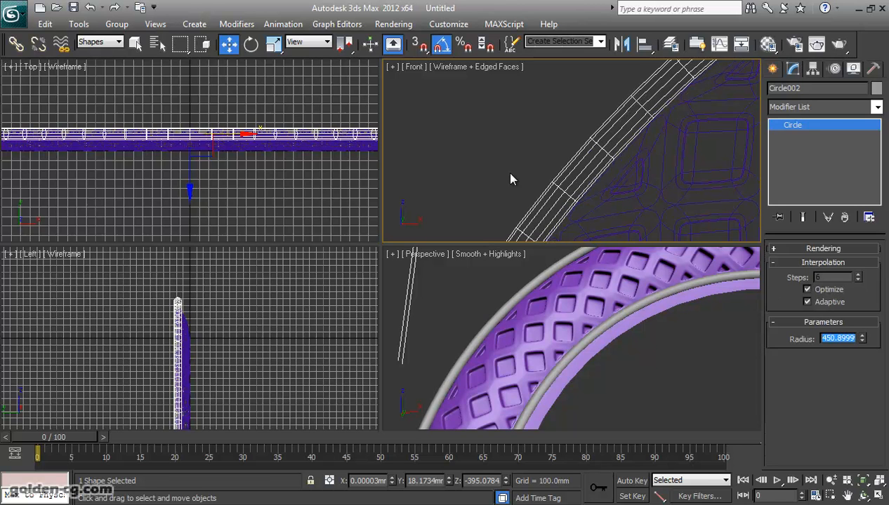
- Select both border circles together and assign them the 01 - Default material
left_click(510, 176)
scroll(588, 318, "down", 9)
left_click_drag(702, 309, 591, 380)
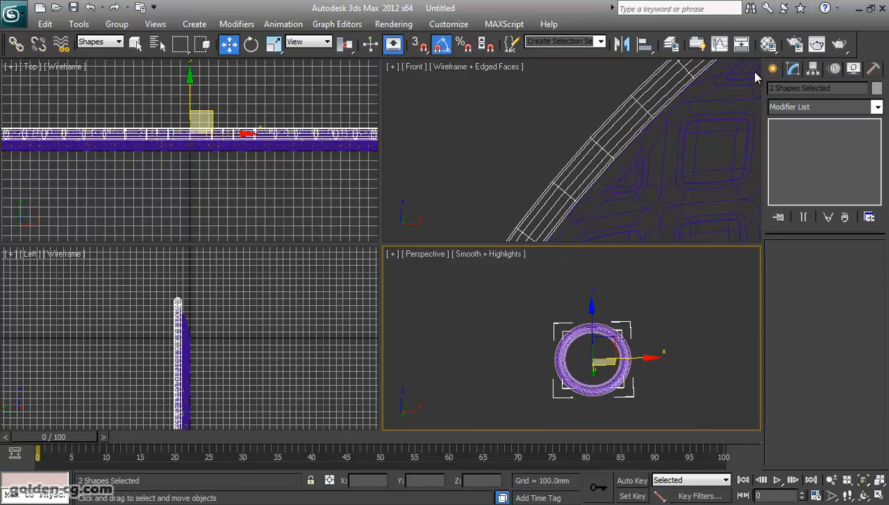
key("m")
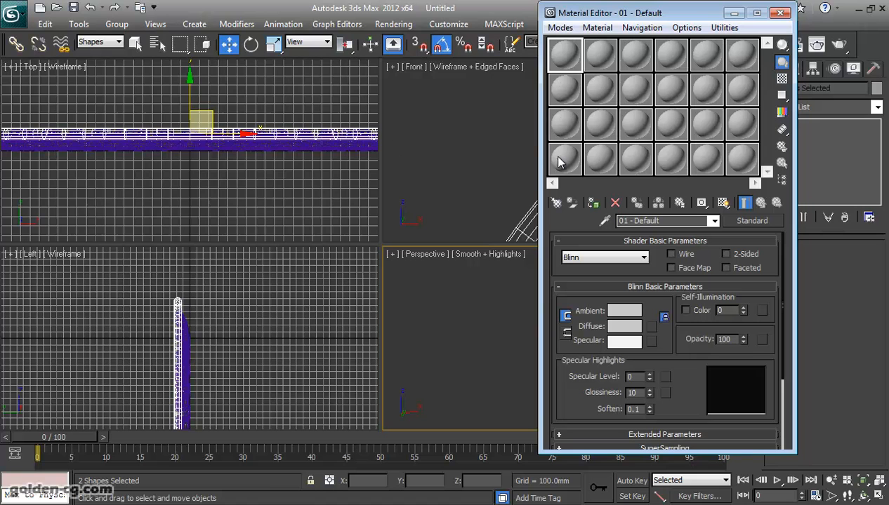
left_click(595, 204)
left_click(780, 13)
left_click(663, 183)
scroll(663, 184, "down", 3)
left_click(625, 332)
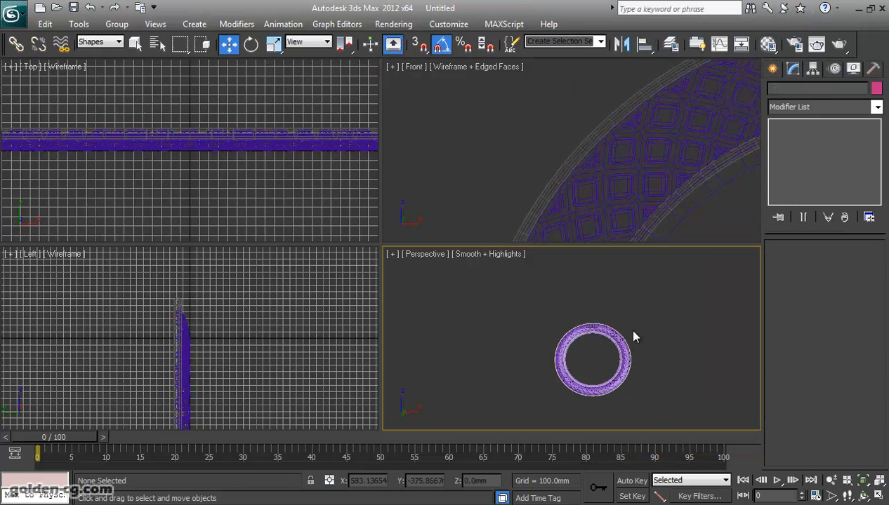
key("ctrl+a")
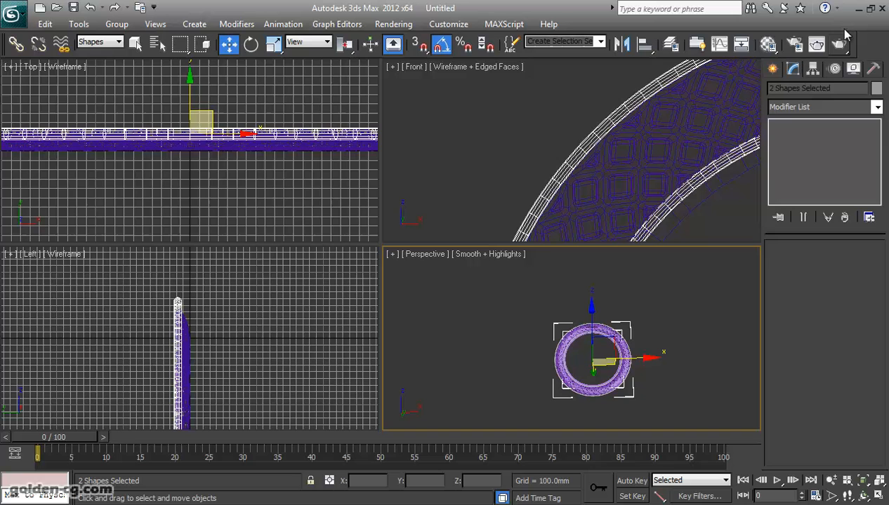
left_click(793, 44)
key("m")
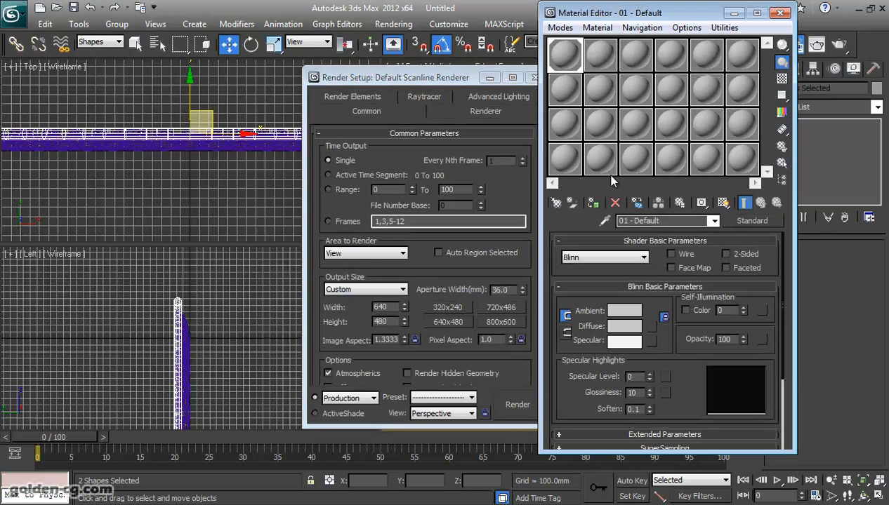
left_click(779, 13)
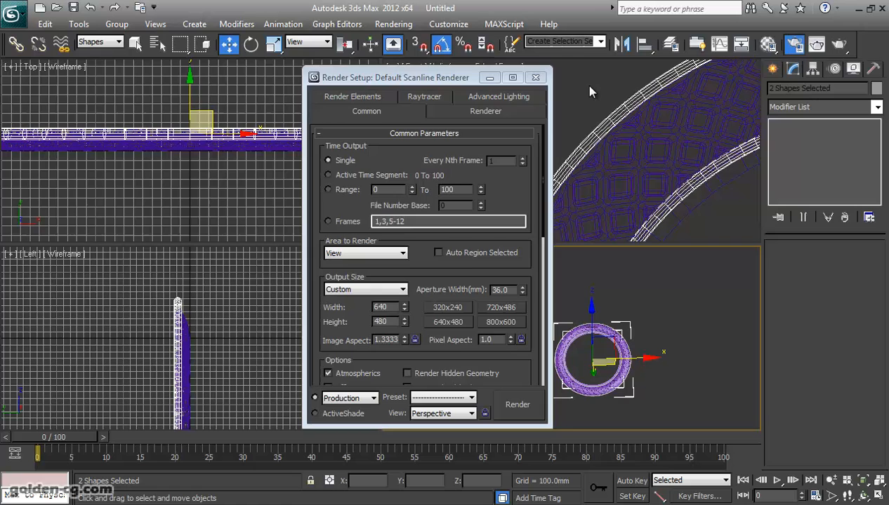
left_click(536, 77)
- Examine the ring's diamond surface and its border circles up close, with and without edged faces
left_click(662, 295)
scroll(639, 341, "up", 5)
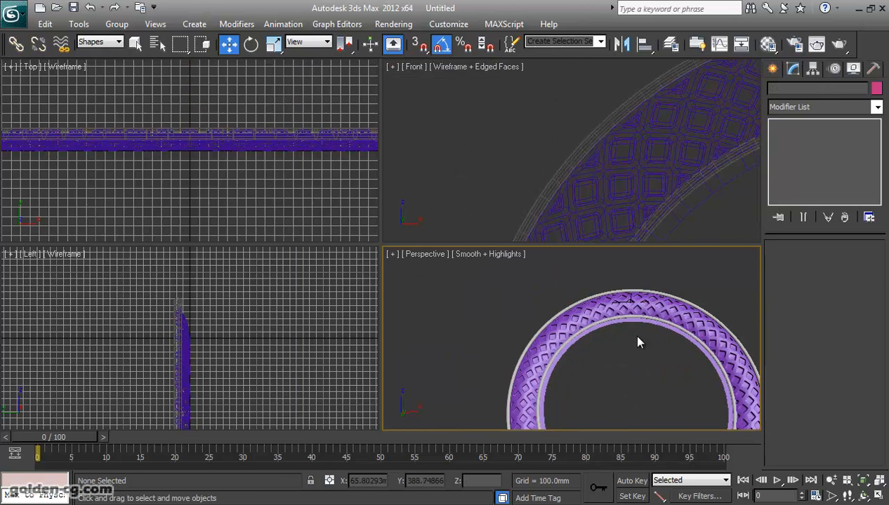
middle_click_drag(638, 338, 653, 338)
key("F4")
scroll(640, 342, "up", 3)
key("F4")
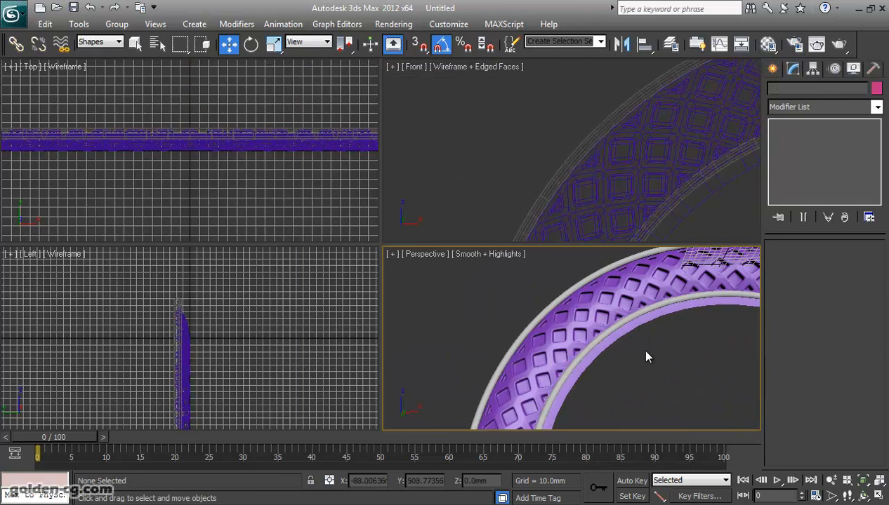
- Set the selection filter to All, select the ring with both border circles, and assign the 01 - Default material to all three
left_click(102, 41)
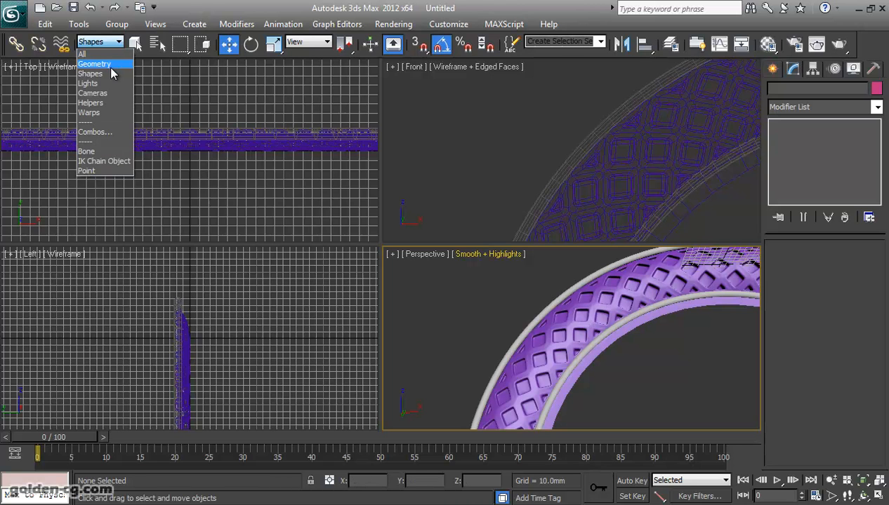
left_click(98, 54)
left_click(561, 345)
left_click_drag(665, 386, 539, 294)
left_click(763, 44)
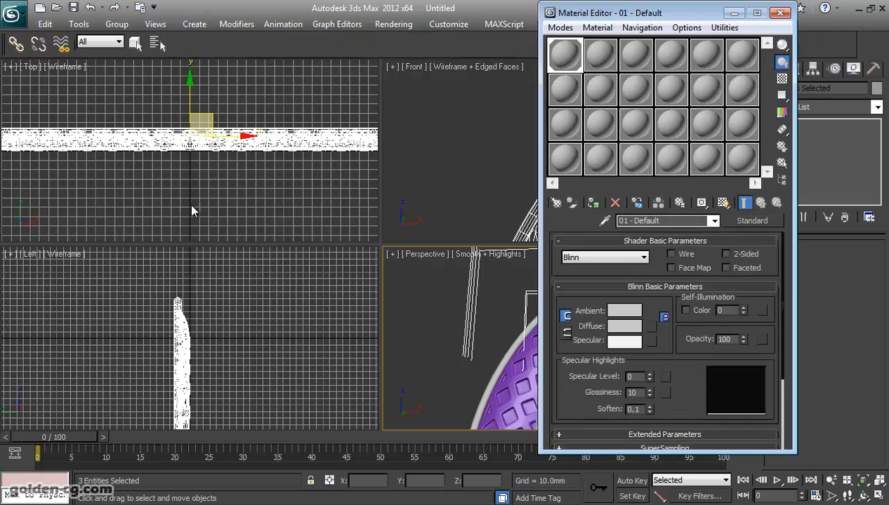
left_click(591, 202)
left_click(780, 13)
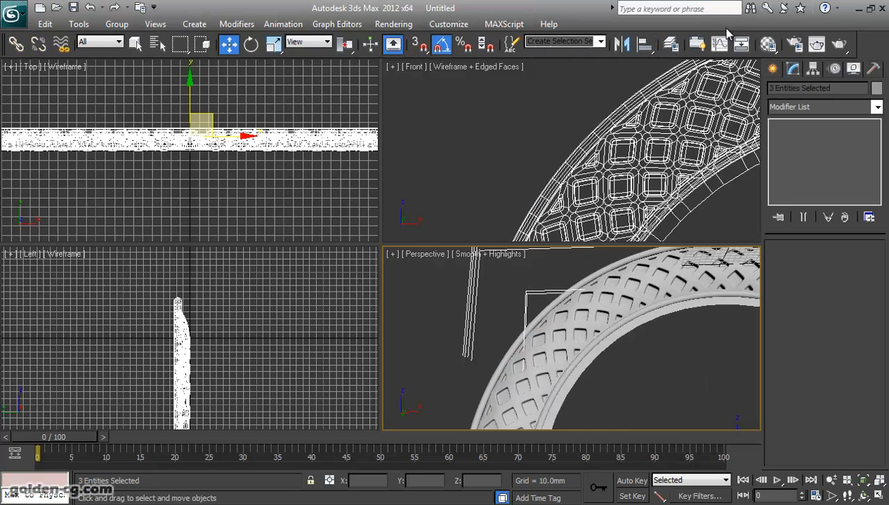
left_click(640, 344)
scroll(645, 346, "down", 4)
middle_click_drag(616, 339, 595, 321)
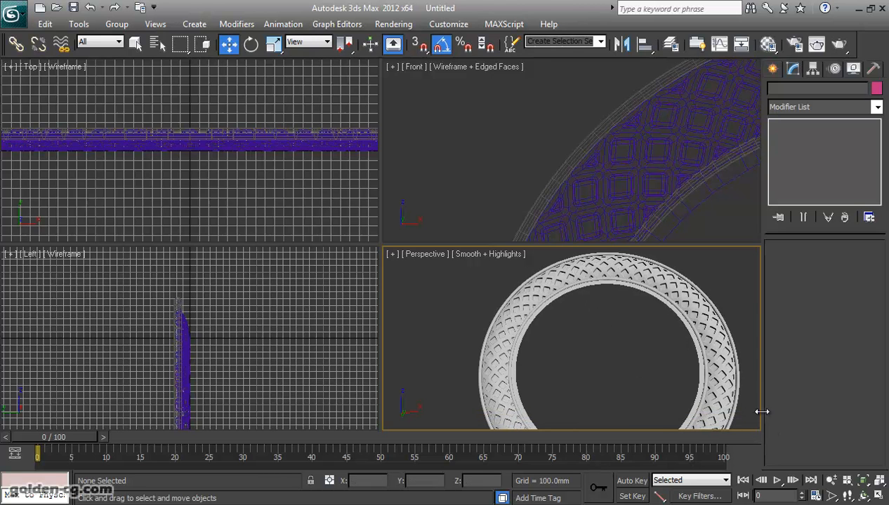
- Create a standard sphere of about 8 mm radius in the Front view, just below the inner border circle at the ring's top
left_click(862, 497)
left_click_drag(544, 325, 595, 341)
key("w")
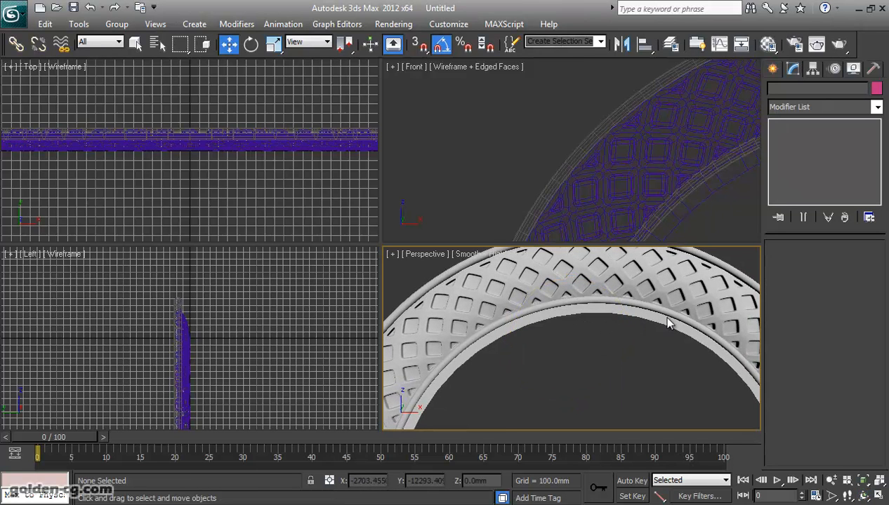
left_click(772, 68)
left_click(794, 91)
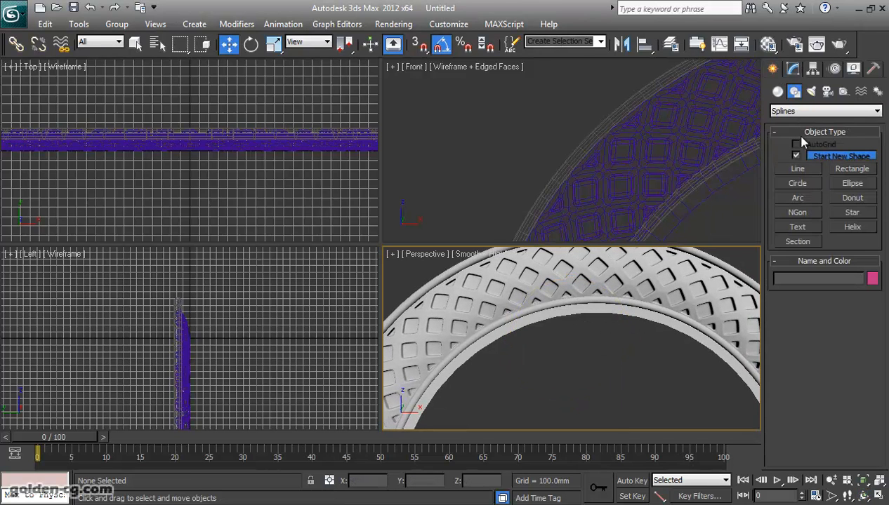
left_click(777, 91)
left_click(797, 172)
middle_click_drag(718, 175, 519, 182)
middle_click_drag(663, 179, 564, 182)
left_click_drag(582, 155, 594, 118)
left_click(229, 43)
middle_click_drag(576, 140, 578, 181)
scroll(578, 180, "up", 5)
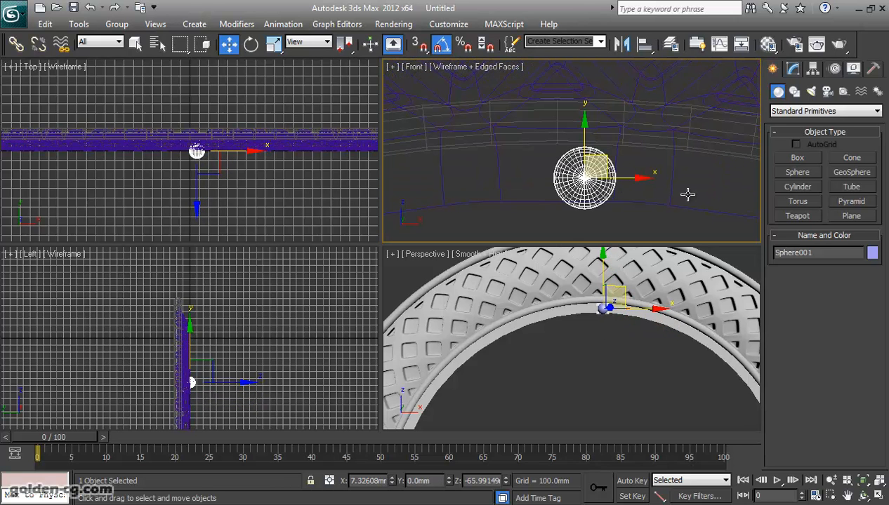
- Set the sphere's radius to 7 mm and centre it between the inner border circle and the ring's inner edge
left_click(793, 69)
double_click(832, 266)
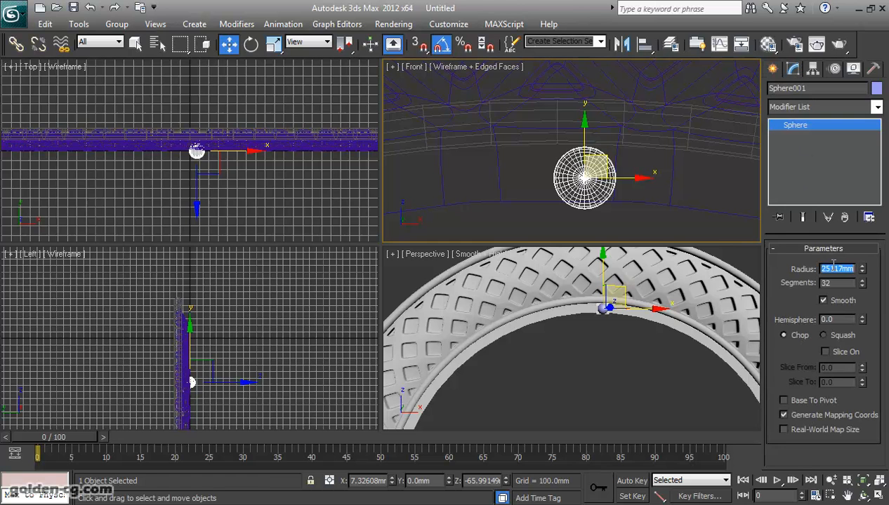
type("8")
key("Return")
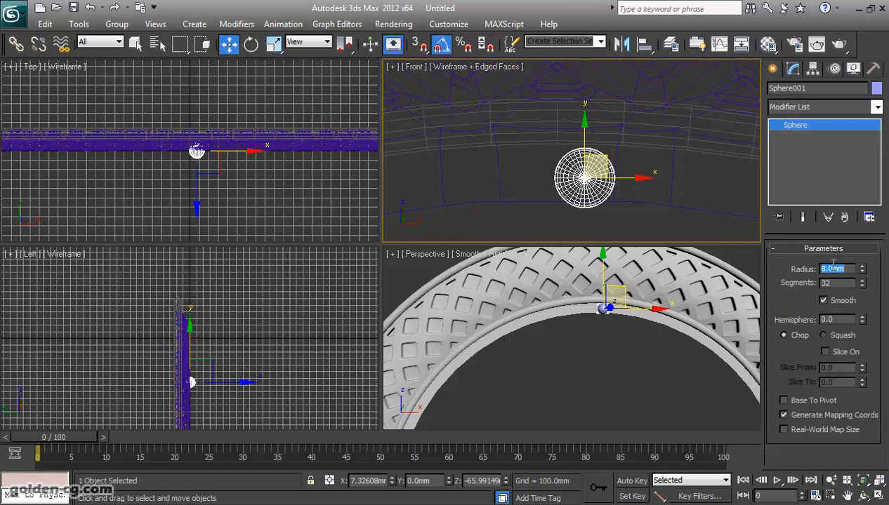
type("7")
key("Return")
mouse_move(611, 155)
left_mouse_down()
mouse_move(601, 163)
mouse_move(606, 149)
left_mouse_up()
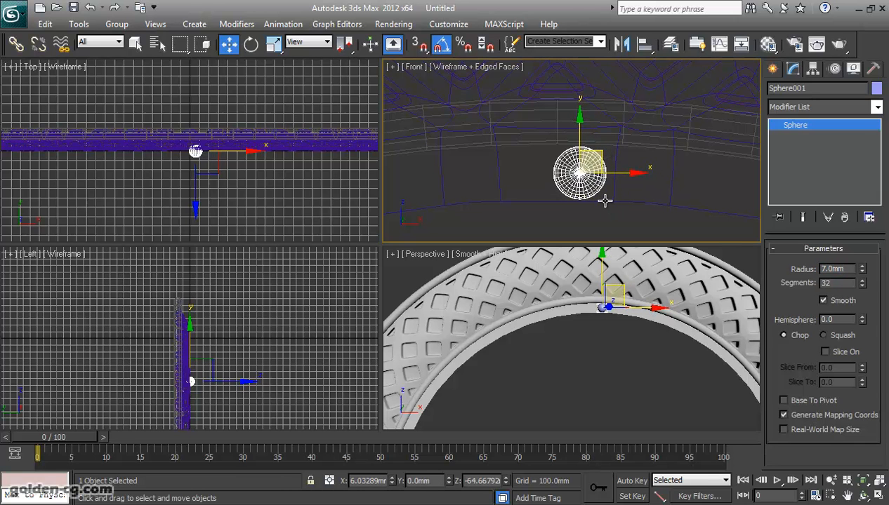
left_click(612, 202)
- Clone the inner border circle in place as an independent copy and reduce the copy's radius to about 324.08 mm
left_click(581, 122)
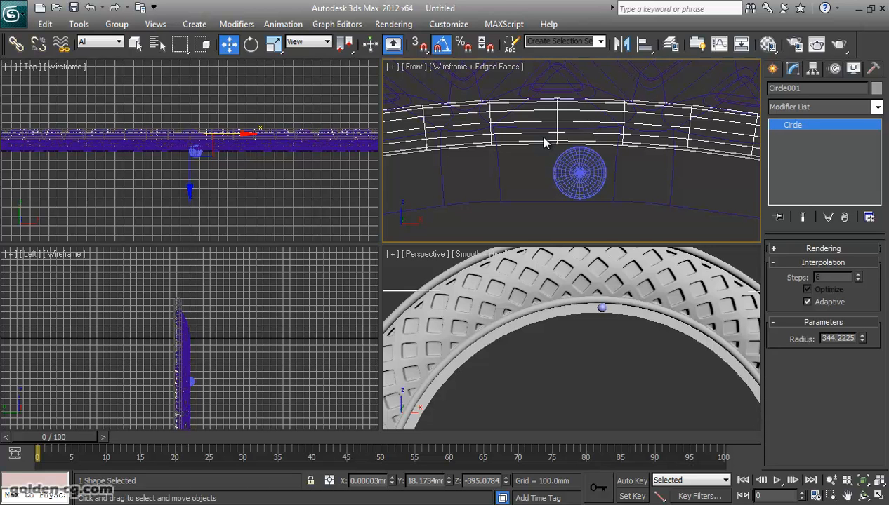
key("ctrl+v")
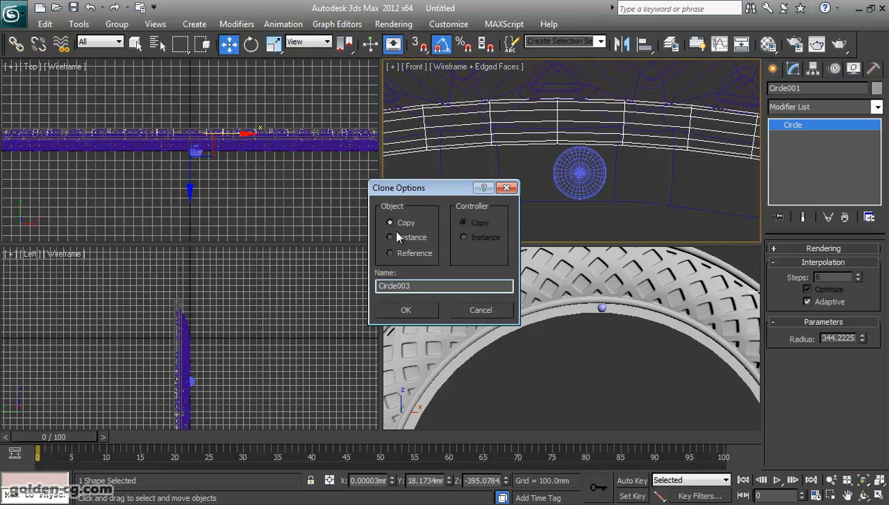
left_click(404, 311)
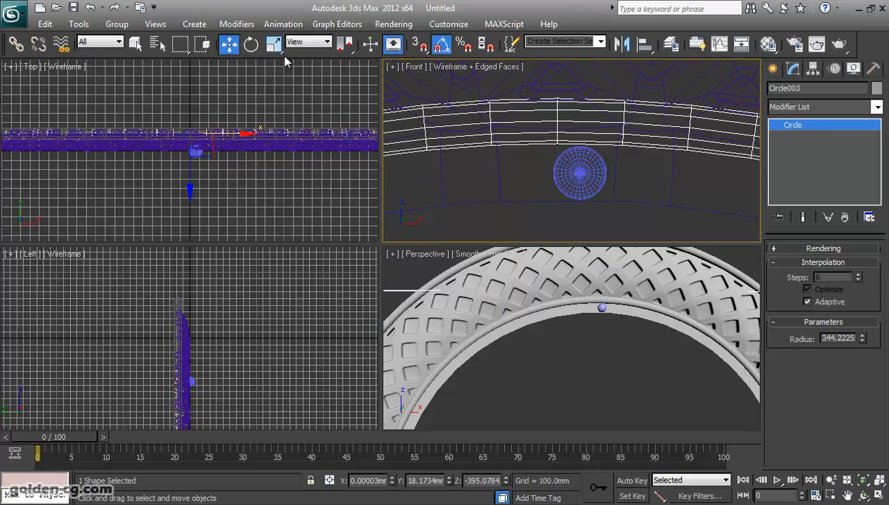
left_click_drag(861, 340, 860, 363)
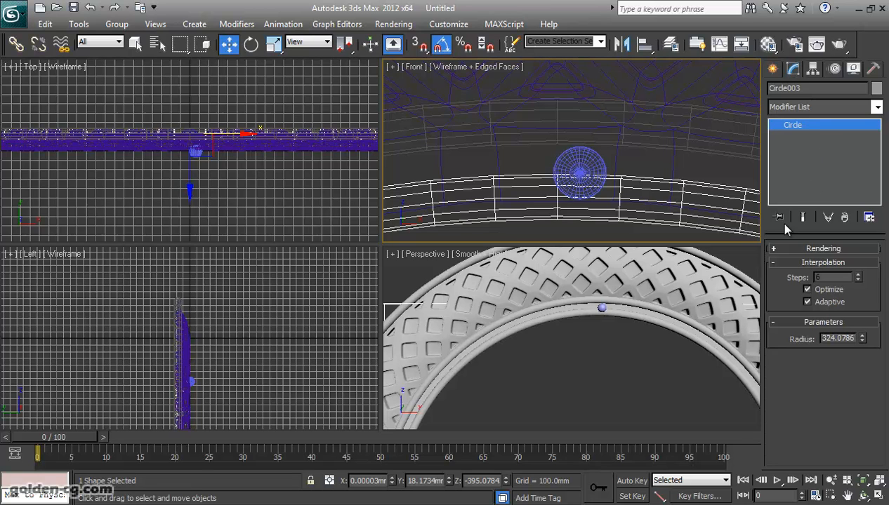
- Turn off Enable In Renderer and Enable In Viewport for the copied circle
left_click(805, 250)
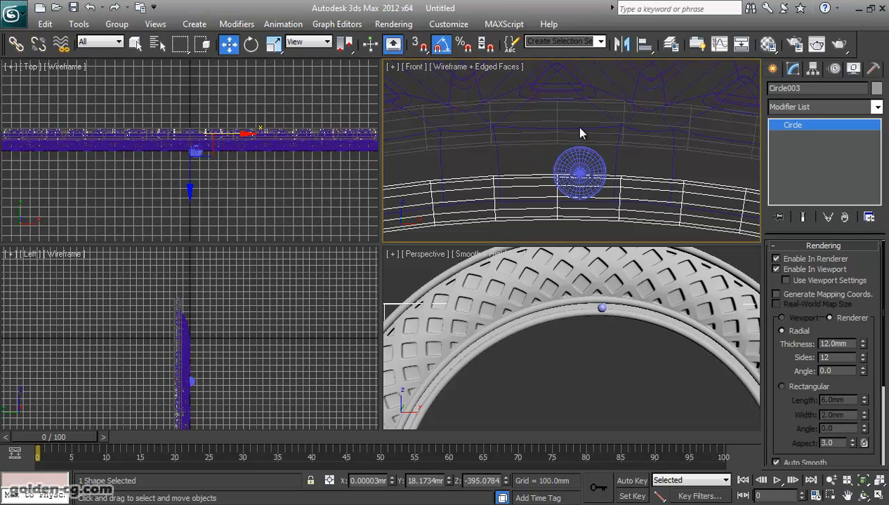
left_click(776, 258)
left_click(776, 269)
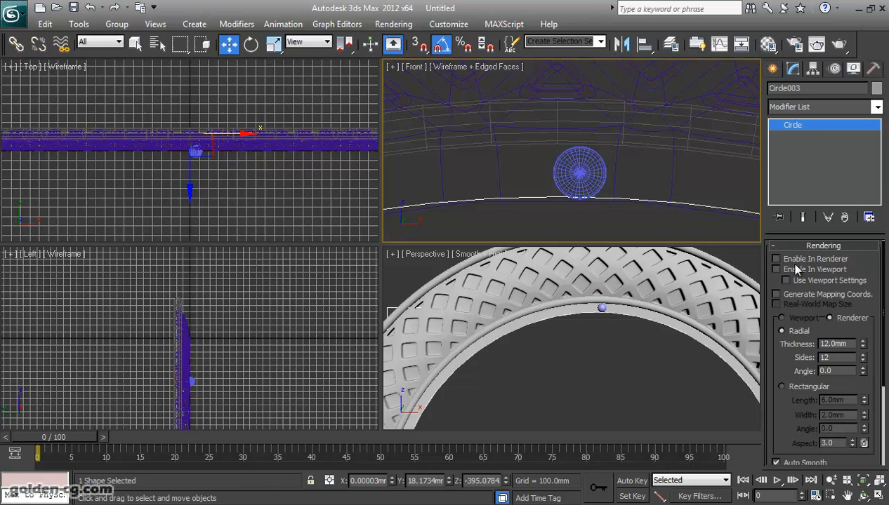
- Try to distribute the sphere along Circle003 with the Spacing Tool, using a count of 23 instances, and abandon it
scroll(625, 191, "down", 3)
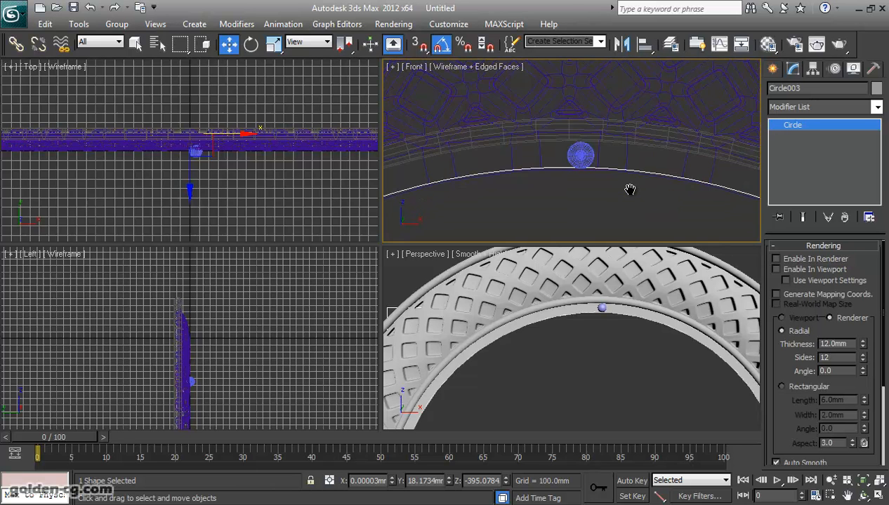
left_click(567, 167)
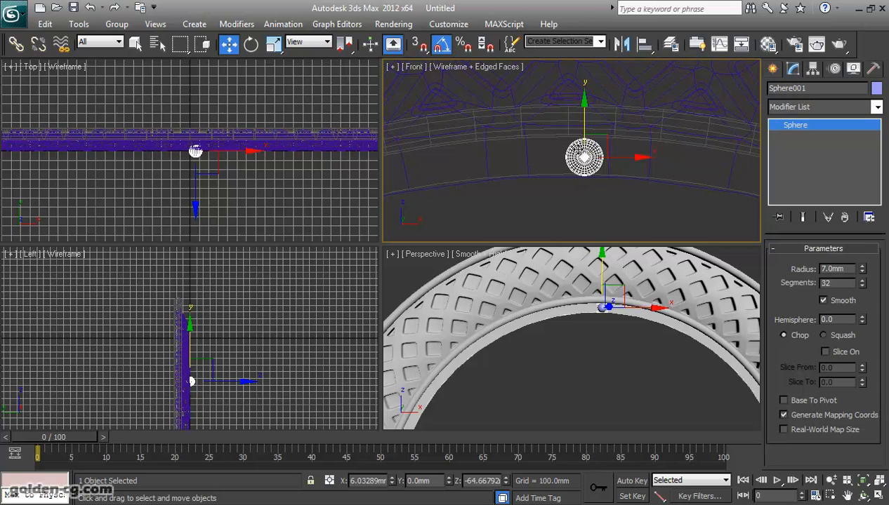
left_click(79, 24)
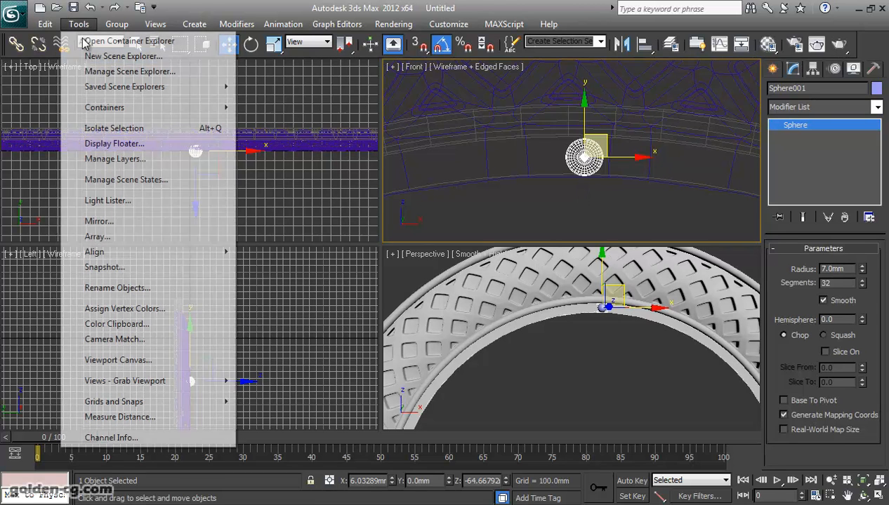
mouse_move(158, 253)
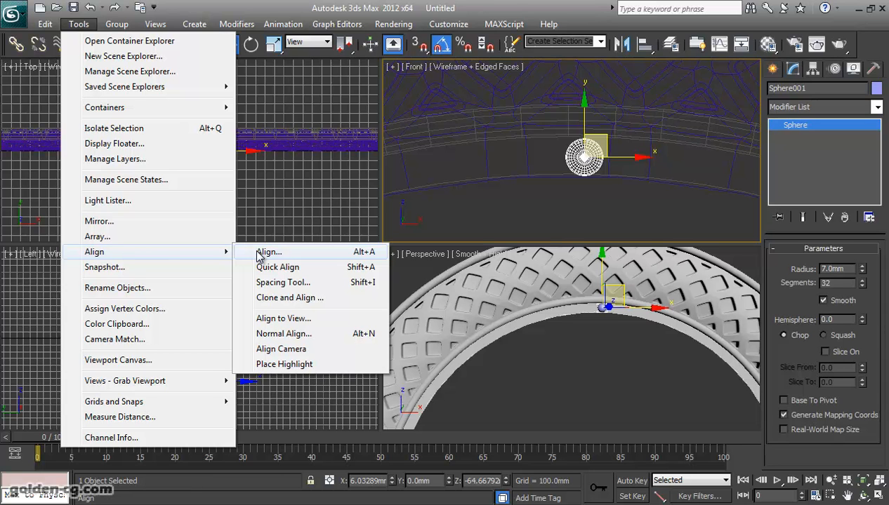
left_click(291, 282)
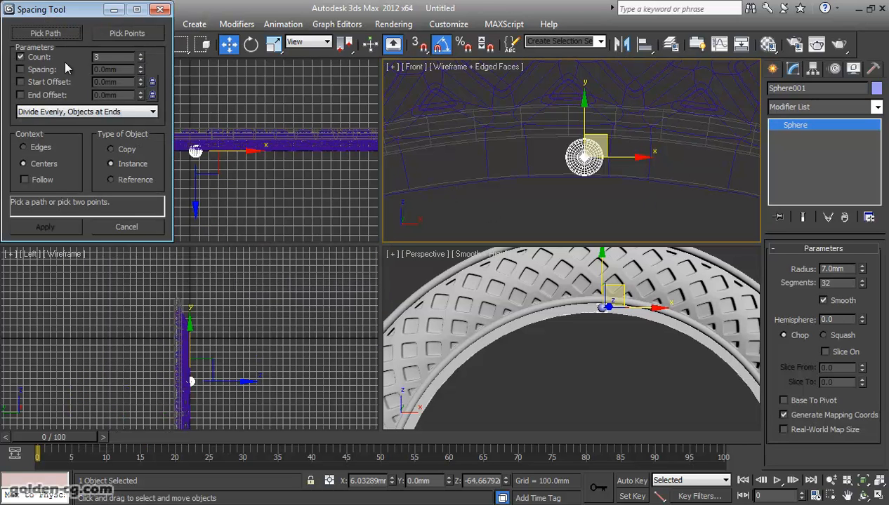
left_click(46, 33)
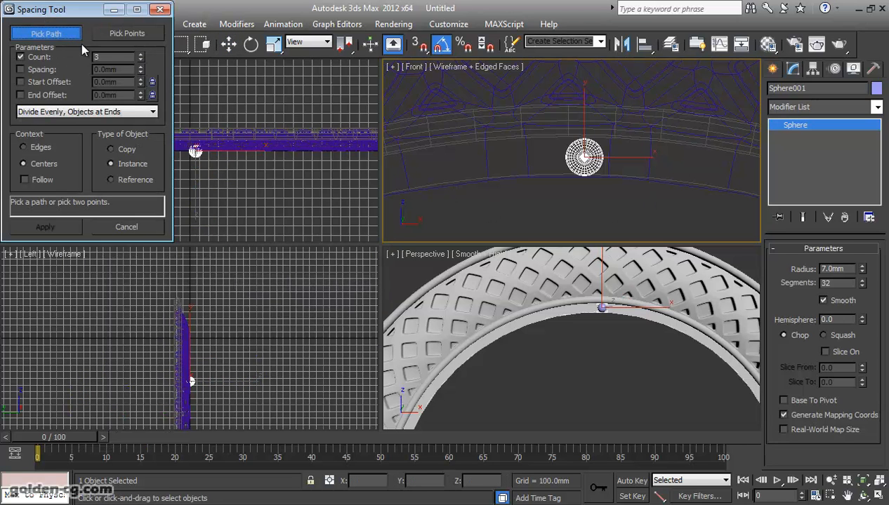
left_click(533, 174)
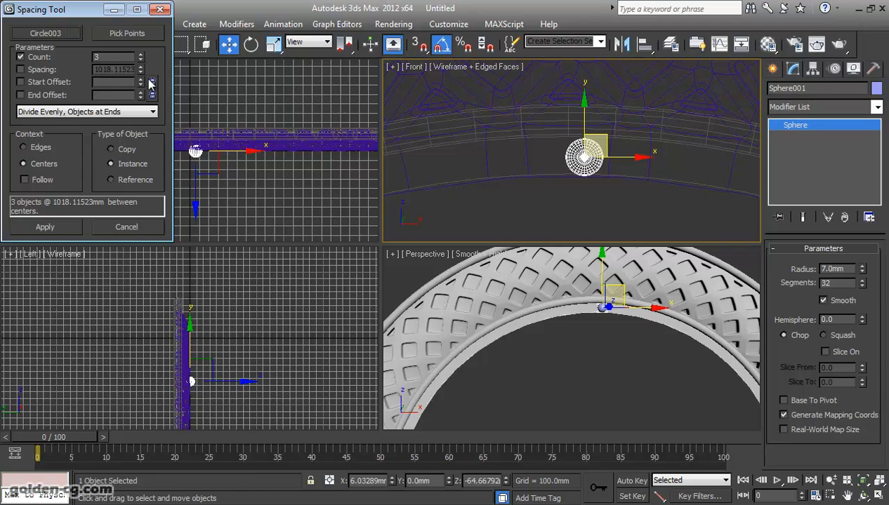
left_click_drag(140, 58, 139, 40)
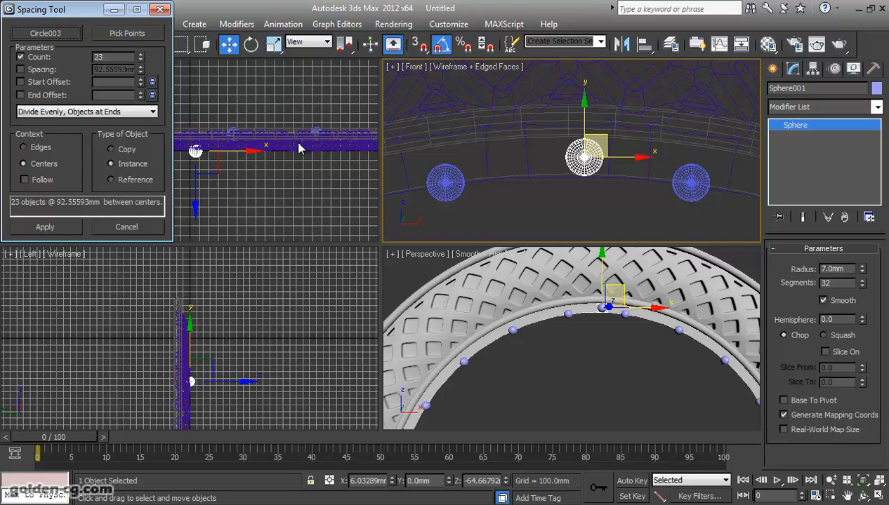
left_click(137, 232)
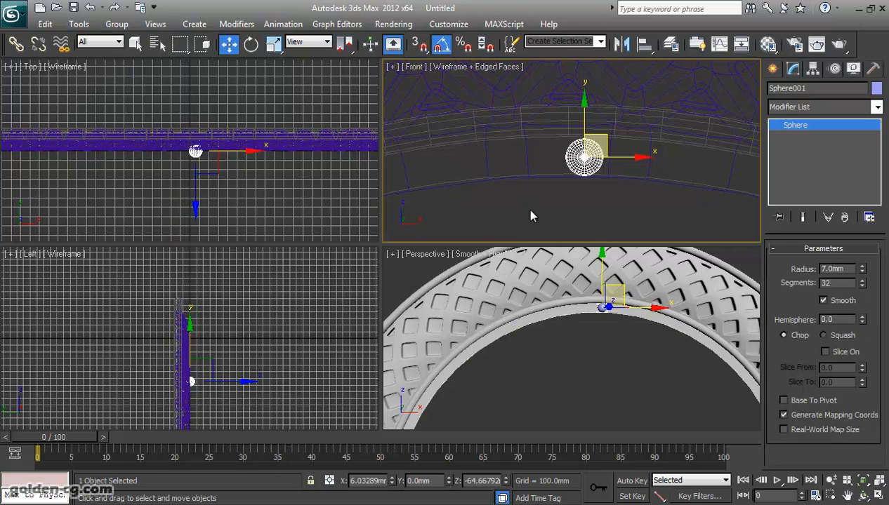
- Enlarge Circle003 to a radius of about 330.59 mm so that it passes through the sphere's centre
left_click(487, 184)
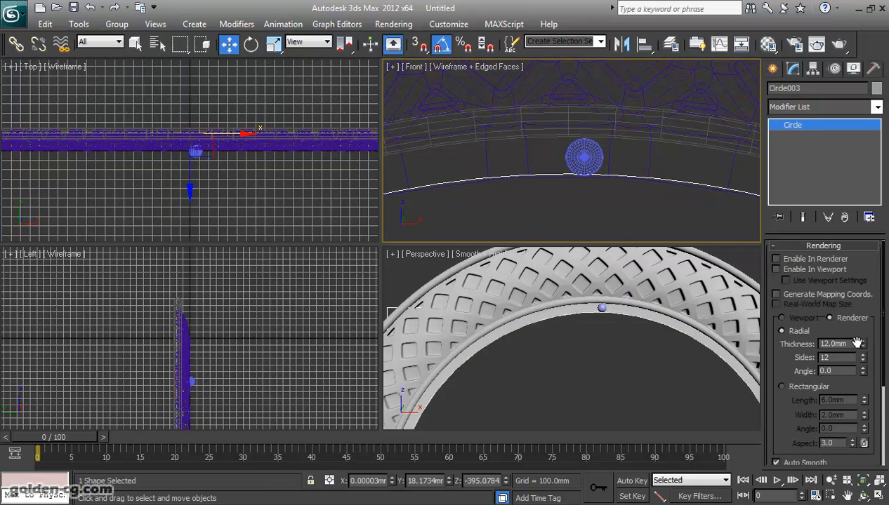
left_click(797, 247)
left_click(862, 336)
left_click(862, 336)
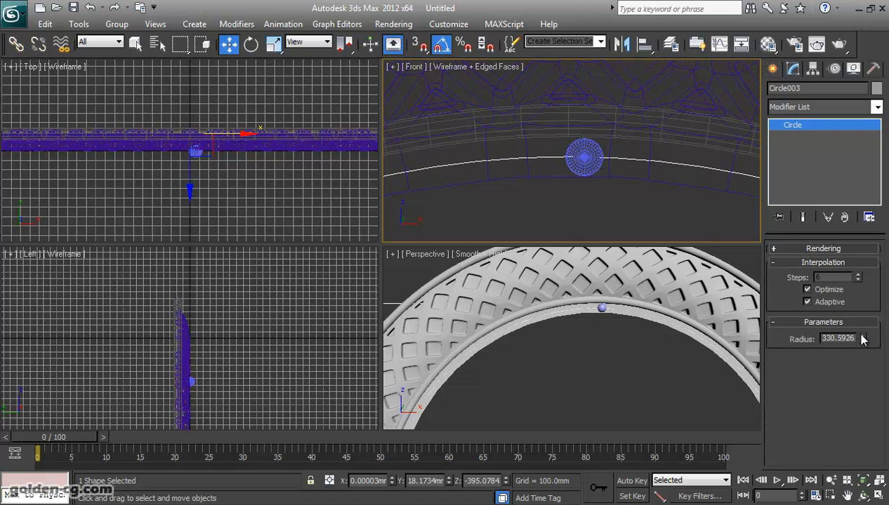
- Select the original sphere, start the Spacing Tool and pick Circle003 as its path
left_click(575, 163)
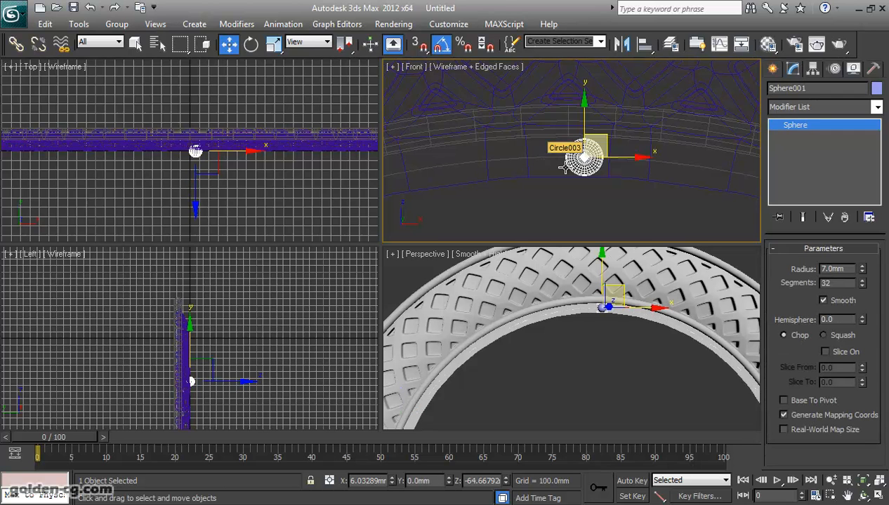
scroll(579, 205, "up", 2)
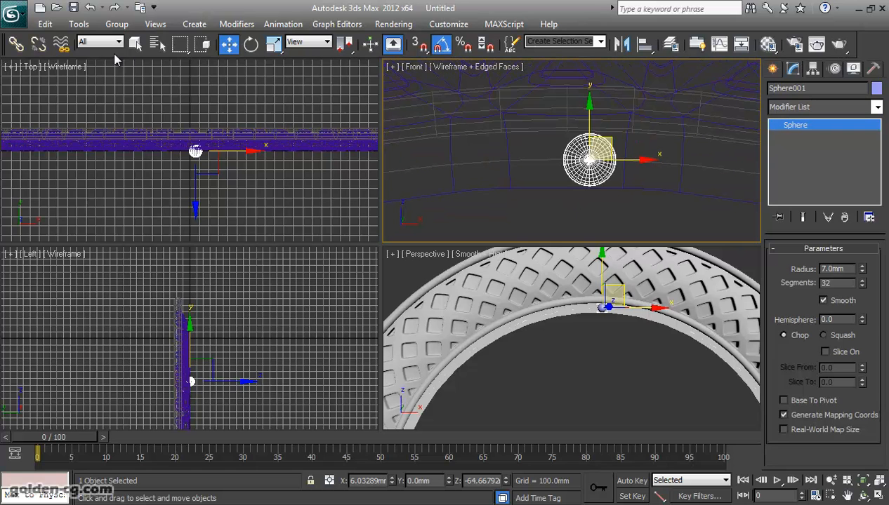
left_click(78, 24)
mouse_move(116, 251)
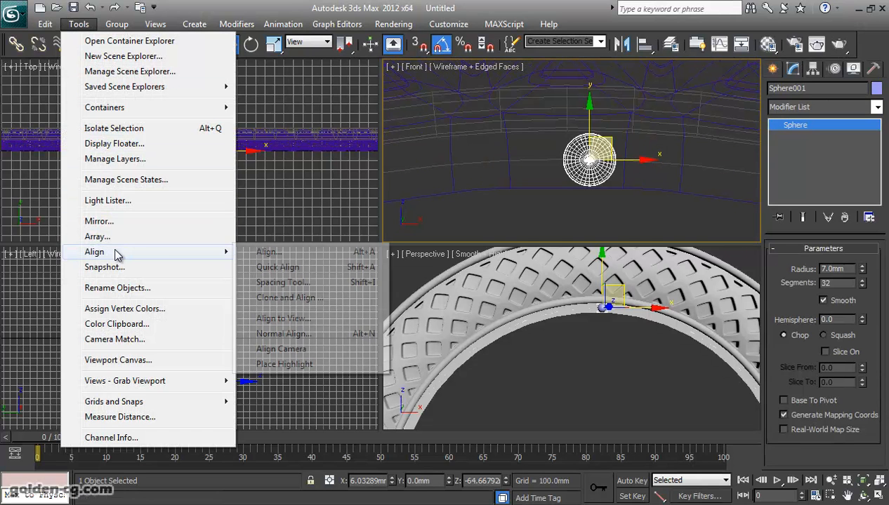
left_click(311, 285)
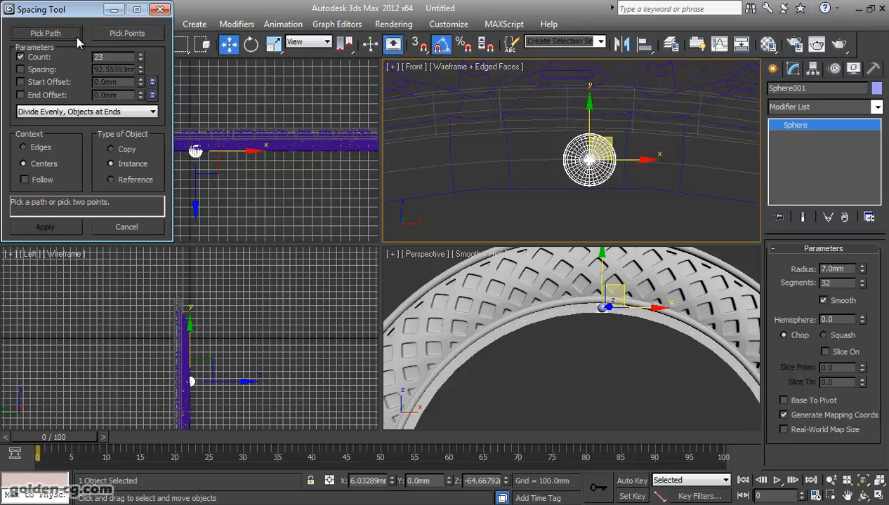
left_click(46, 34)
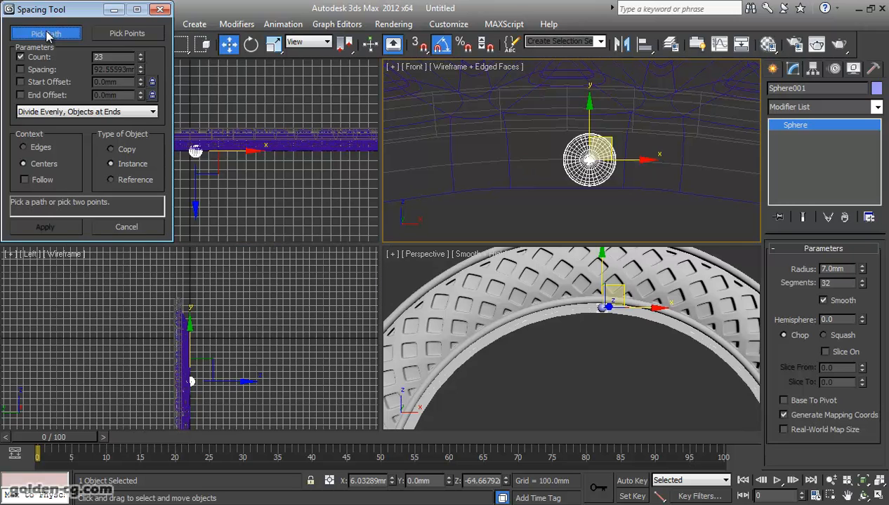
left_click(530, 159)
- Try sphere counts of 30, 50, 80, 100, 120 and 150 along the circle
left_click_drag(142, 54, 140, 48)
left_click(141, 54)
left_click(141, 54)
left_click(122, 56)
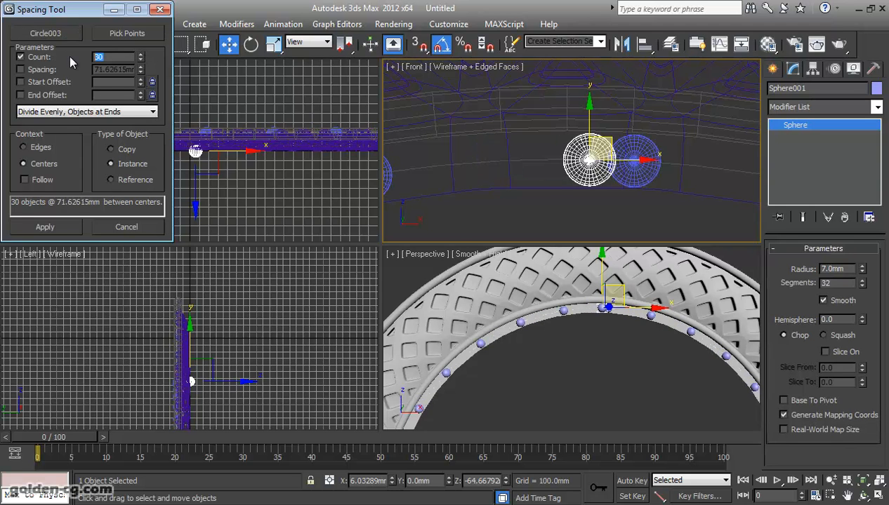
type("50")
key("Return")
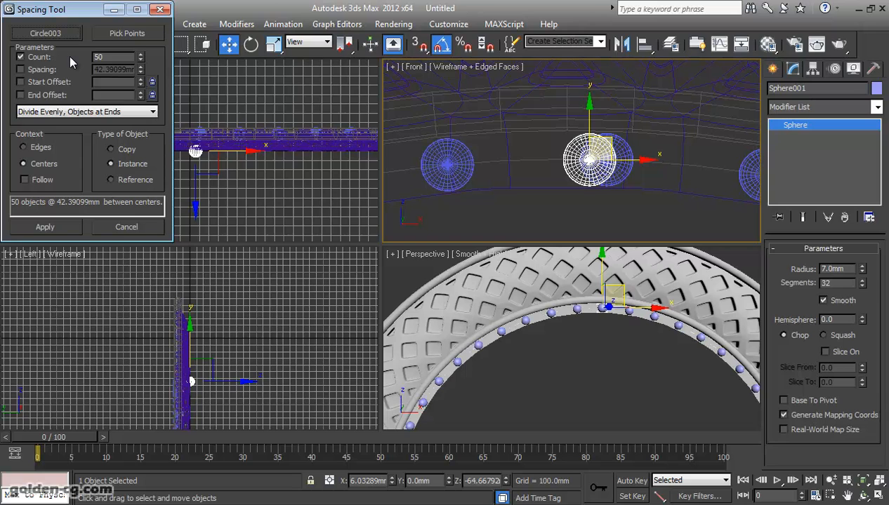
left_click(108, 55)
type("80")
key("Return")
left_click_drag(109, 56, 82, 56)
type("100")
key("Return")
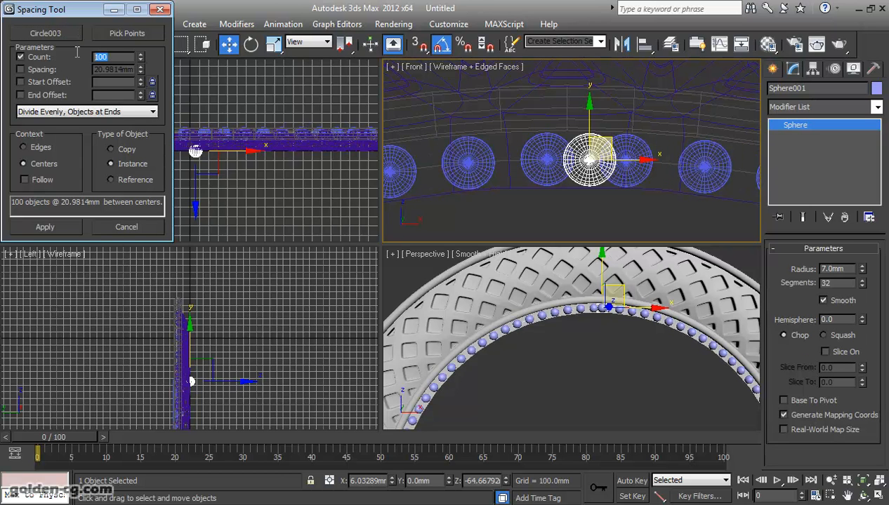
type("120")
key("Return")
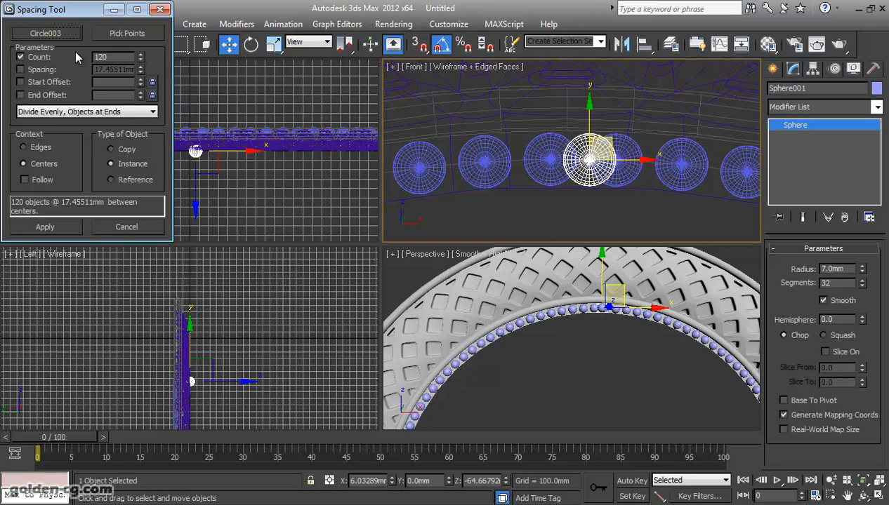
left_click_drag(110, 56, 75, 55)
type("150")
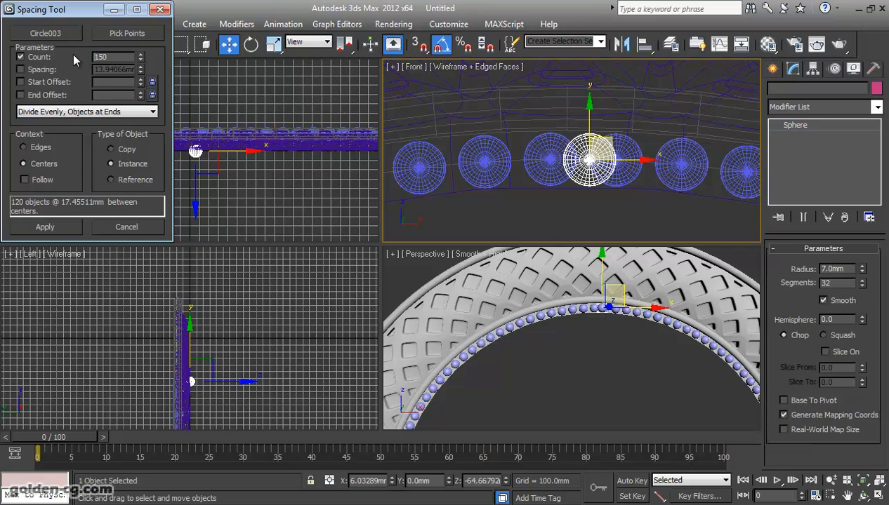
key("Return")
- Set the count to 145 and apply the sphere instances along Circle003
left_click_drag(110, 56, 83, 56)
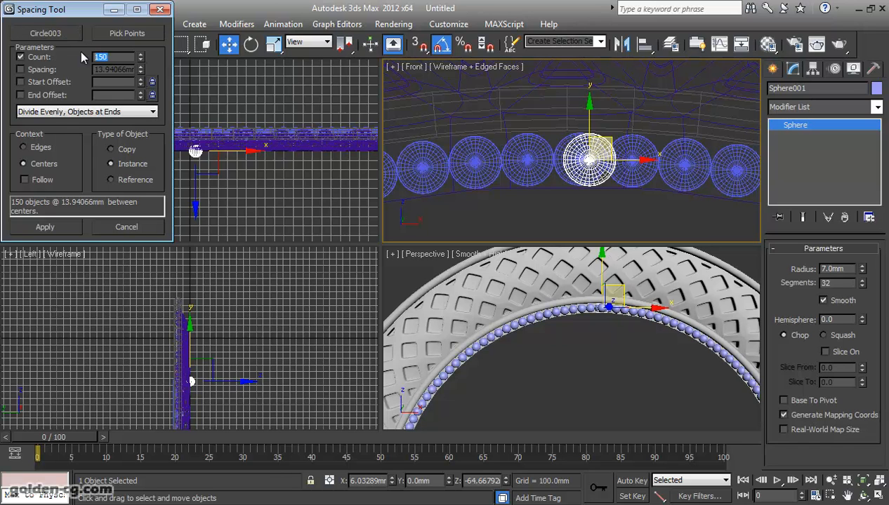
type("140")
key("Return")
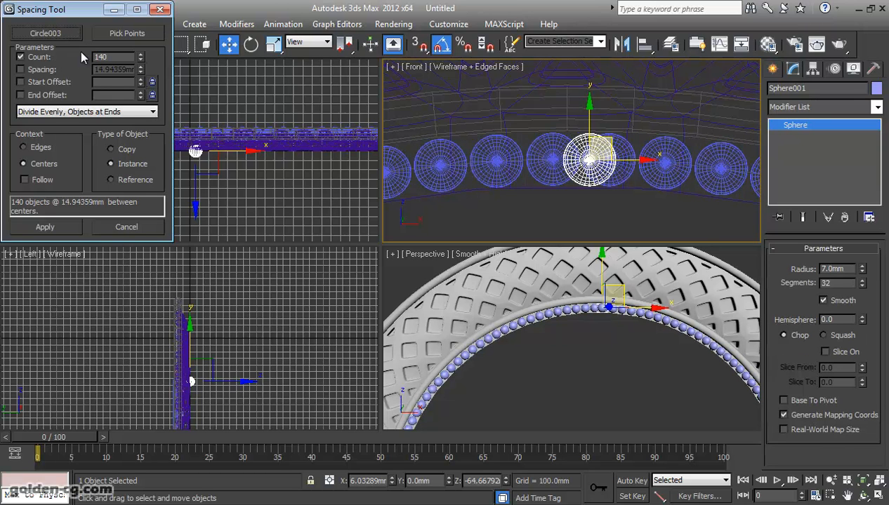
key("BackSpace")
type("5")
key("Return")
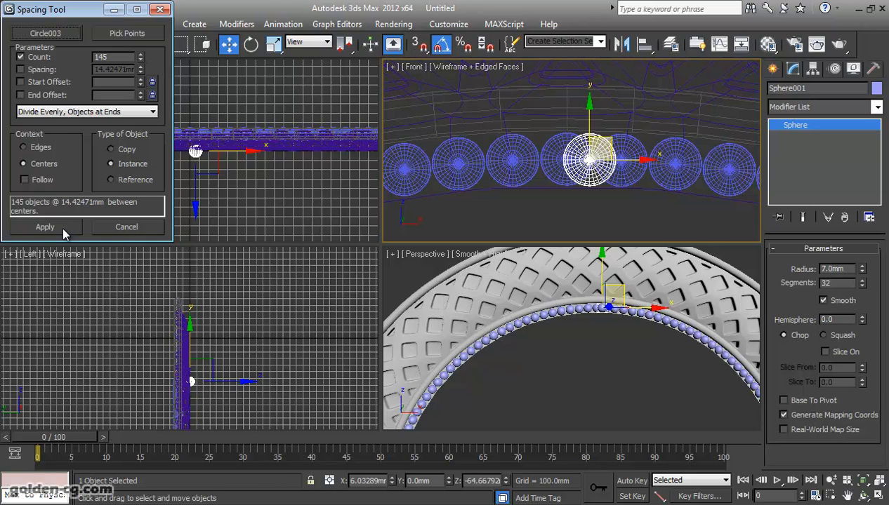
left_click(45, 227)
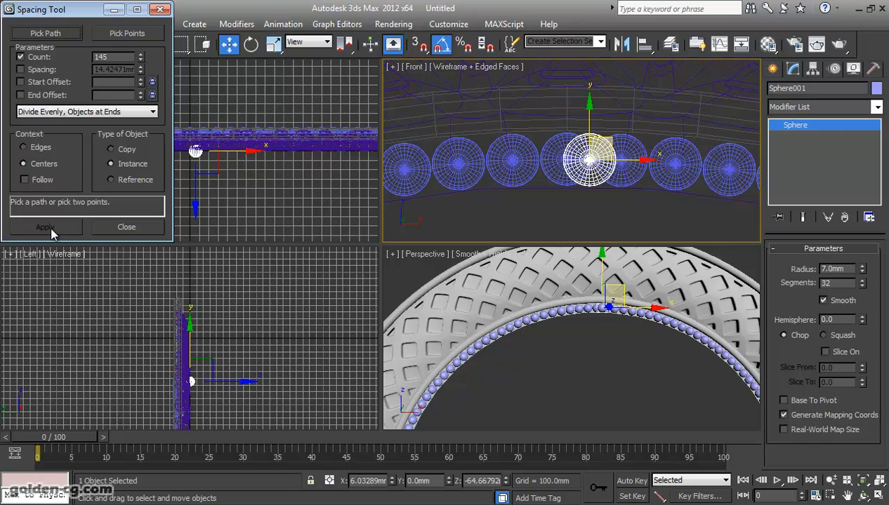
left_click(126, 227)
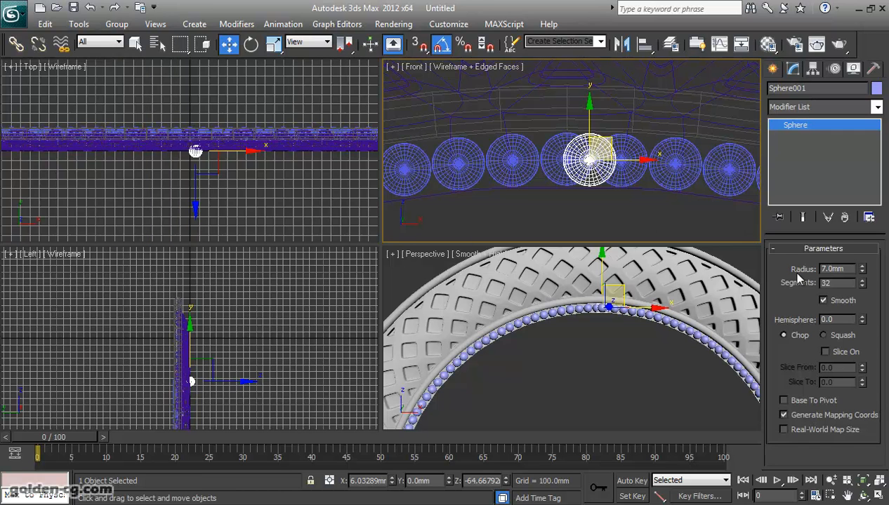
- Reduce the spheres' segments to 18
double_click(826, 283)
type("18")
key("Return")
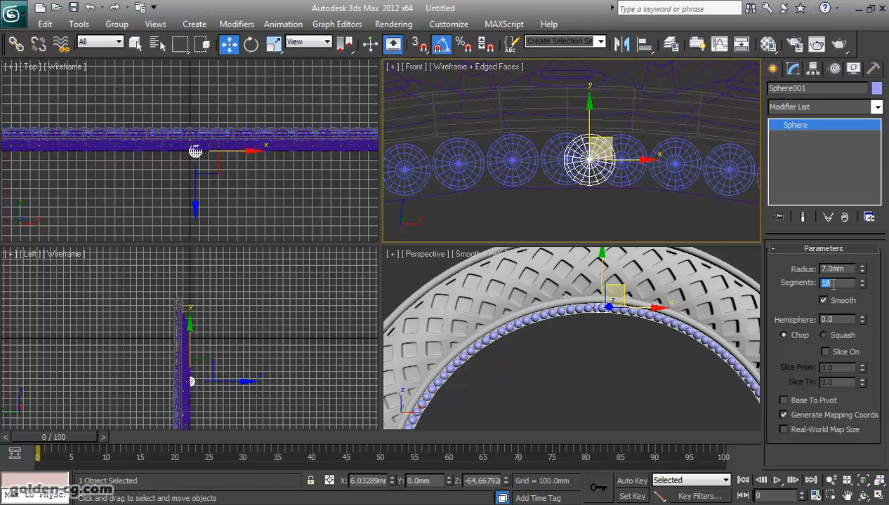
- Move the original sphere out of the row towards the ring's centre and set its Hemisphere value to 0.5
left_click_drag(606, 139, 593, 193)
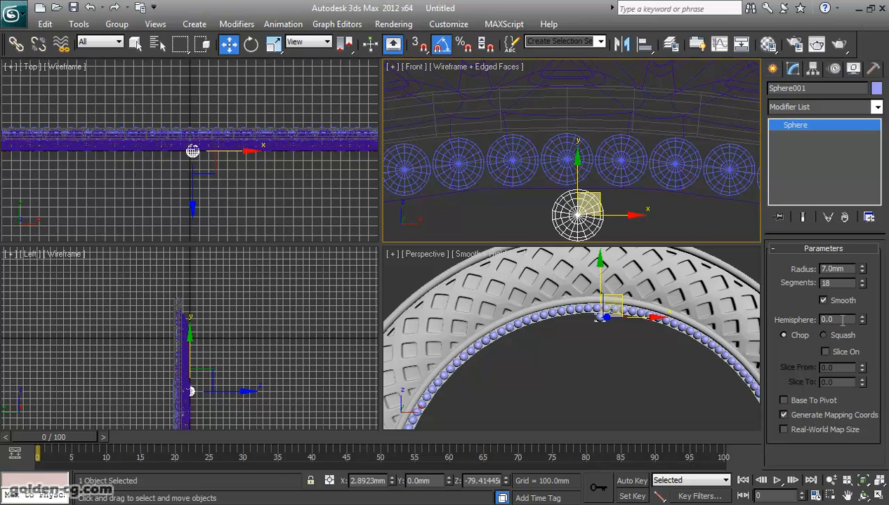
left_click_drag(842, 321, 862, 275)
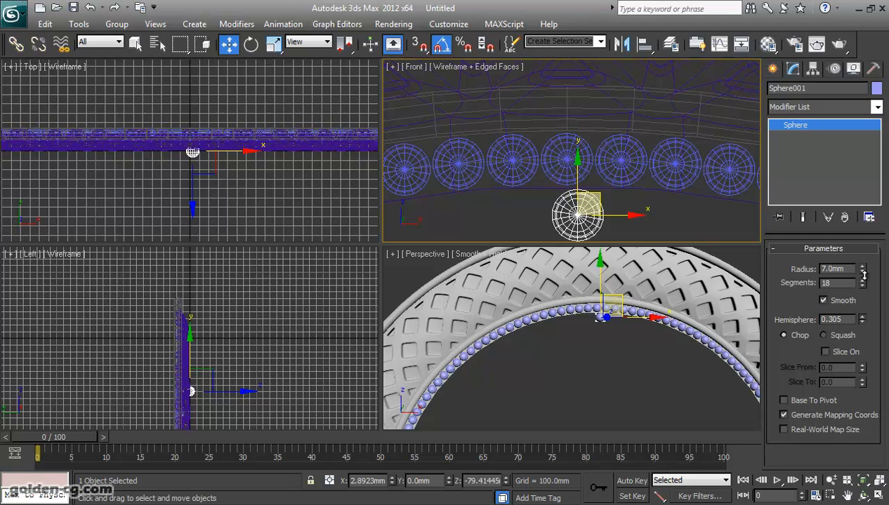
left_click_drag(848, 319, 795, 321)
type("0.5")
key("Return")
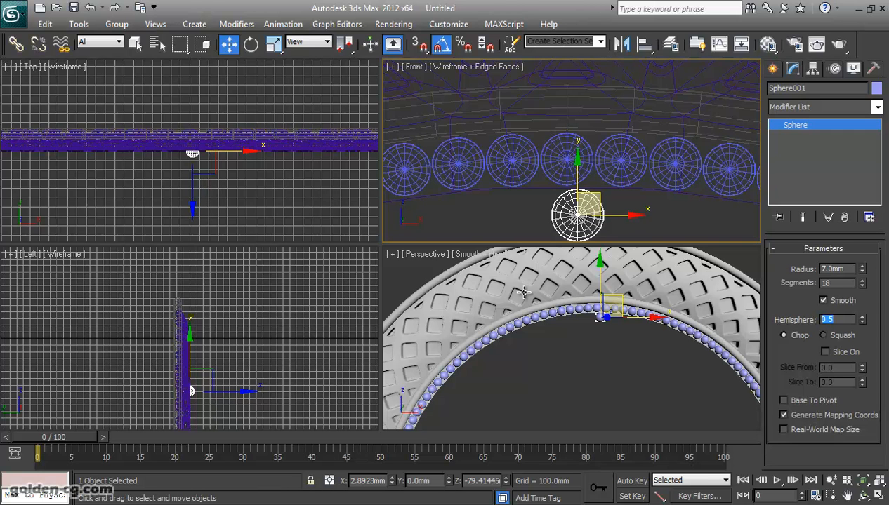
- Select Circle003 and turn off its Adaptive interpolation
scroll(242, 197, "up", 5)
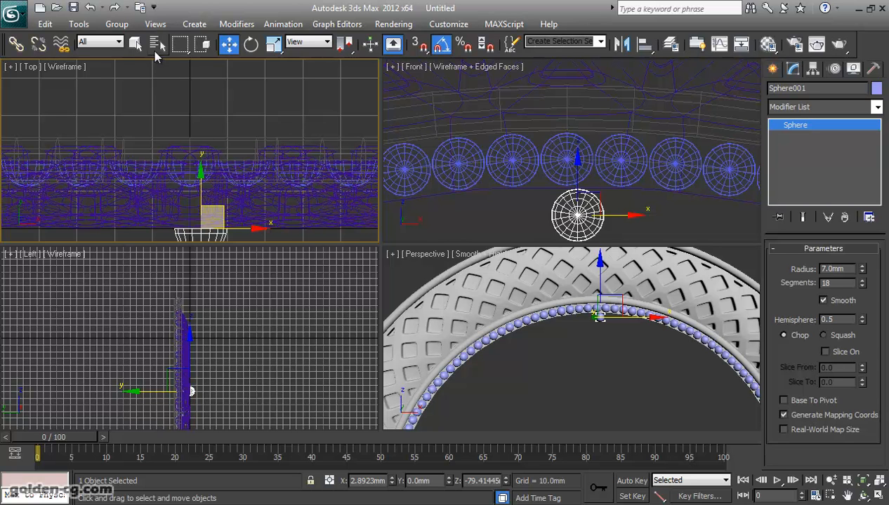
middle_click_drag(522, 358, 528, 310)
left_click(863, 496)
left_click_drag(544, 361, 618, 339)
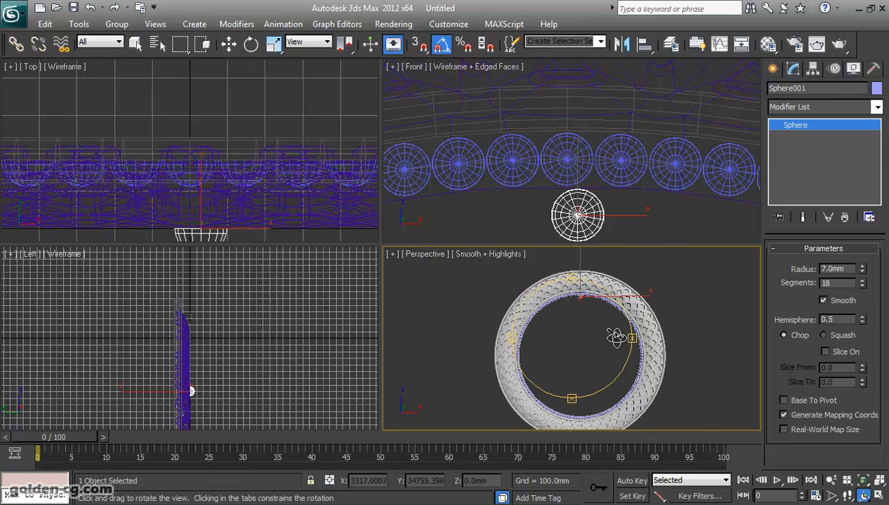
right_click(508, 186)
scroll(522, 223, "down", 2)
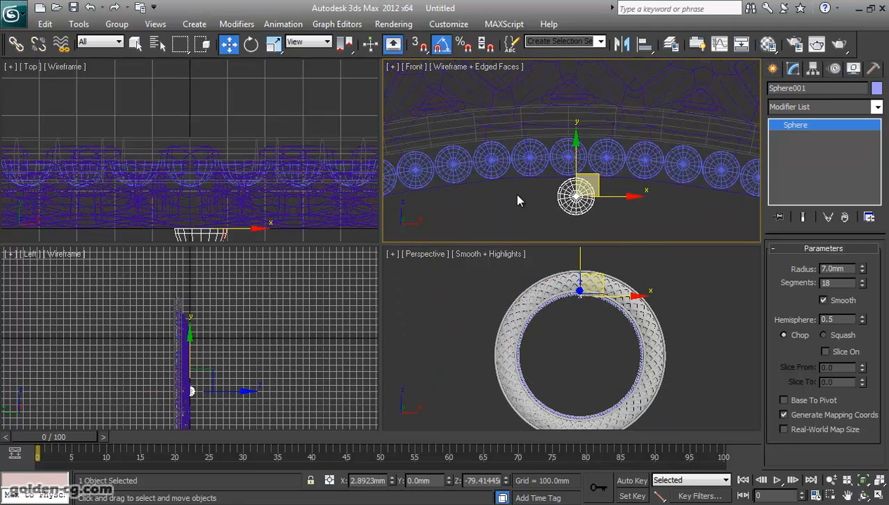
scroll(511, 191, "up", 5)
left_click(509, 170)
scroll(536, 195, "down", 6)
scroll(540, 205, "down", 2)
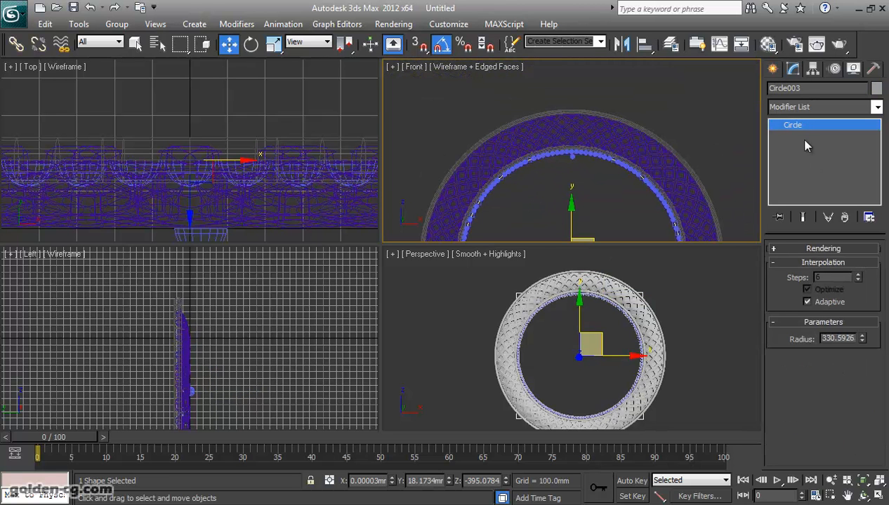
left_click(793, 107)
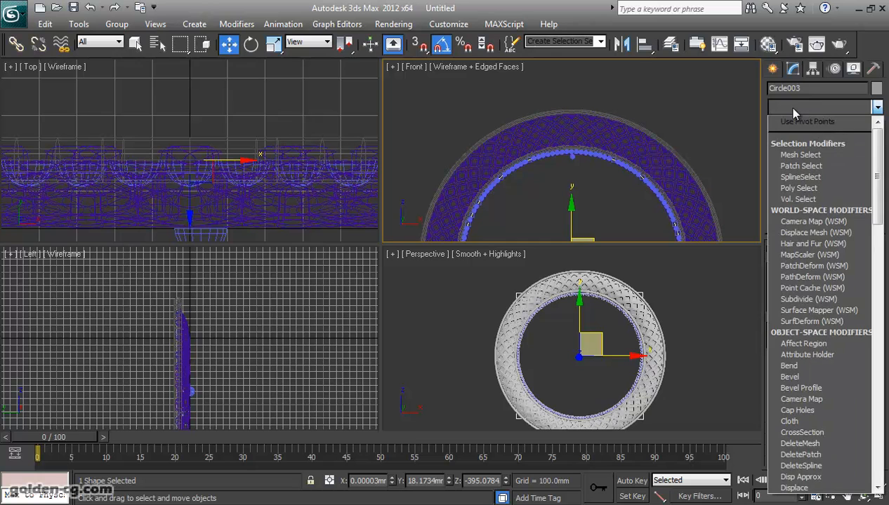
left_click(793, 109)
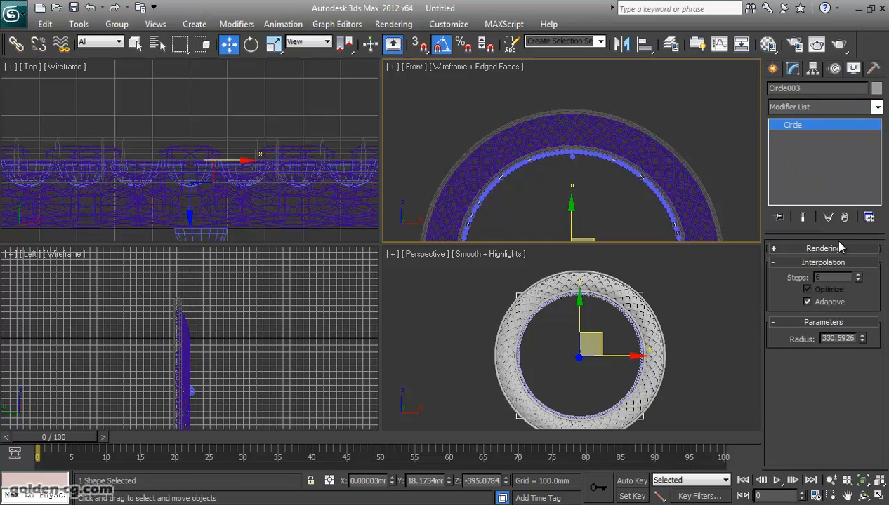
left_click(836, 304)
- Convert Circle003 to an Editable Poly to form a flat disc inside the ring
right_click(616, 159)
mouse_move(657, 288)
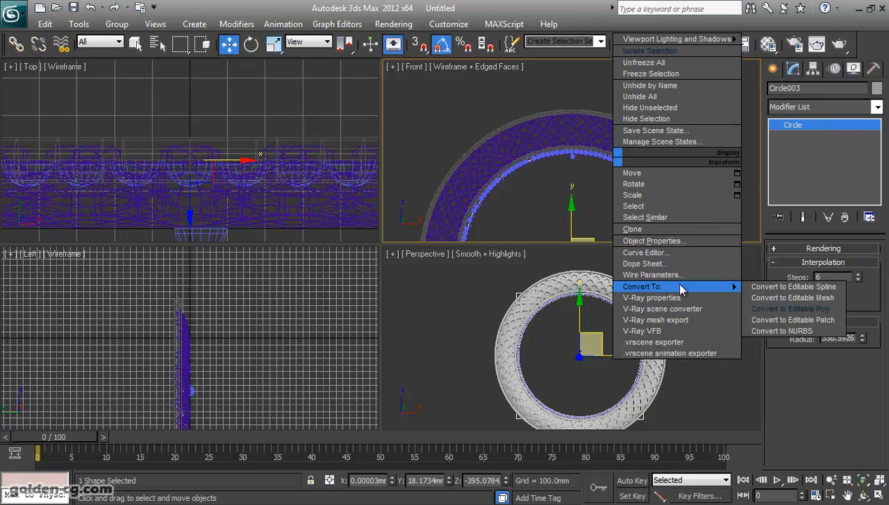
left_click(791, 309)
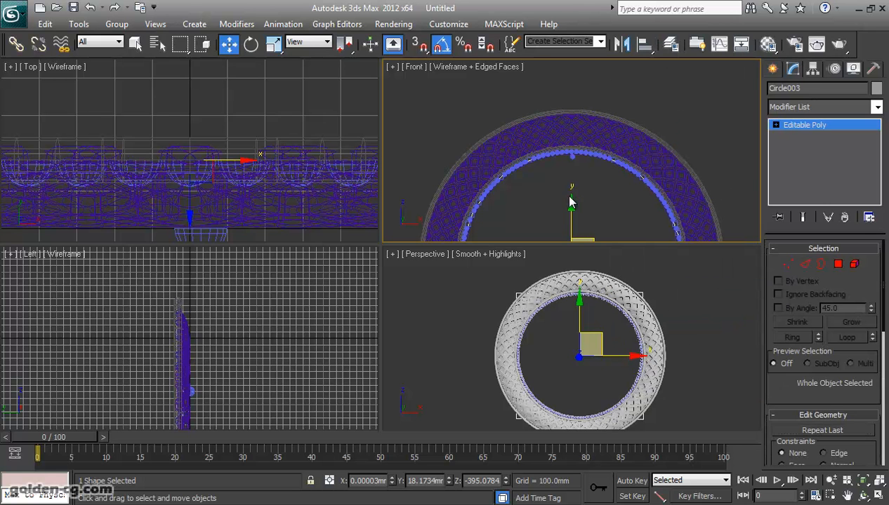
middle_click_drag(537, 209, 542, 131)
scroll(544, 139, "down", 3)
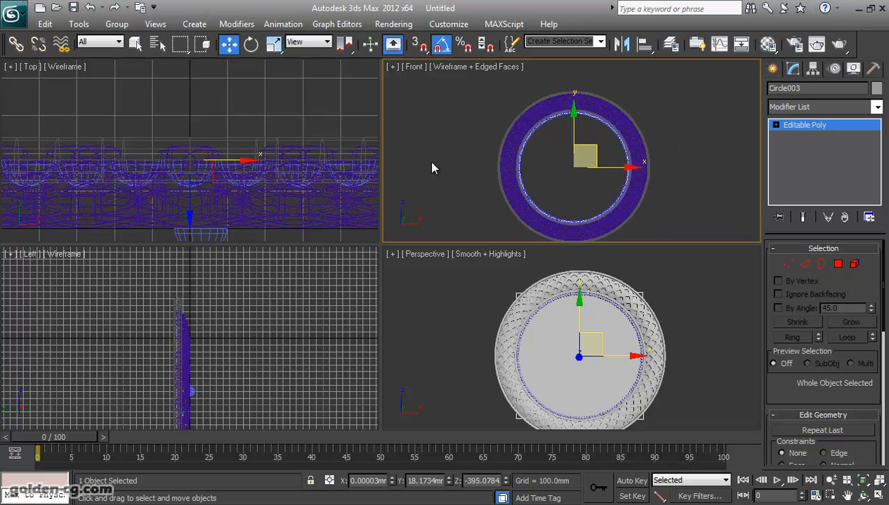
- Select the disc's face at Element level, scale it very slightly, and leave sub-object editing with nothing selected
scroll(544, 191, "up", 2)
scroll(273, 184, "up", 3)
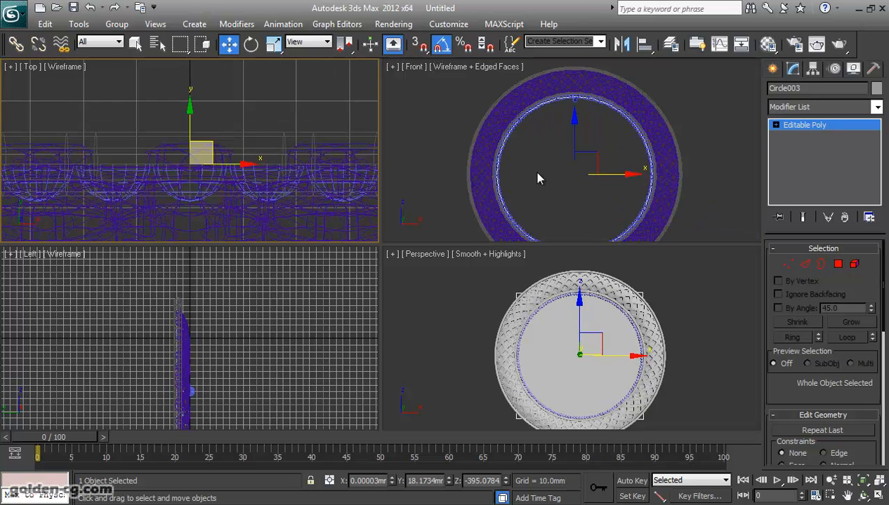
left_click(854, 264)
left_click(595, 154)
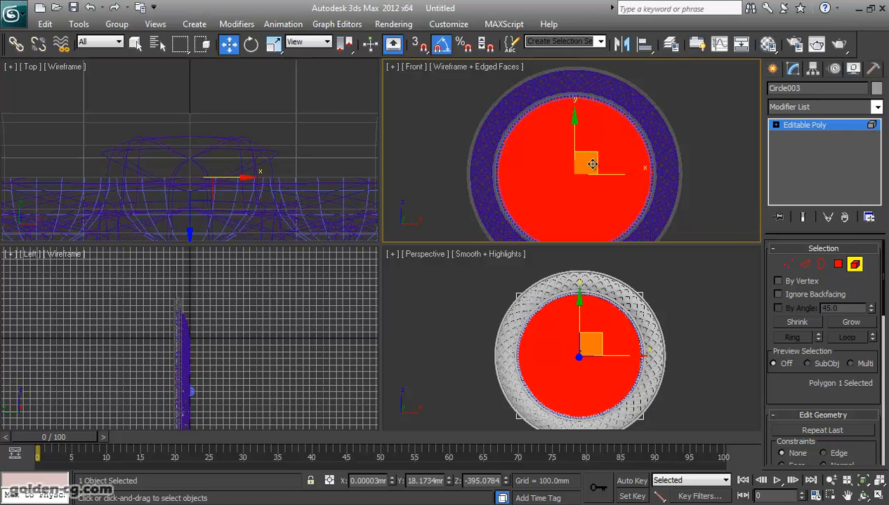
left_click(273, 50)
scroll(582, 180, "up", 2)
left_click_drag(588, 163, 589, 166)
middle_click_drag(521, 154, 526, 197)
scroll(556, 134, "up", 3)
middle_click_drag(555, 129, 565, 195)
scroll(560, 192, "down", 3)
scroll(565, 195, "down", 2)
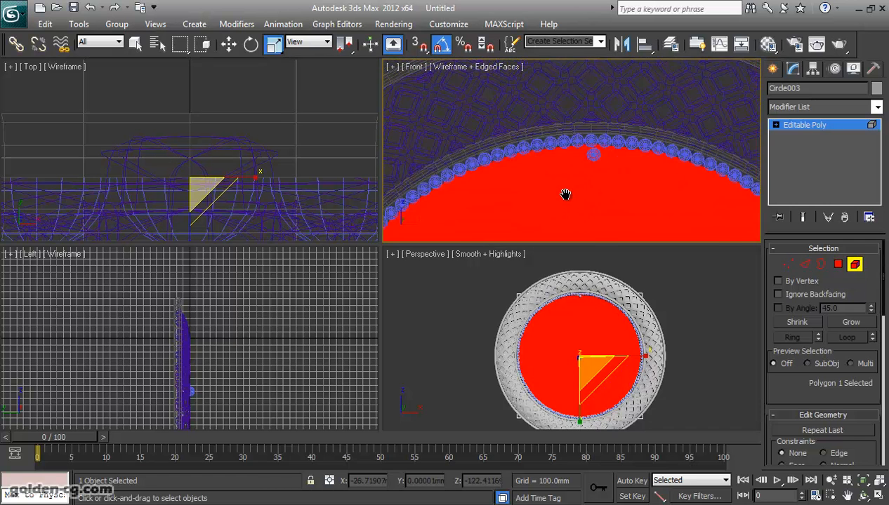
scroll(565, 194, "down", 3)
left_click(837, 264)
left_click(630, 234)
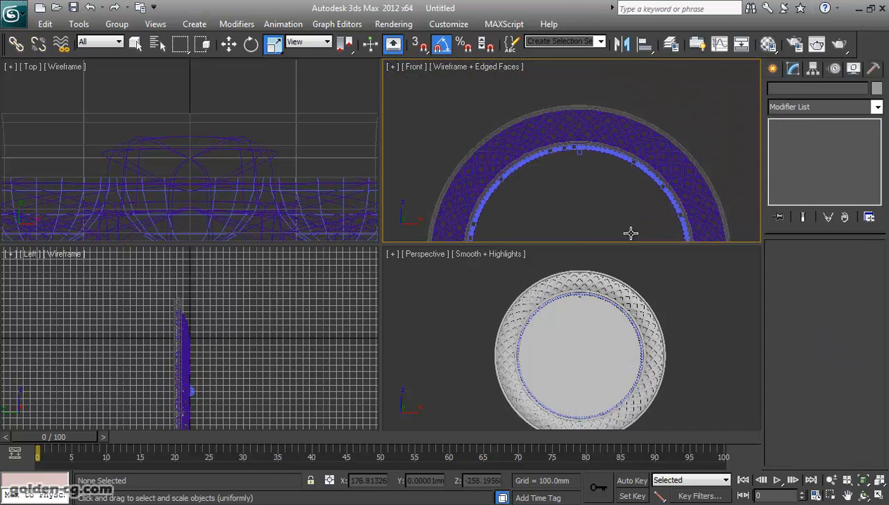
- Maximize the Perspective view and hide the leftover original sphere below the row
scroll(577, 192, "down", 3)
middle_click_drag(576, 184, 575, 137)
middle_click_drag(606, 304, 607, 286)
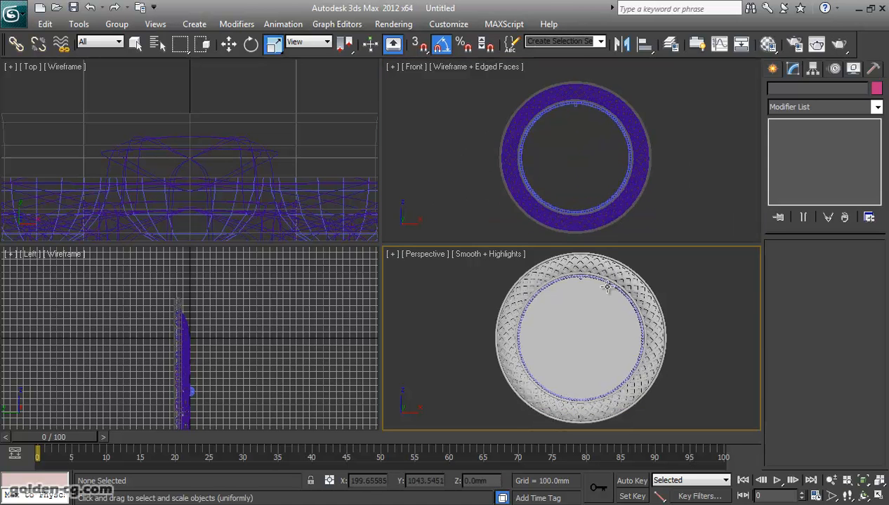
key("alt+w")
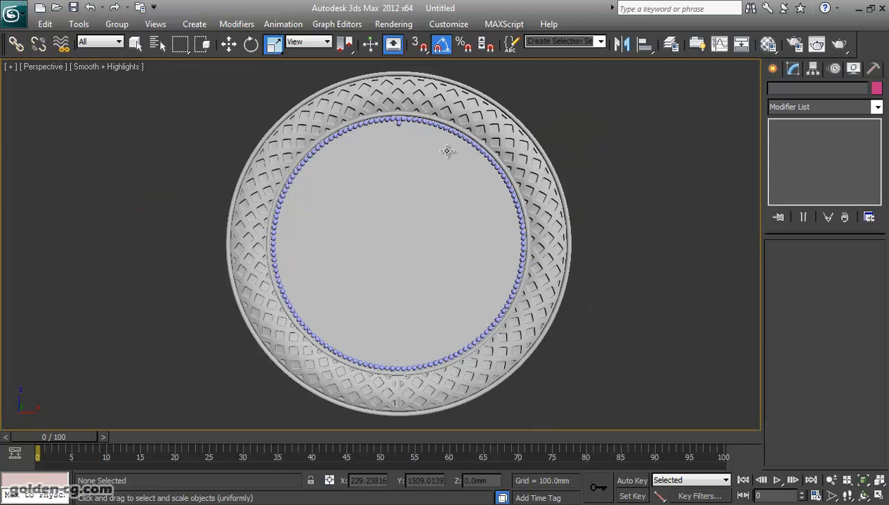
left_click(397, 122)
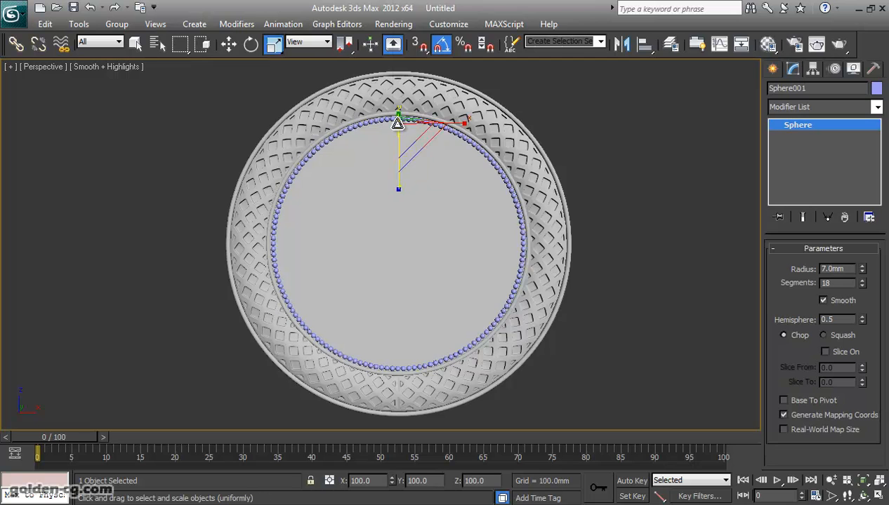
right_click(398, 122)
left_click(419, 89)
- Select the ring, borders, disc and all the small spheres, assign them the grey material, and clear the selection
left_click_drag(610, 83, 195, 377)
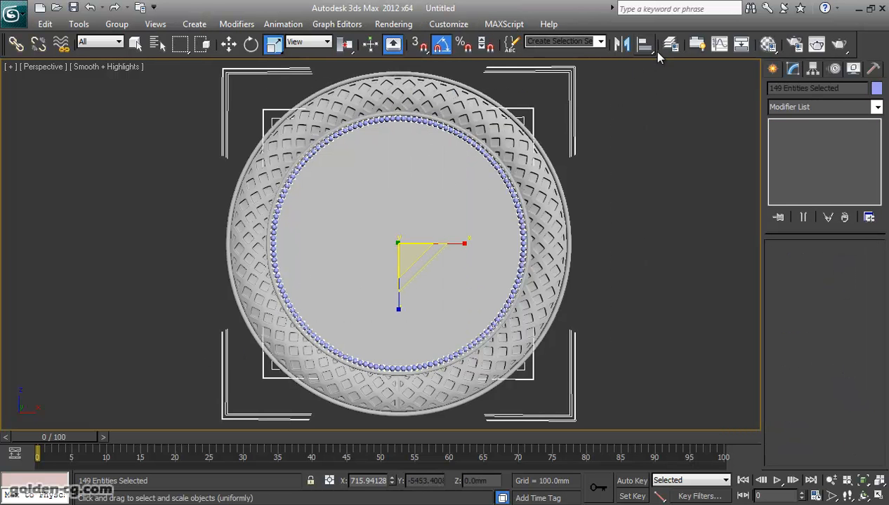
left_click(766, 45)
left_click(593, 203)
left_click(779, 12)
left_click(168, 235)
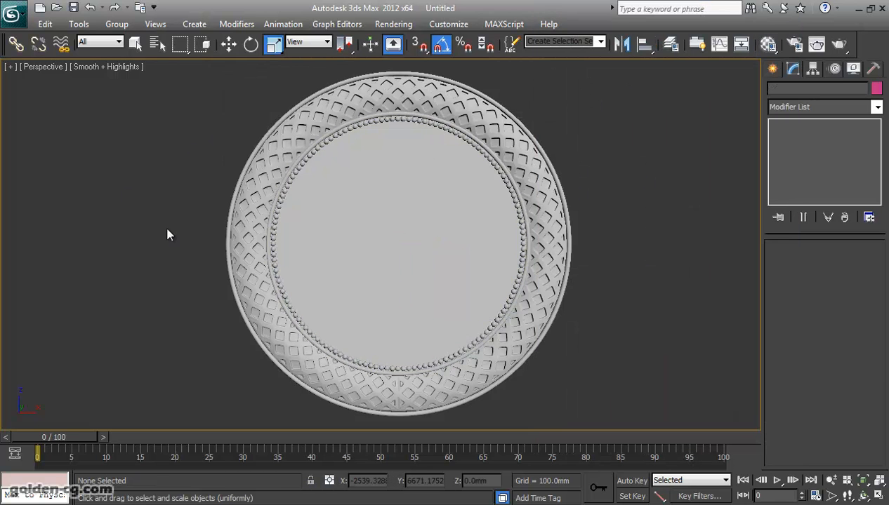
scroll(274, 267, "down", 3)
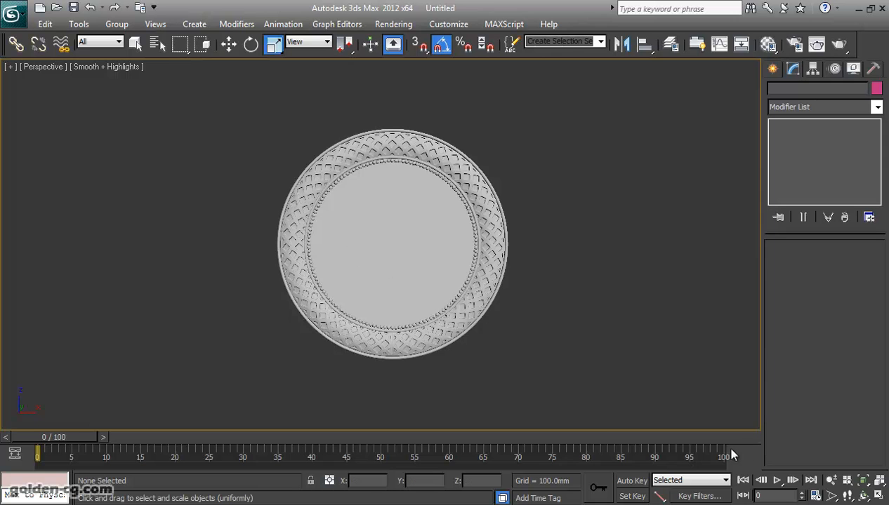
left_click(864, 497)
mouse_move(377, 255)
left_mouse_down()
mouse_move(509, 256)
mouse_move(413, 234)
mouse_move(377, 250)
mouse_move(383, 260)
left_mouse_up()
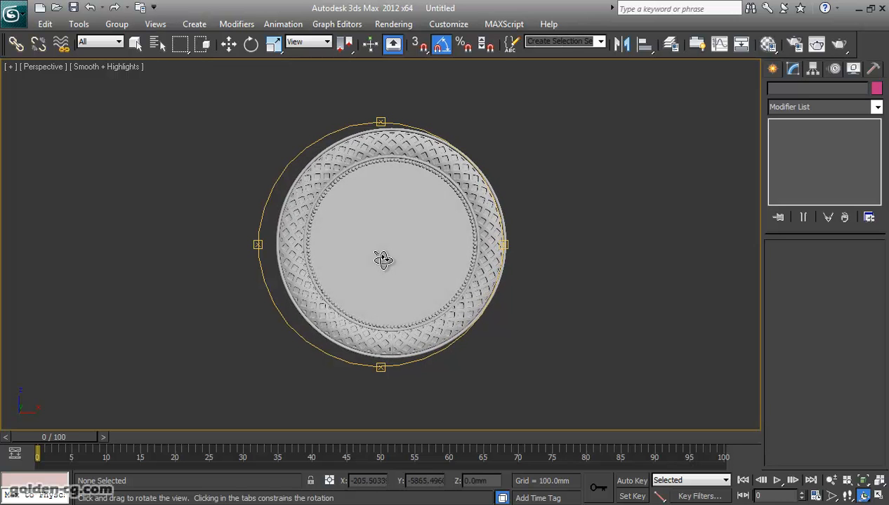